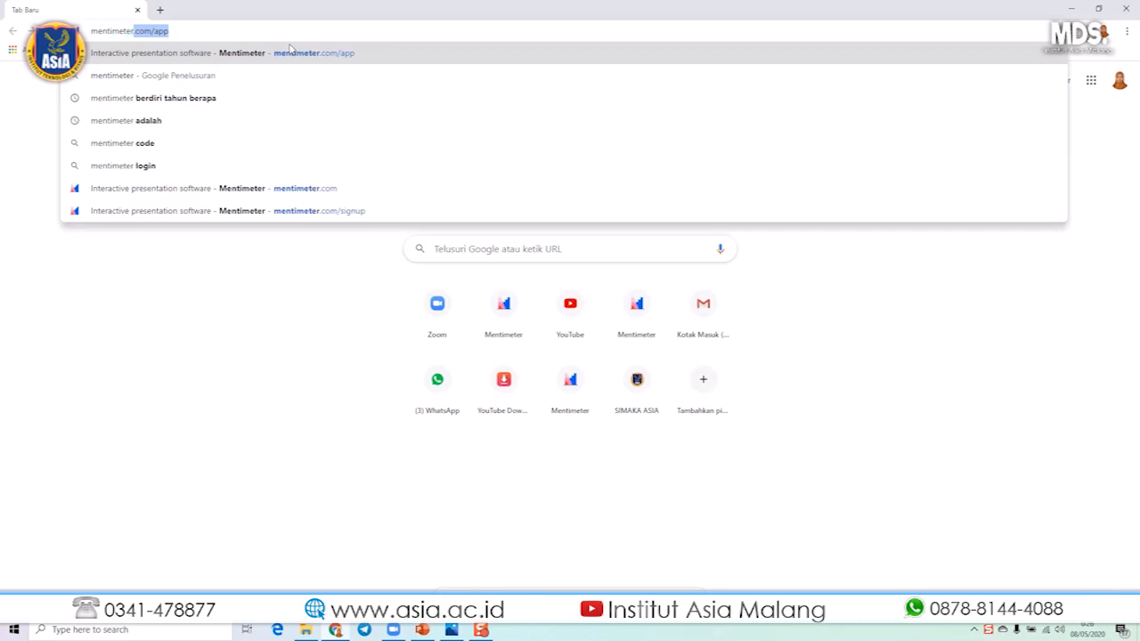
- Load mentimeter.com in the Chrome address bar
text(.com)
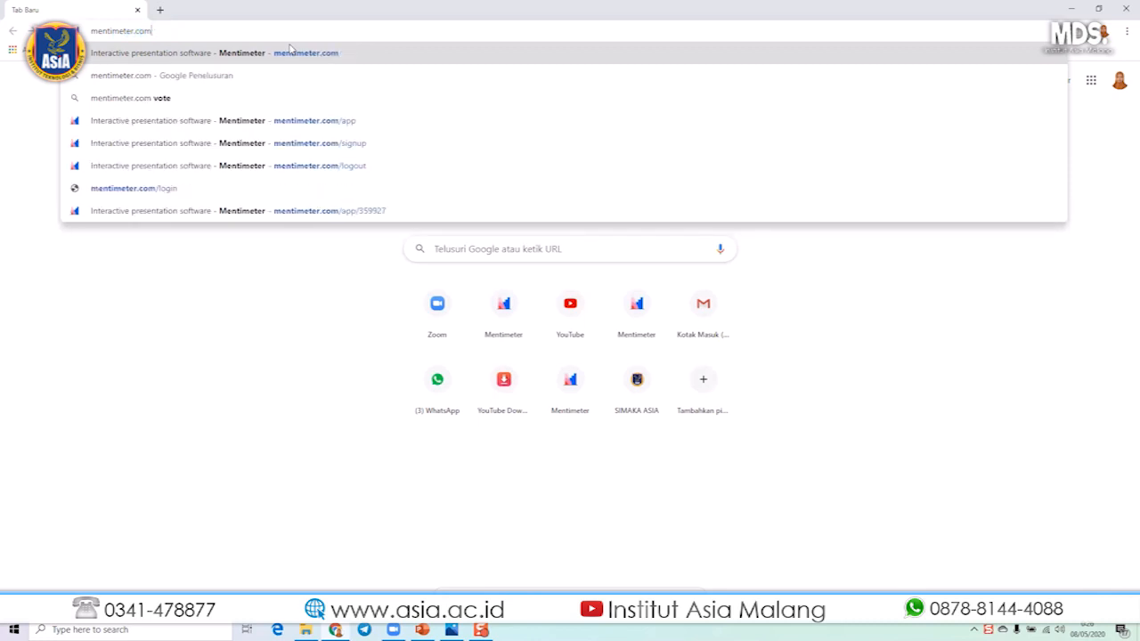
key(Return)
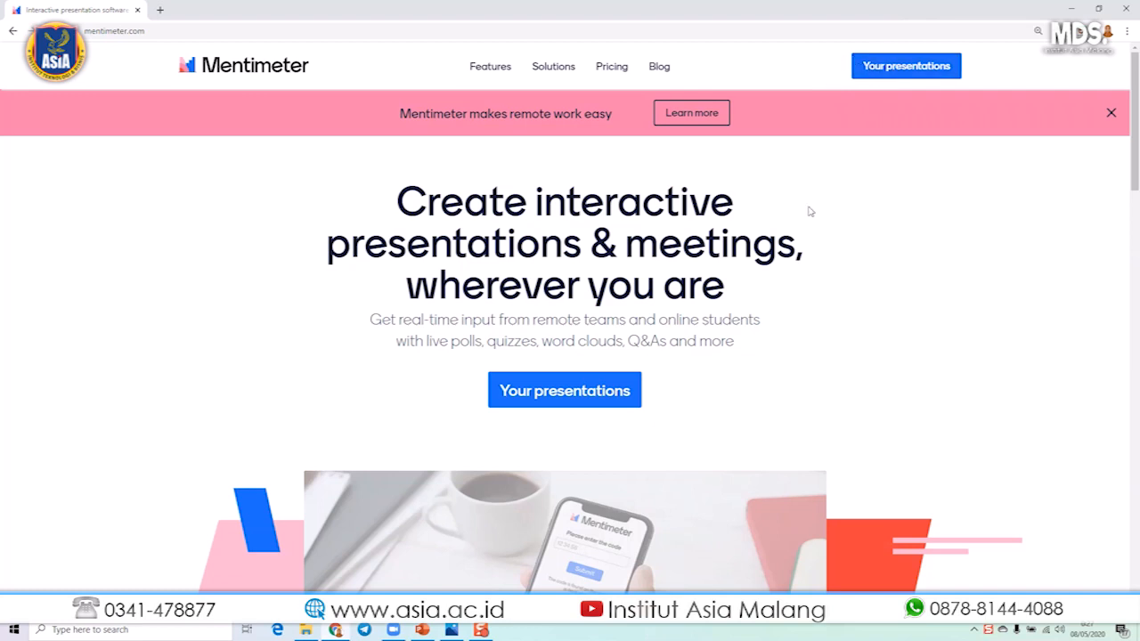
- From Your presentations, start a new presentation named 'Presentasi Pertama'
click(573, 395)
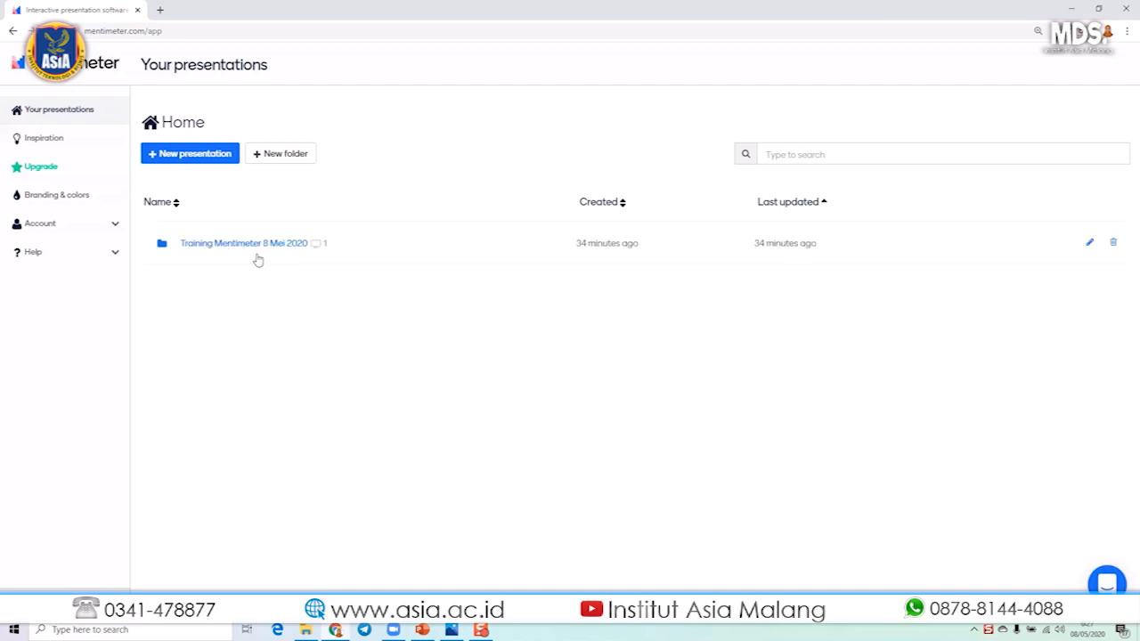
click(215, 158)
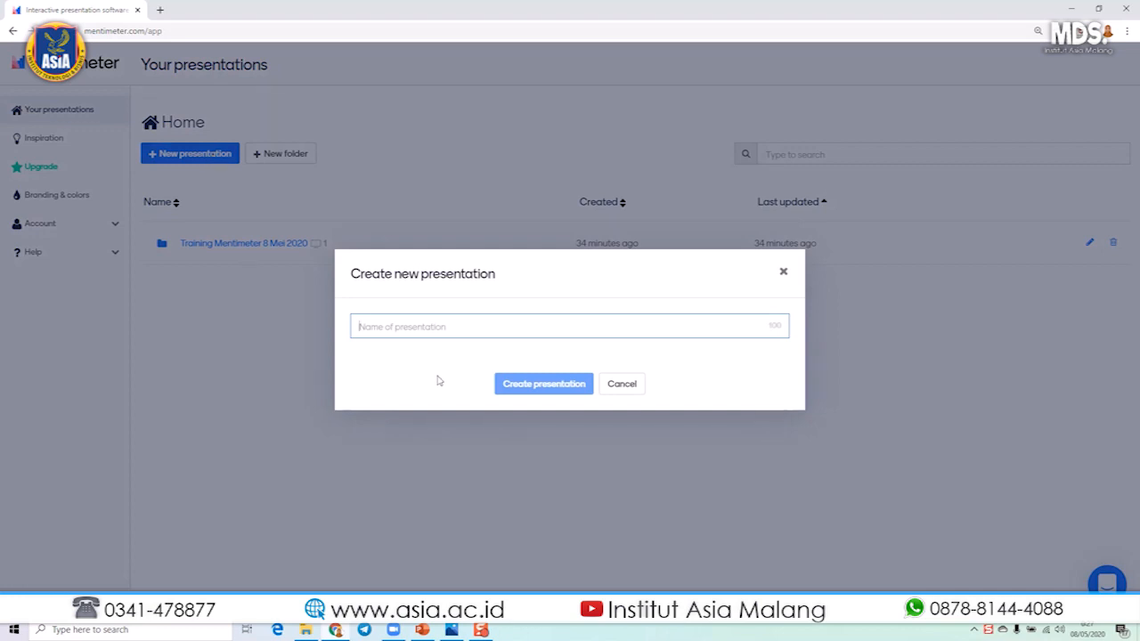
text(Presentasi Pertama)
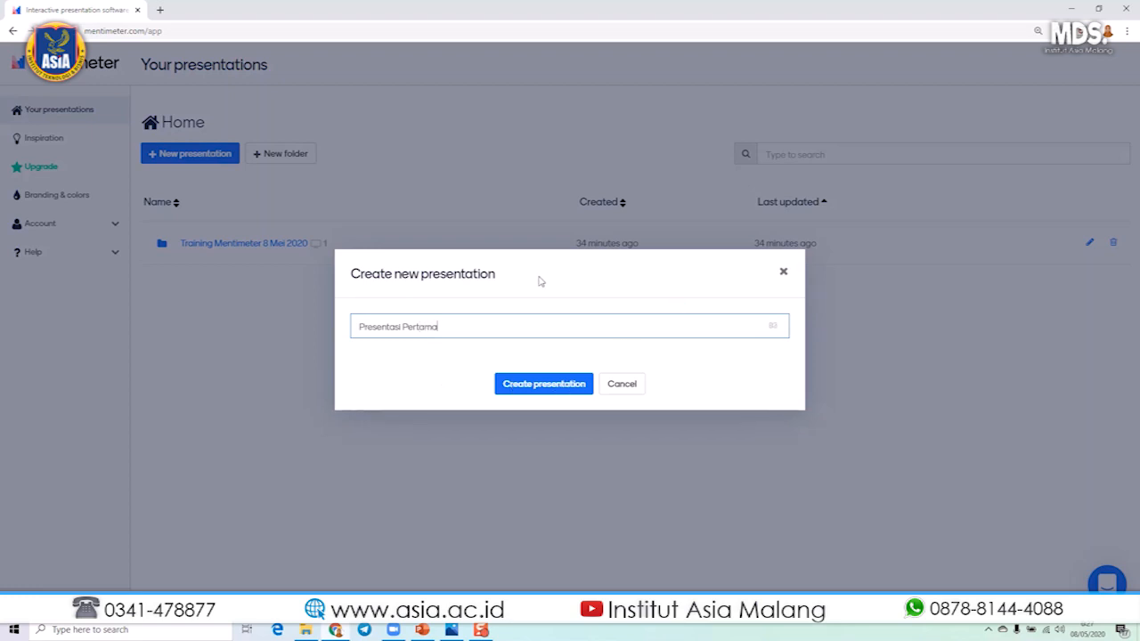
- Create 'Presentasi Pertama' and browse the question, quiz and content slide types
click(516, 390)
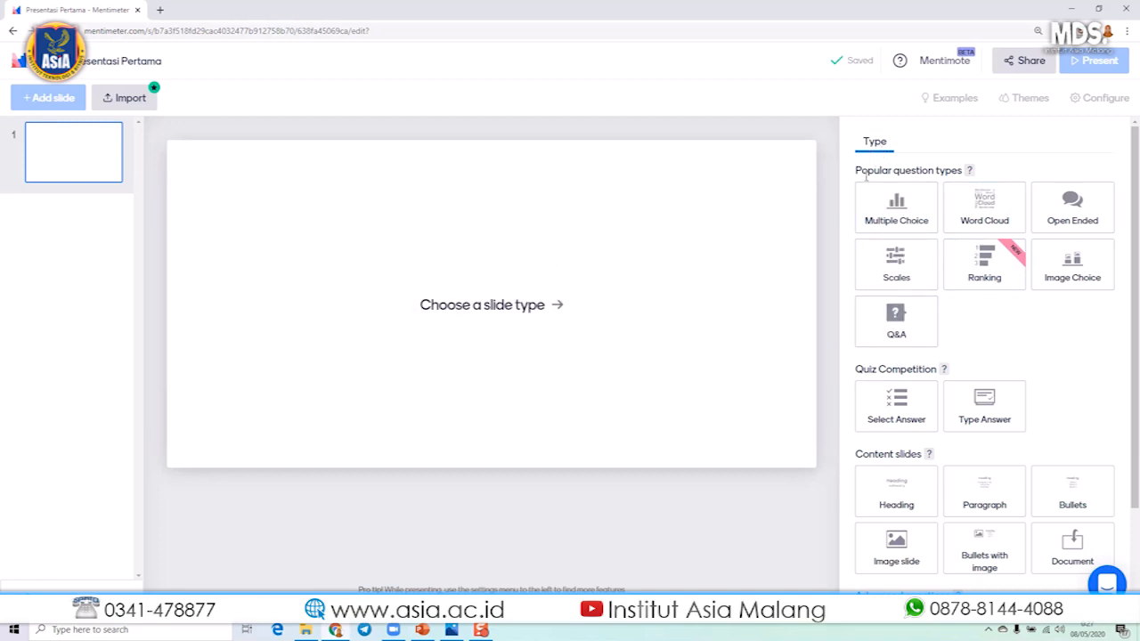
drag(859, 170, 962, 170)
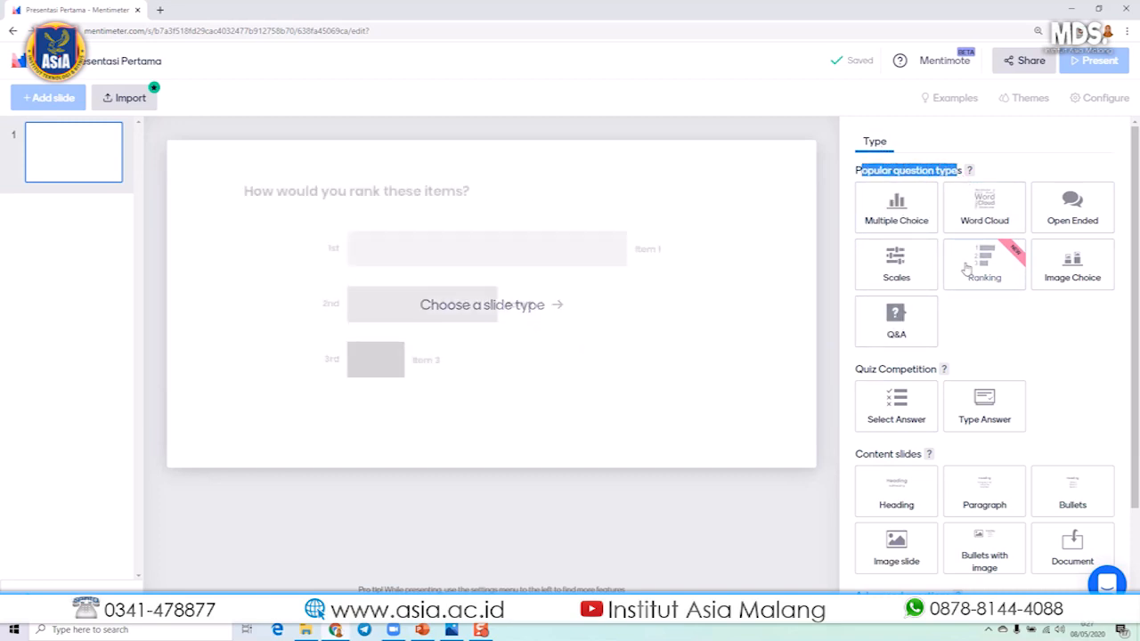
drag(855, 369, 927, 370)
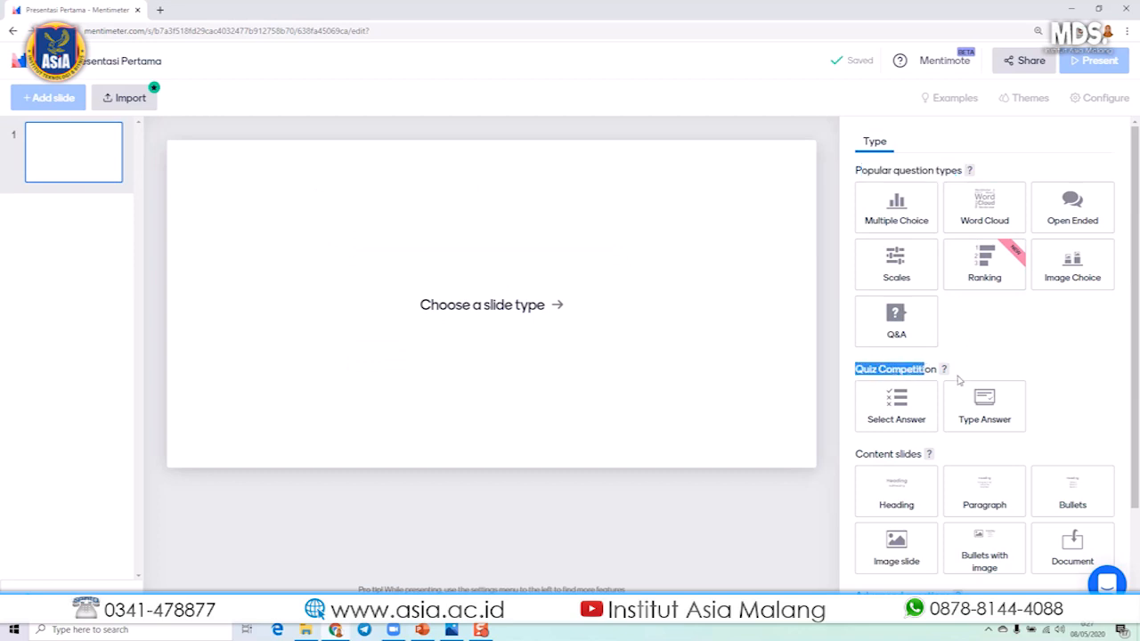
scroll(947, 381, down, 3)
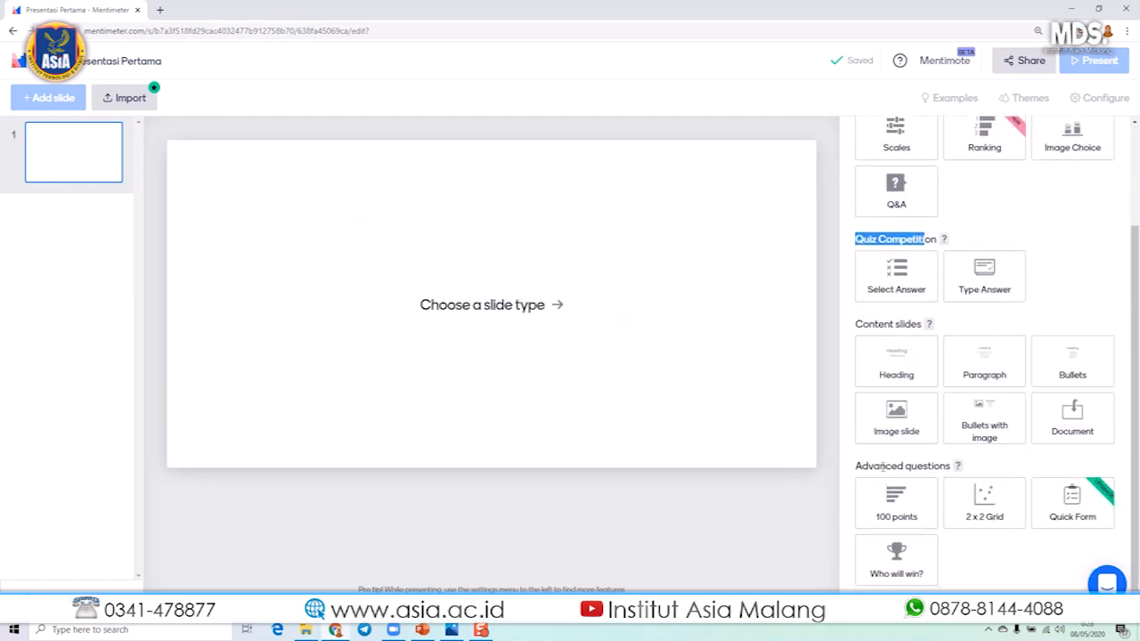
scroll(980, 383, up, 3)
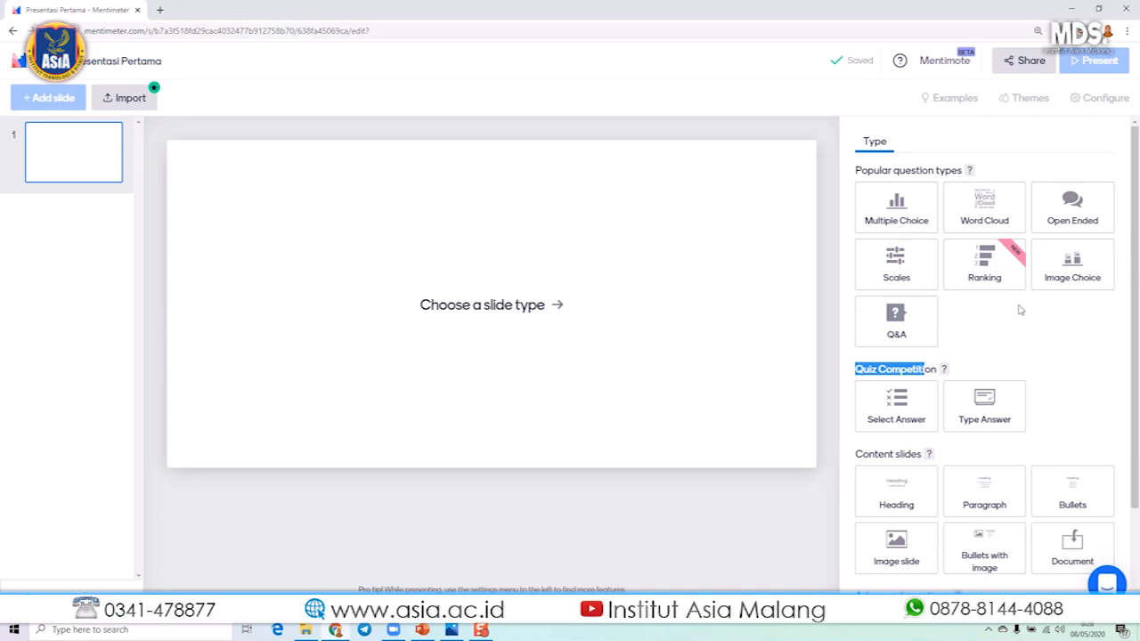
scroll(1016, 313, down, 3)
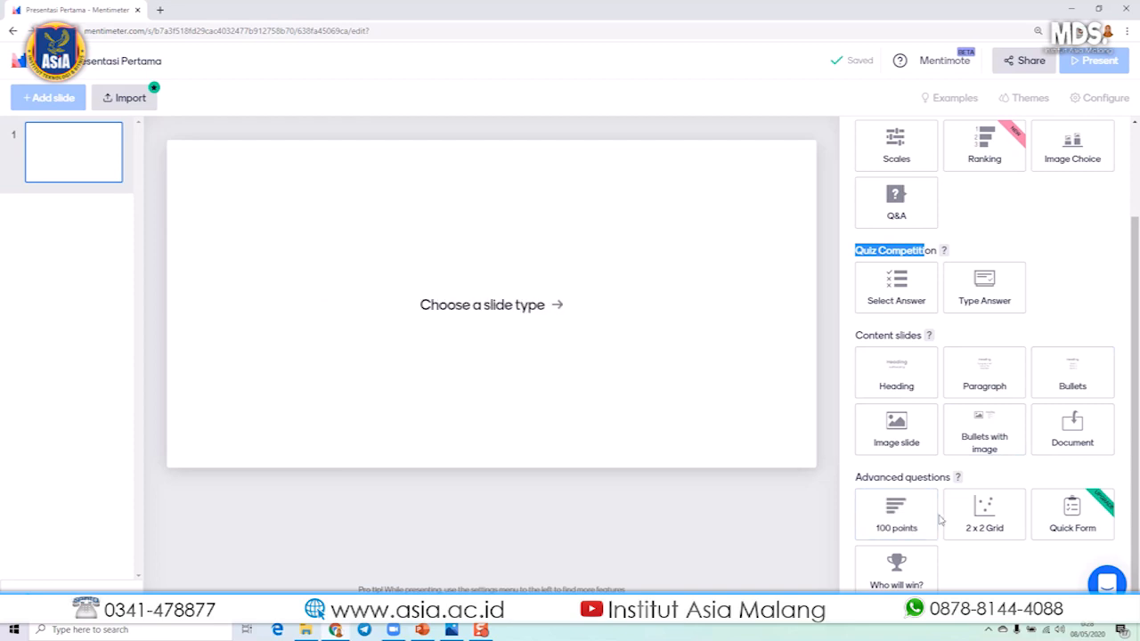
scroll(940, 519, up, 2)
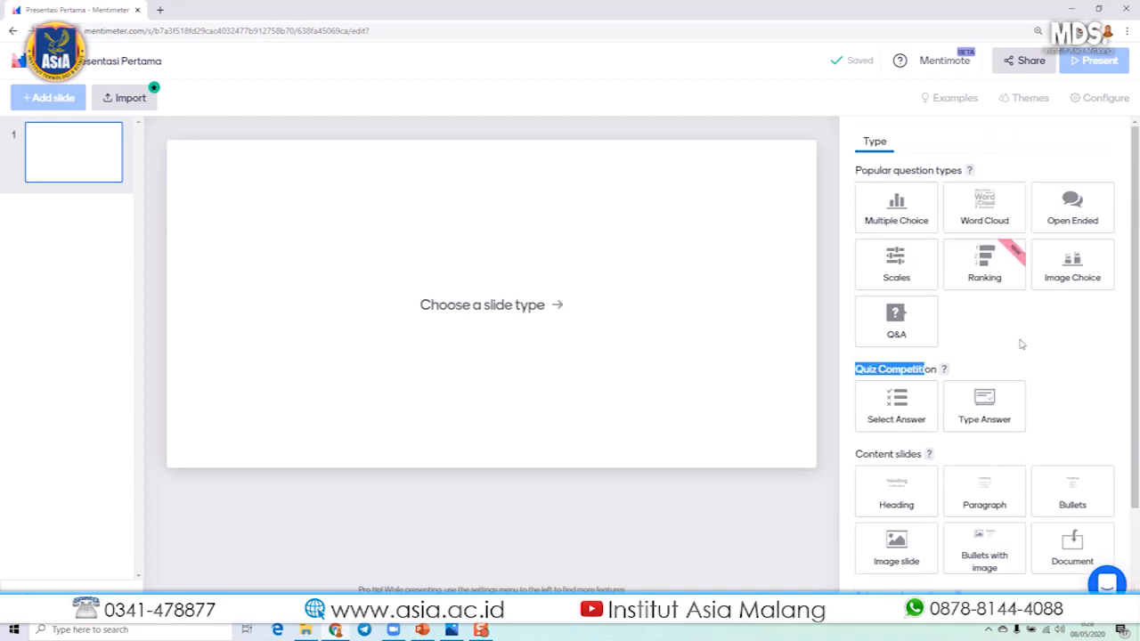
scroll(926, 347, down, 1)
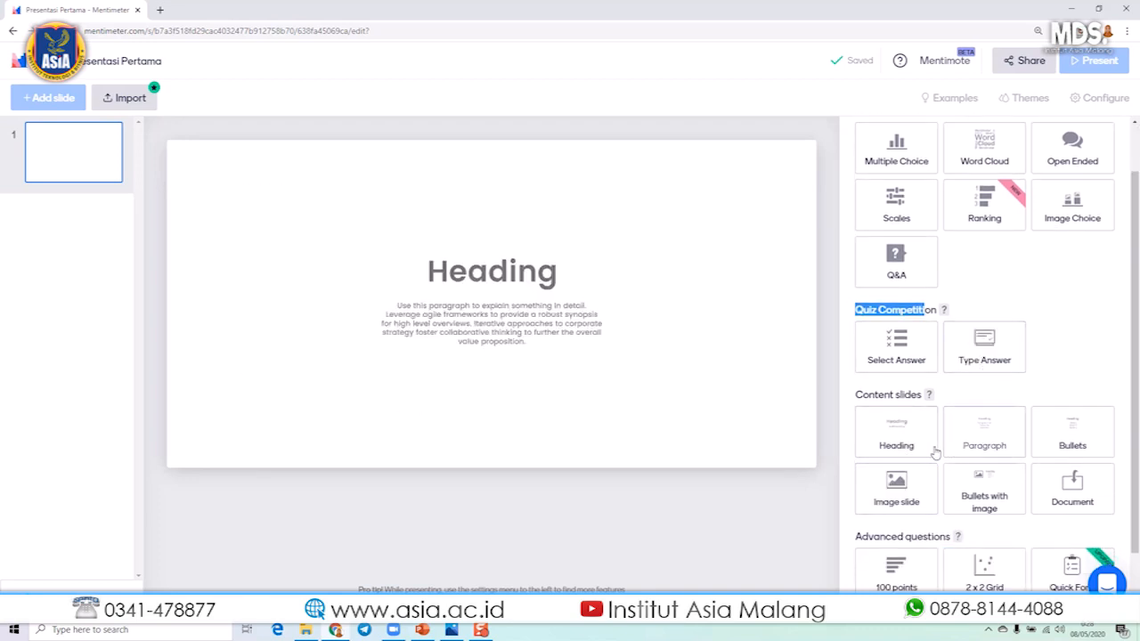
- Make slide 1 a Heading slide titled 'Presentasi Training Mentimeter', subheading 'Jumat, 08 Mei 2020'
click(900, 442)
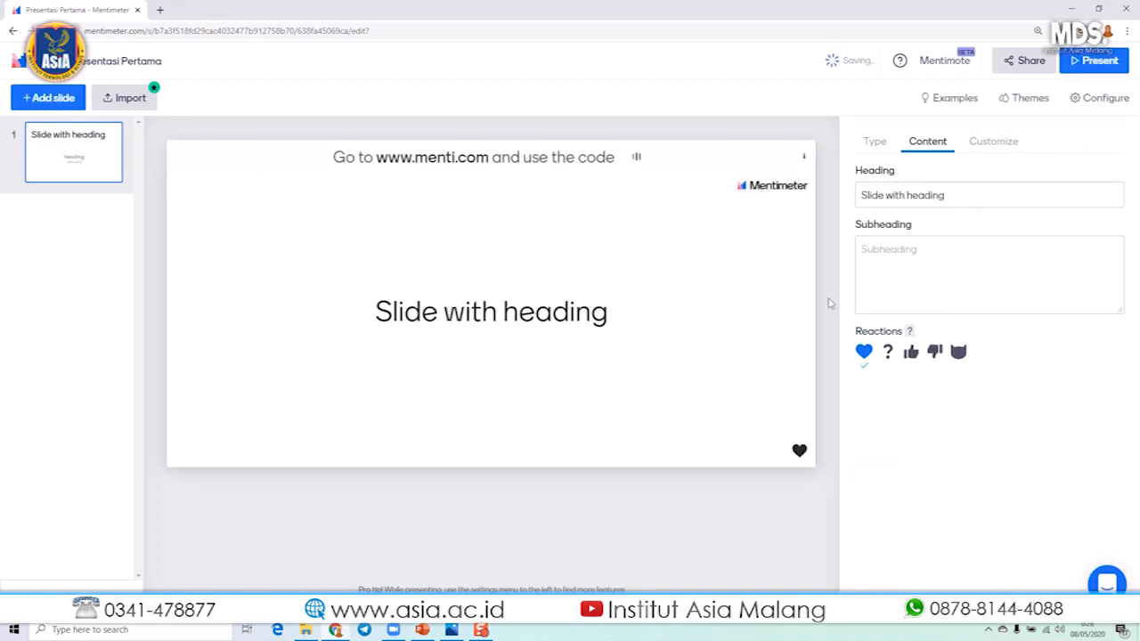
click(916, 194)
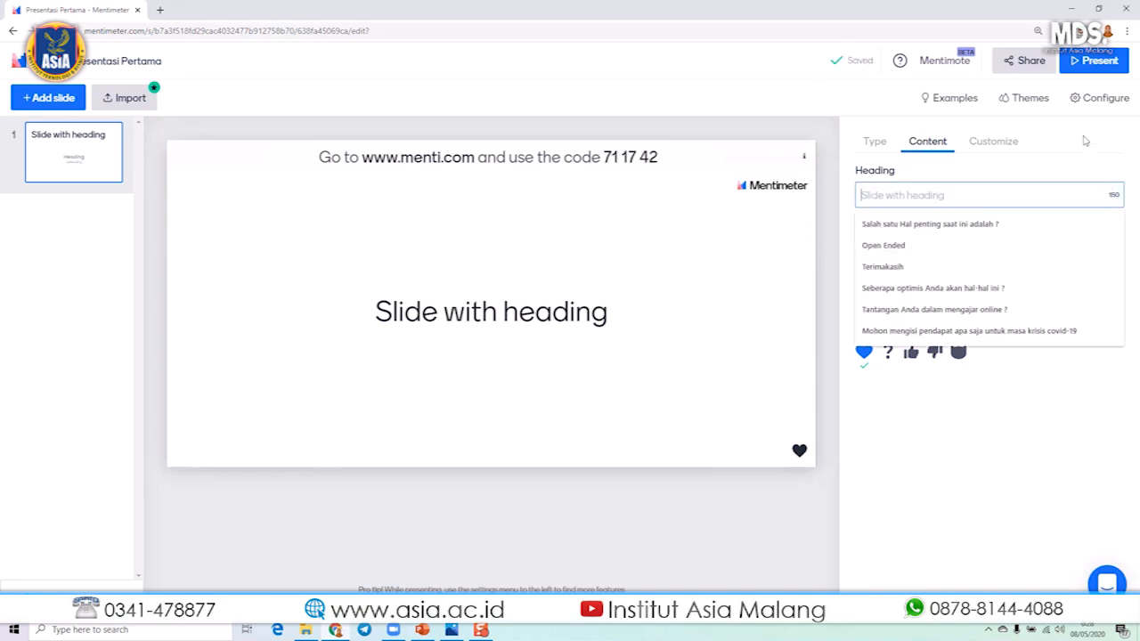
text(Presentasi Trai)
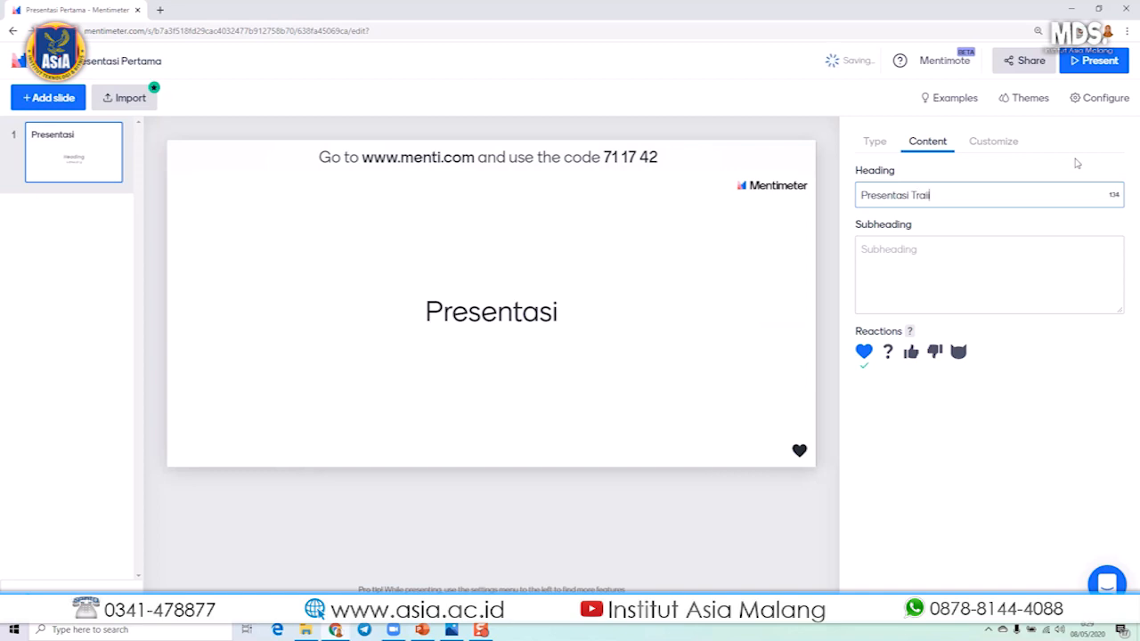
text(ning )
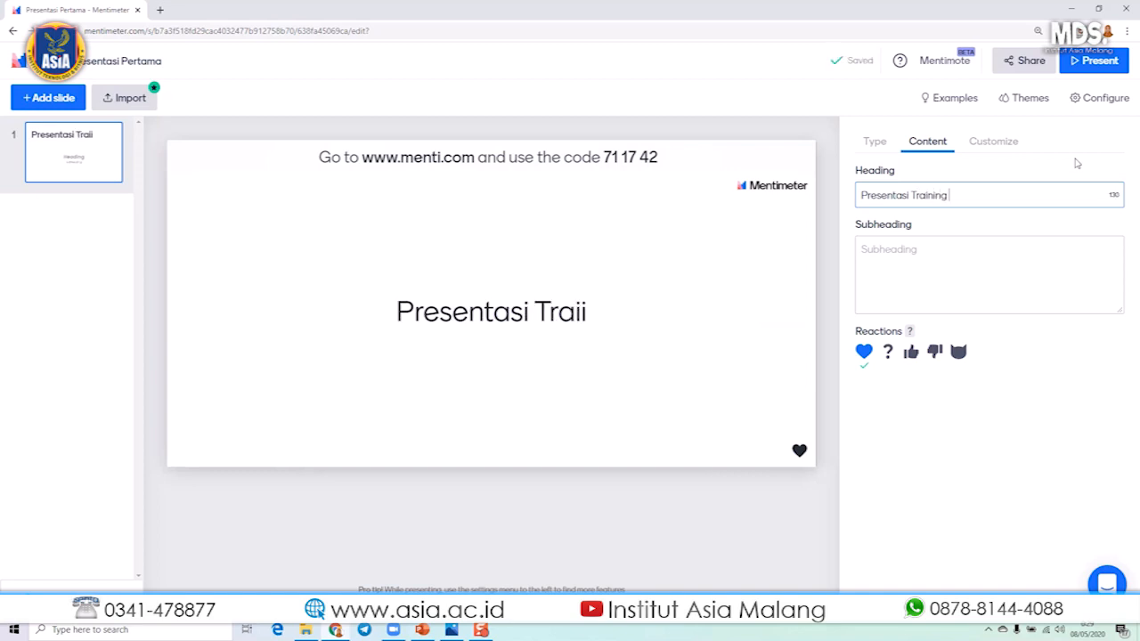
text(mentimeter)
click(926, 249)
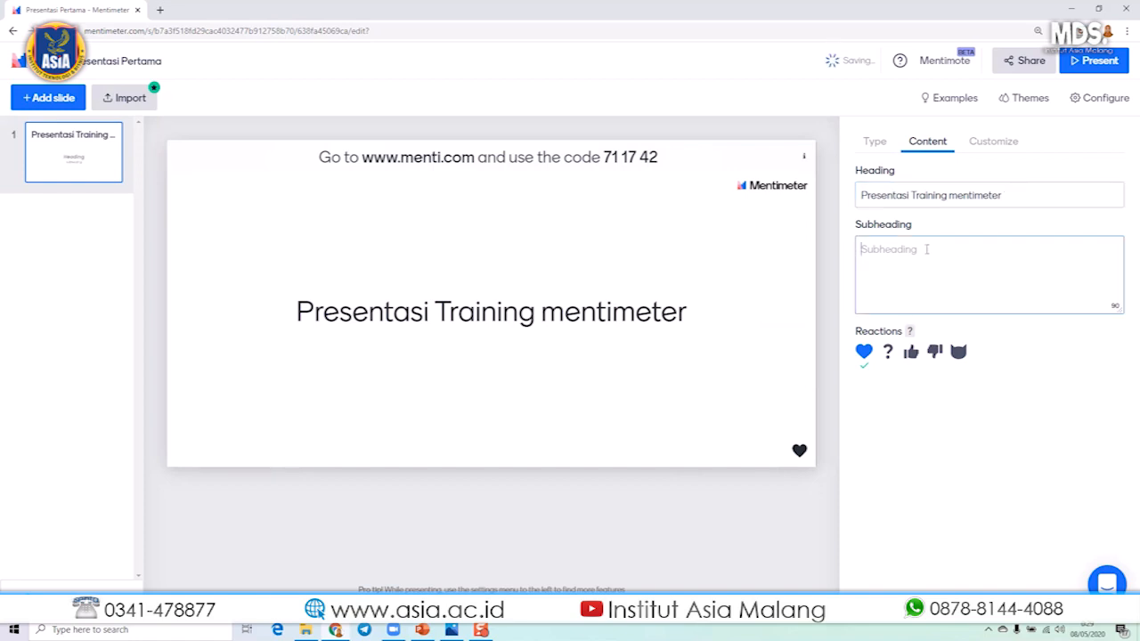
click(957, 193)
key(BackSpace)
text(M)
click(921, 263)
text(Jumat,)
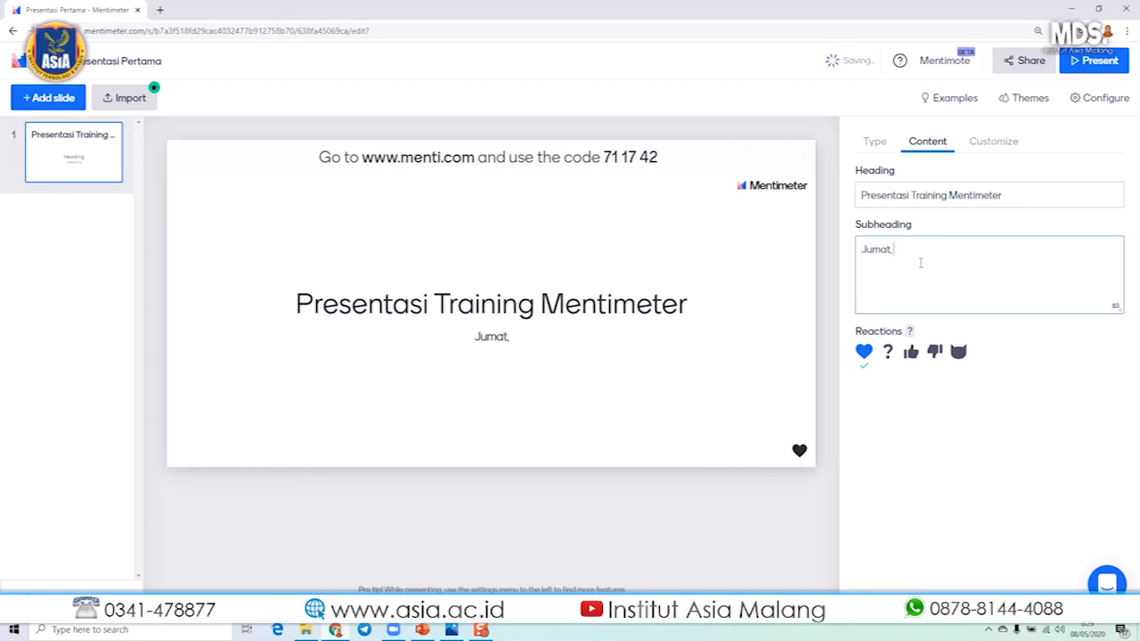
text( 08 Mei 2020)
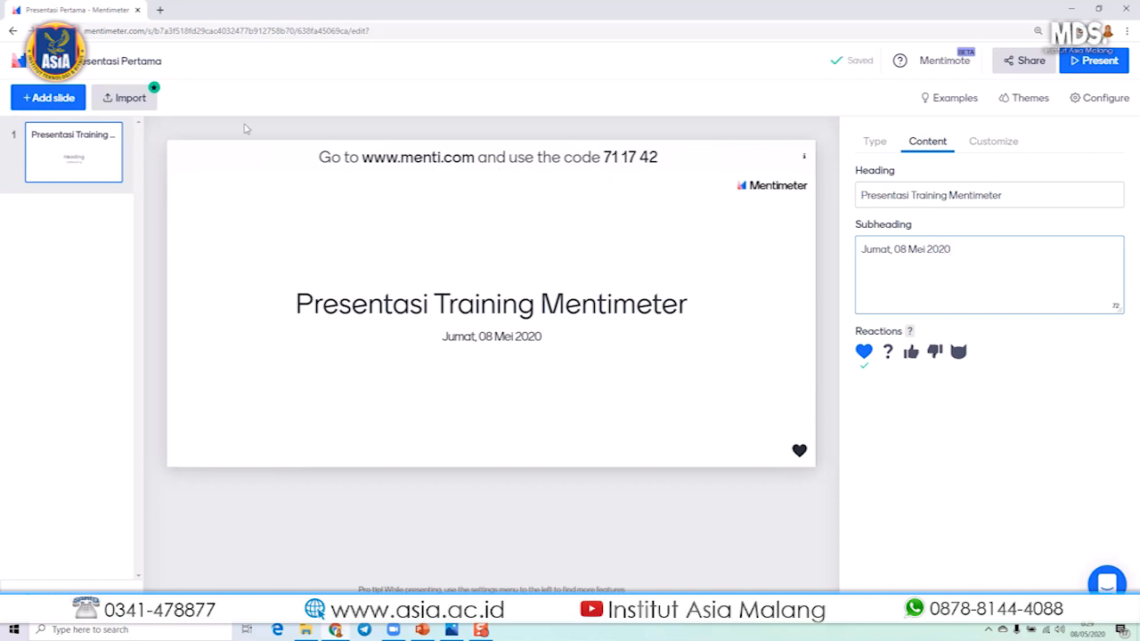
- Add slide 2 as a Bullets slide headed 'Siapkan HP/Laptop Anda'
click(43, 100)
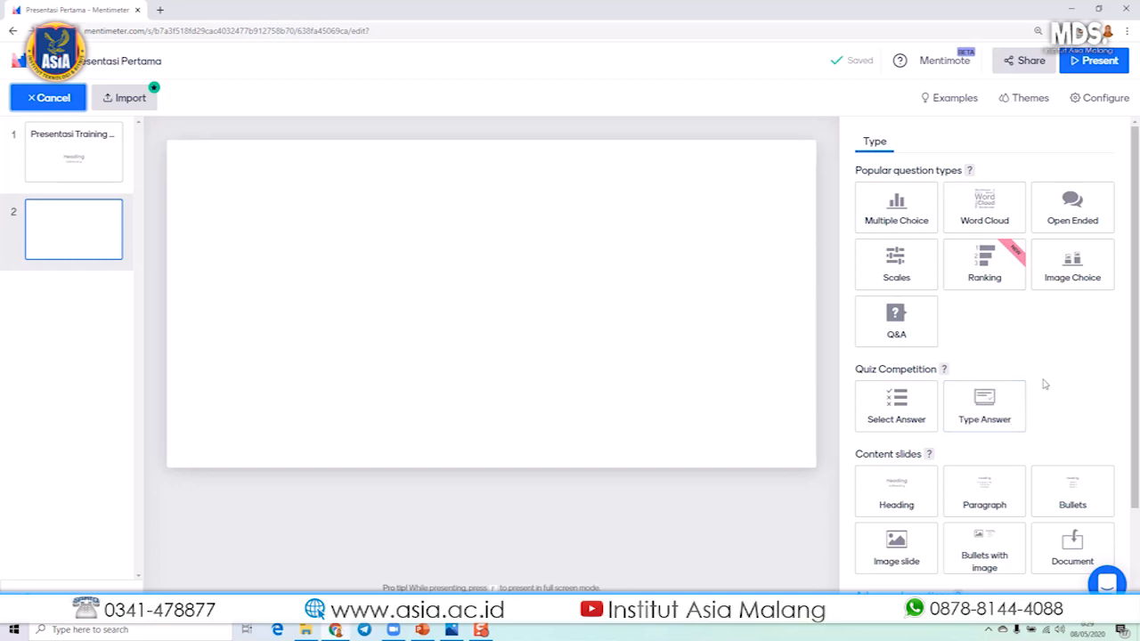
scroll(1046, 384, down, 1)
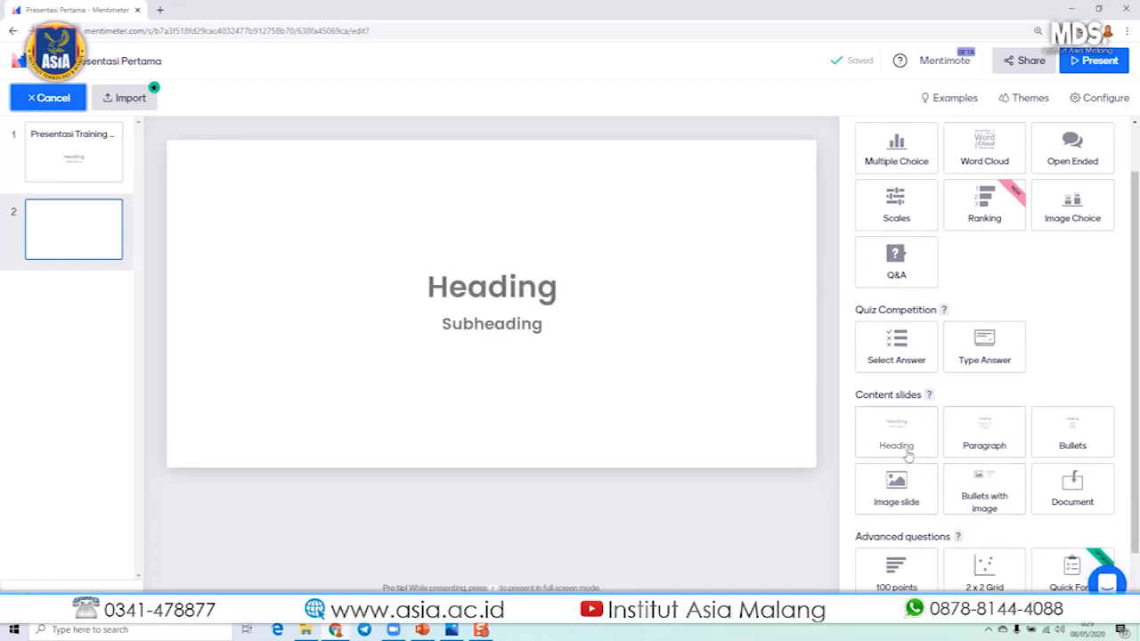
click(1083, 441)
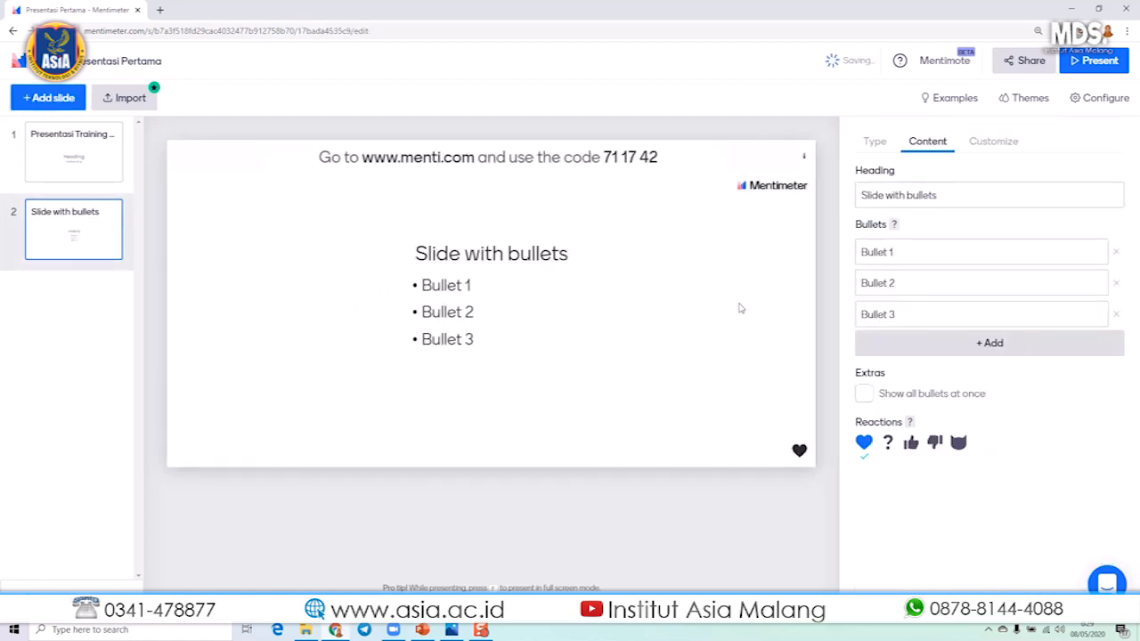
click(917, 195)
text(Siapka)
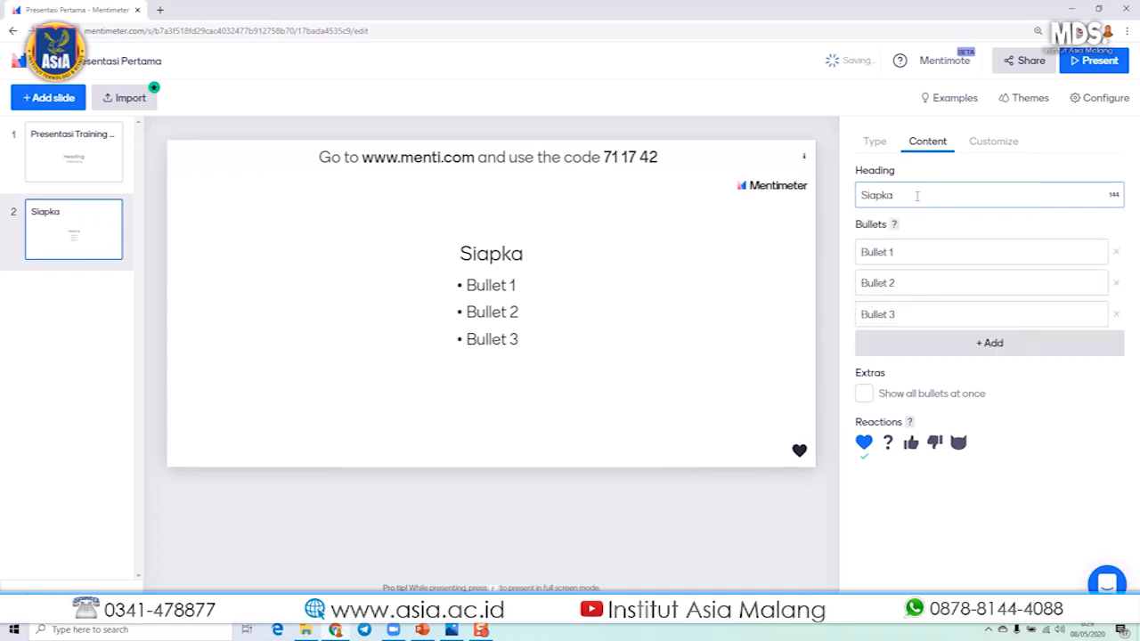
text(n HP)
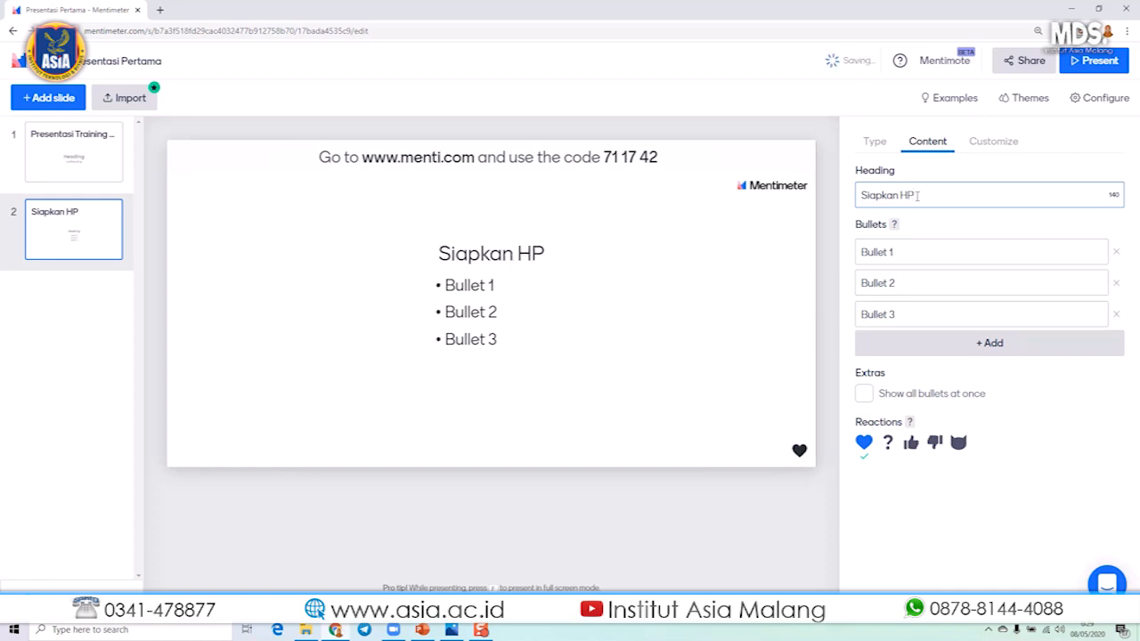
text(/)
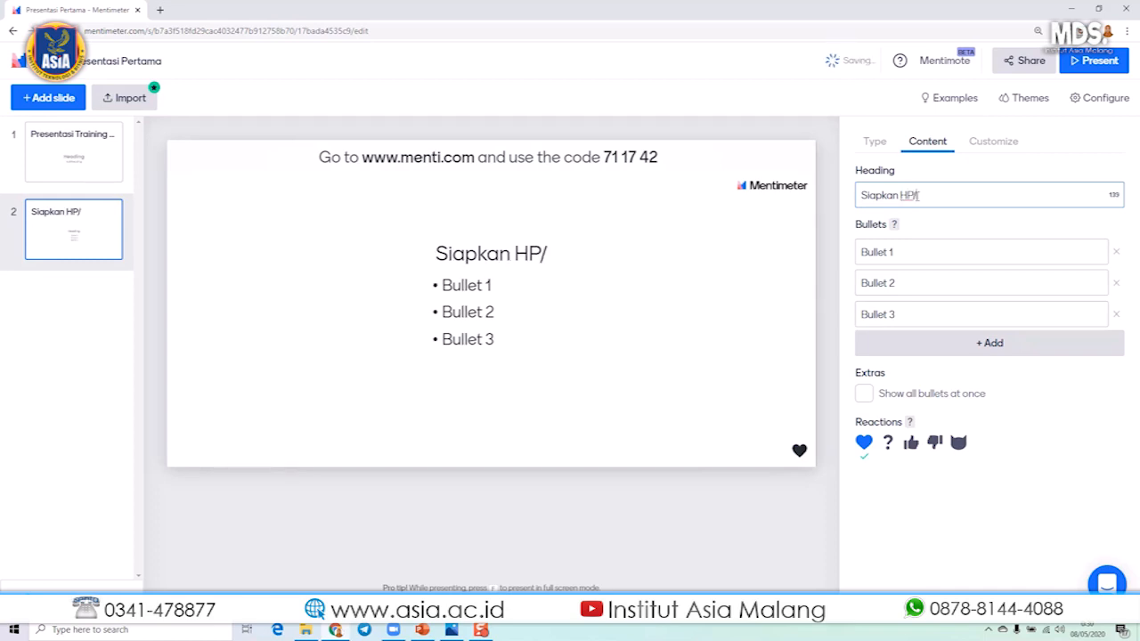
text(Laptop Anda)
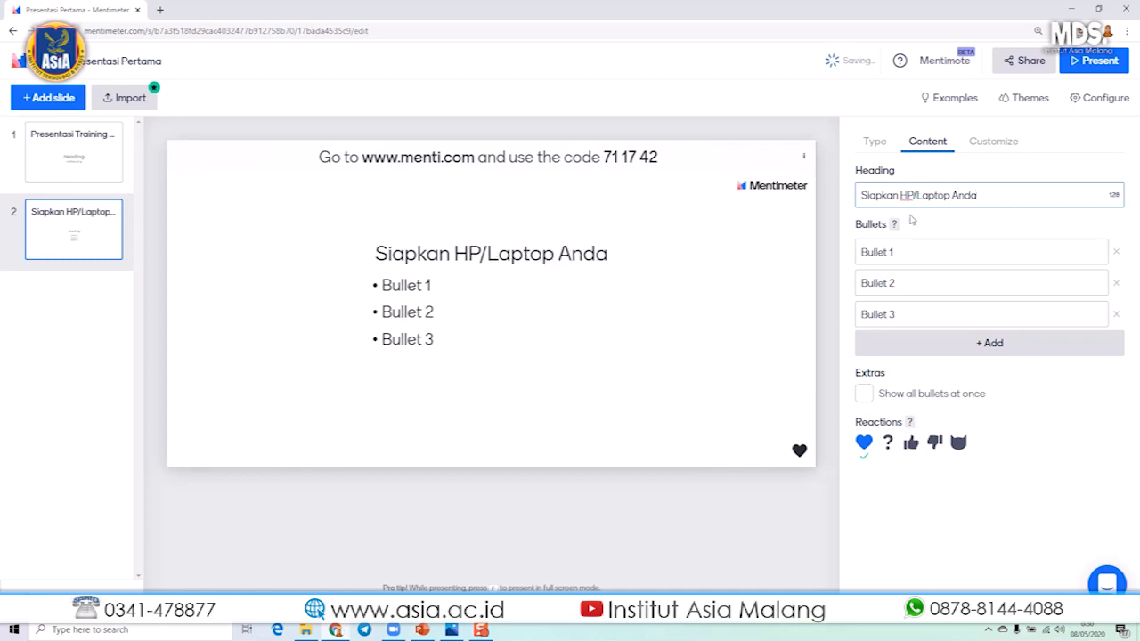
click(909, 252)
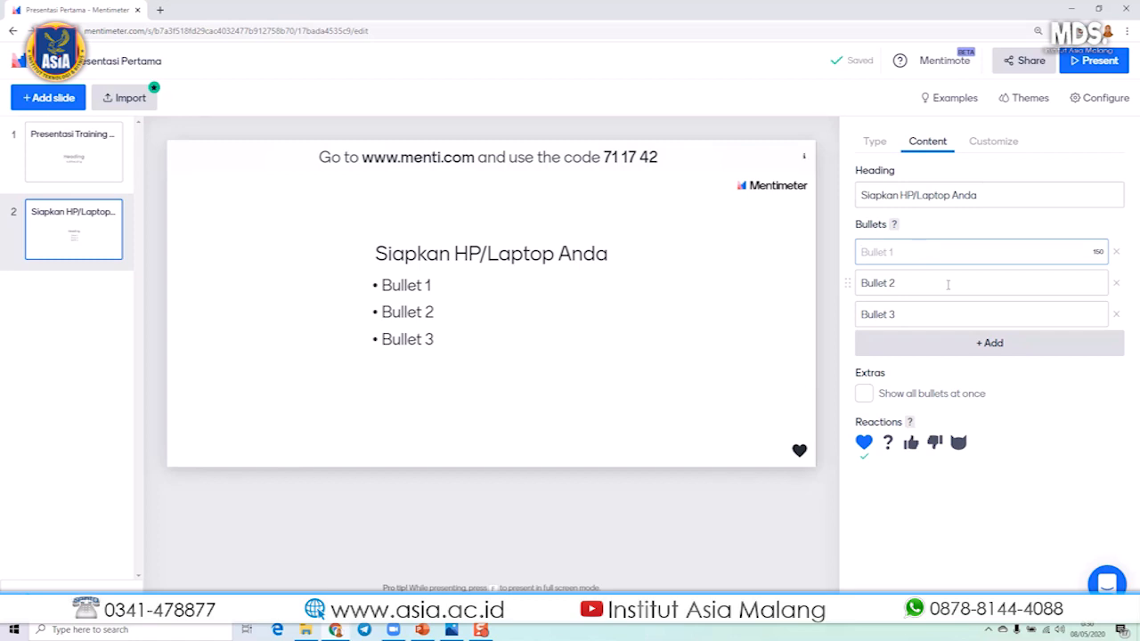
- Fill the bullets: open menti.com in a browser, 'Masukkan kode 71 17 42', tap the heart
text(Buka browser, )
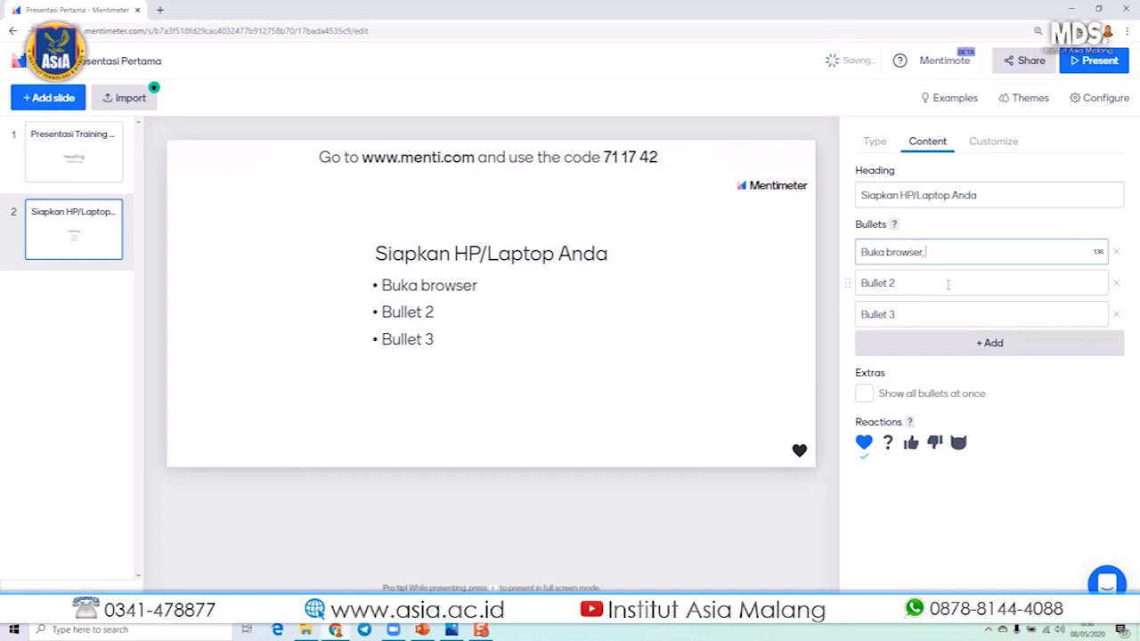
text(ketikkan menti.com)
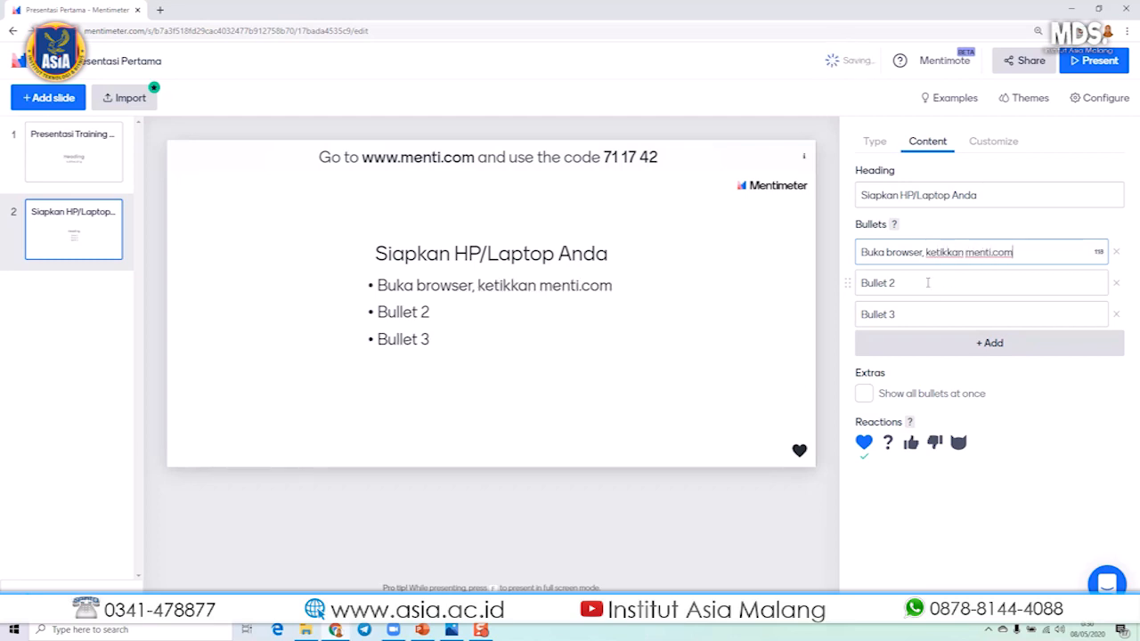
click(927, 282)
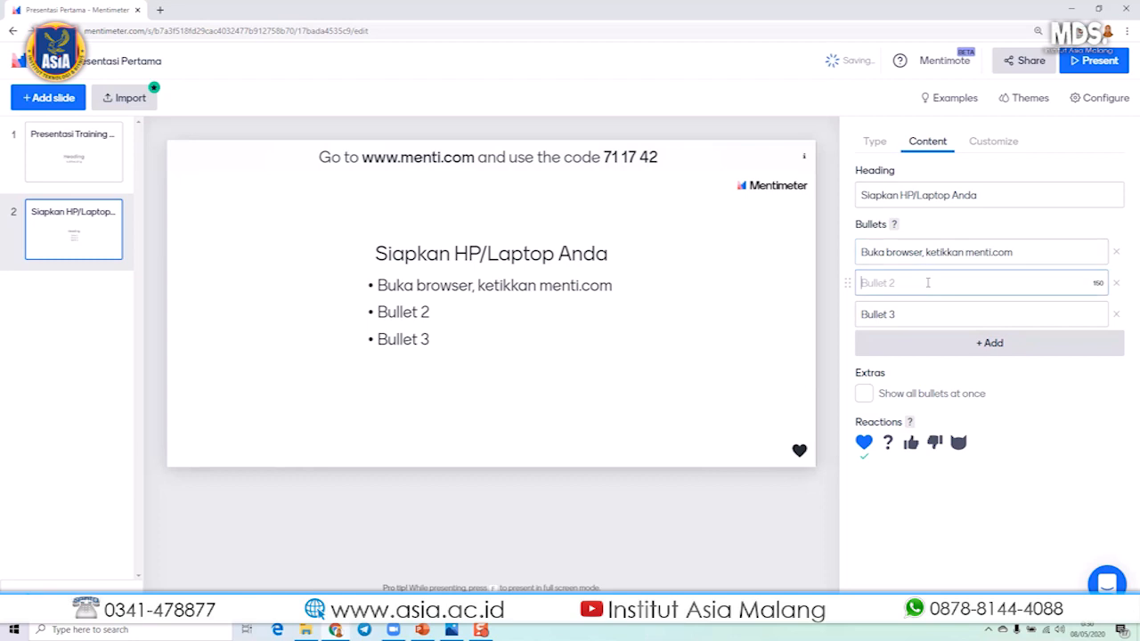
text(masukkan kode 7)
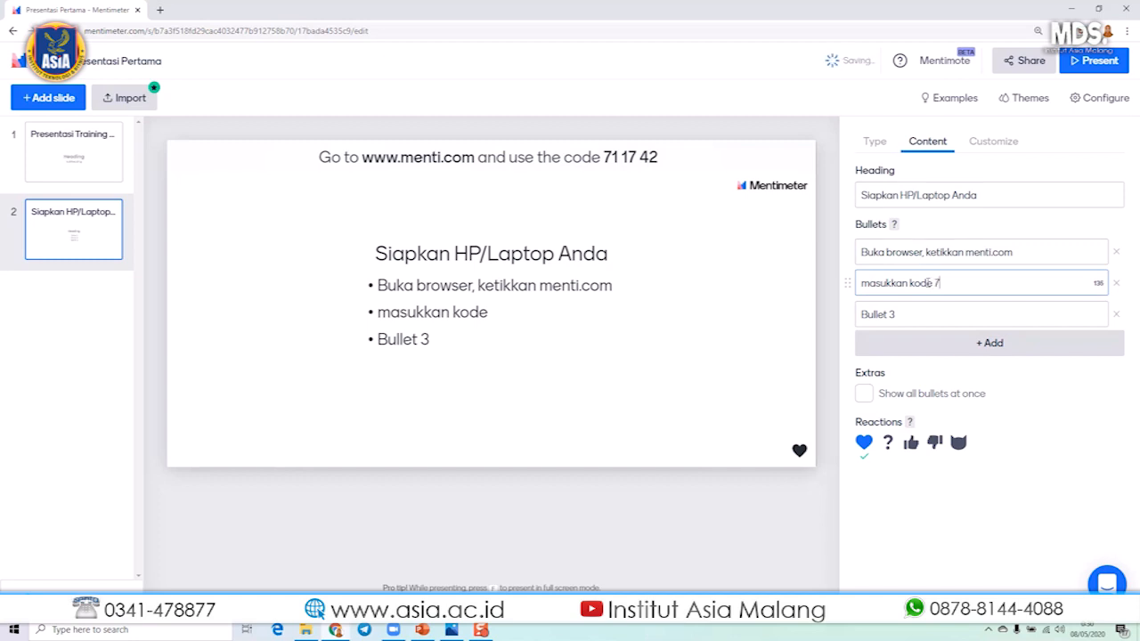
text(17 42)
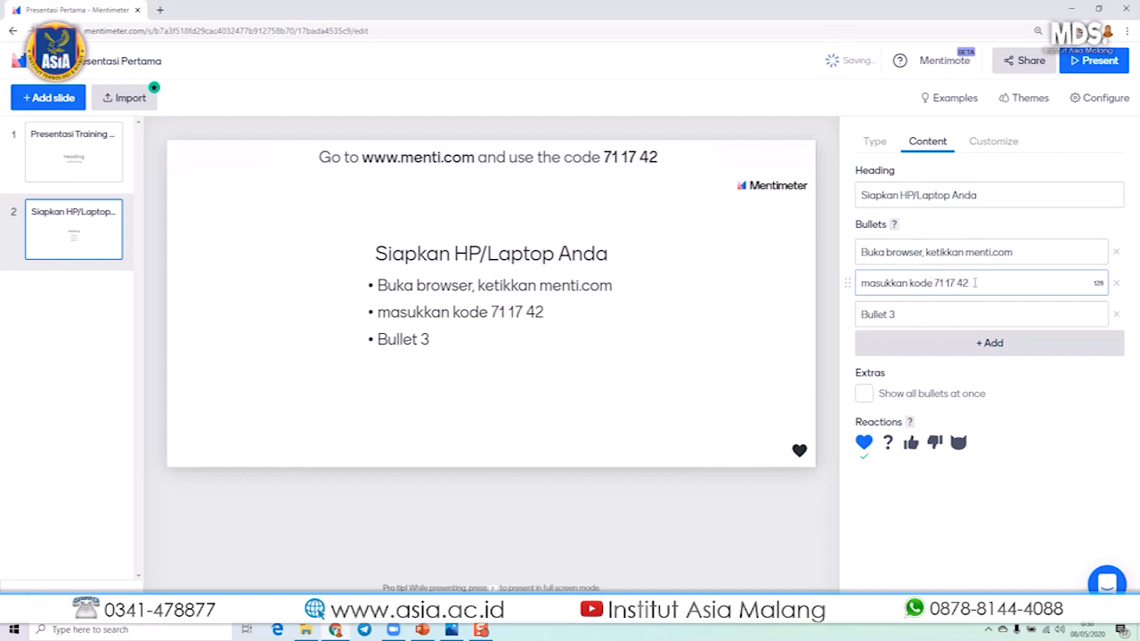
click(870, 282)
key(BackSpace)
text(M)
click(892, 314)
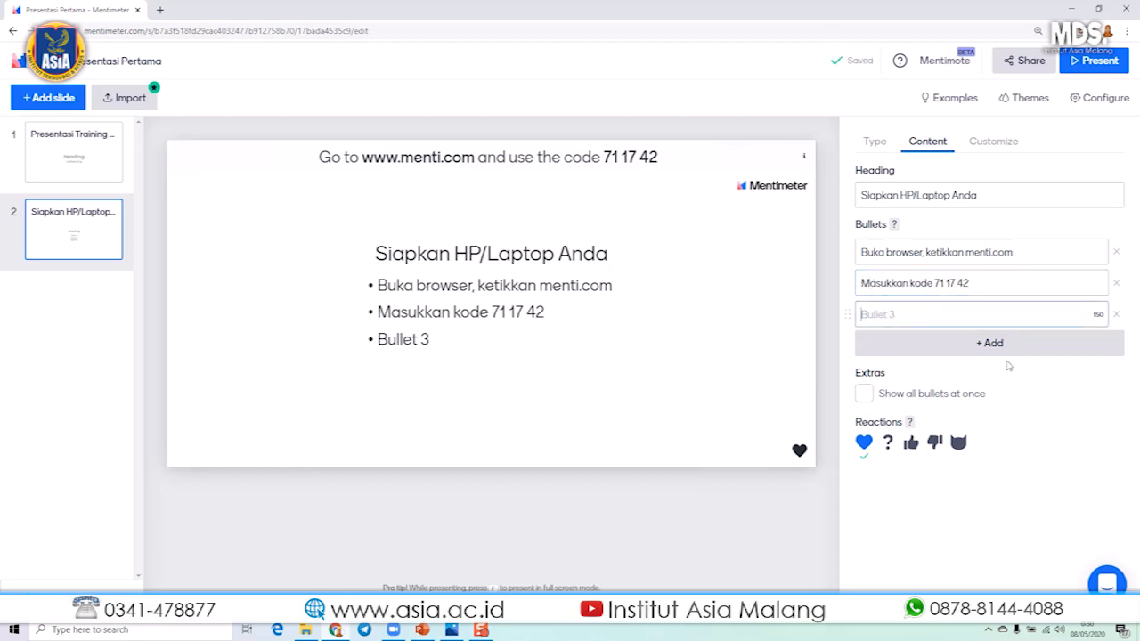
text(Tap pada gambar hati )
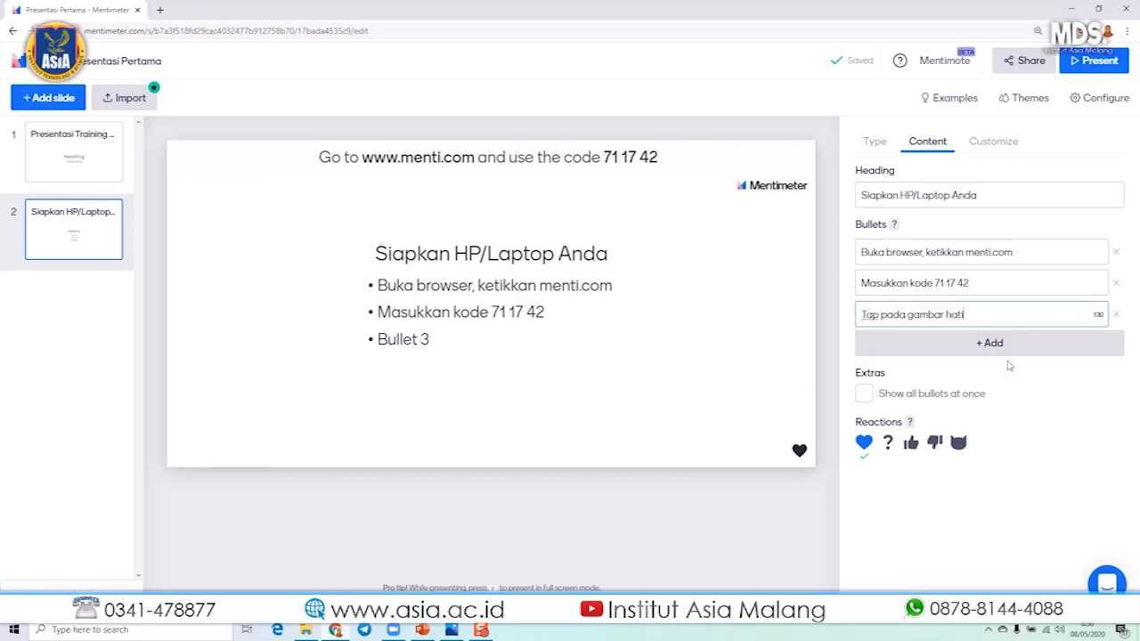
text(u)
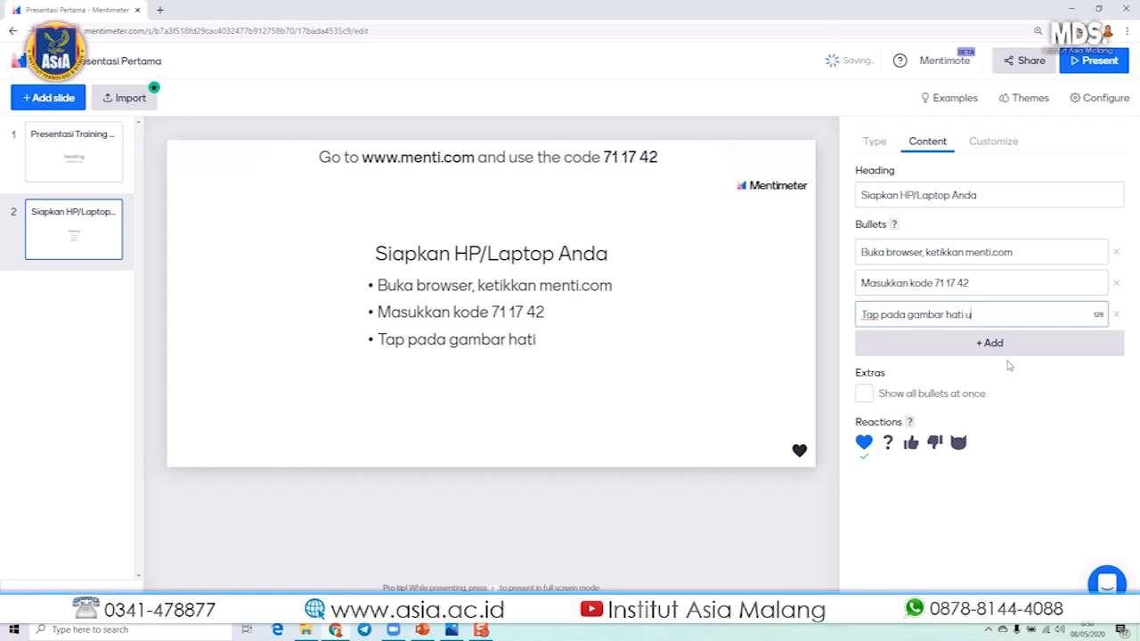
text(ntuk mennadakan aad)
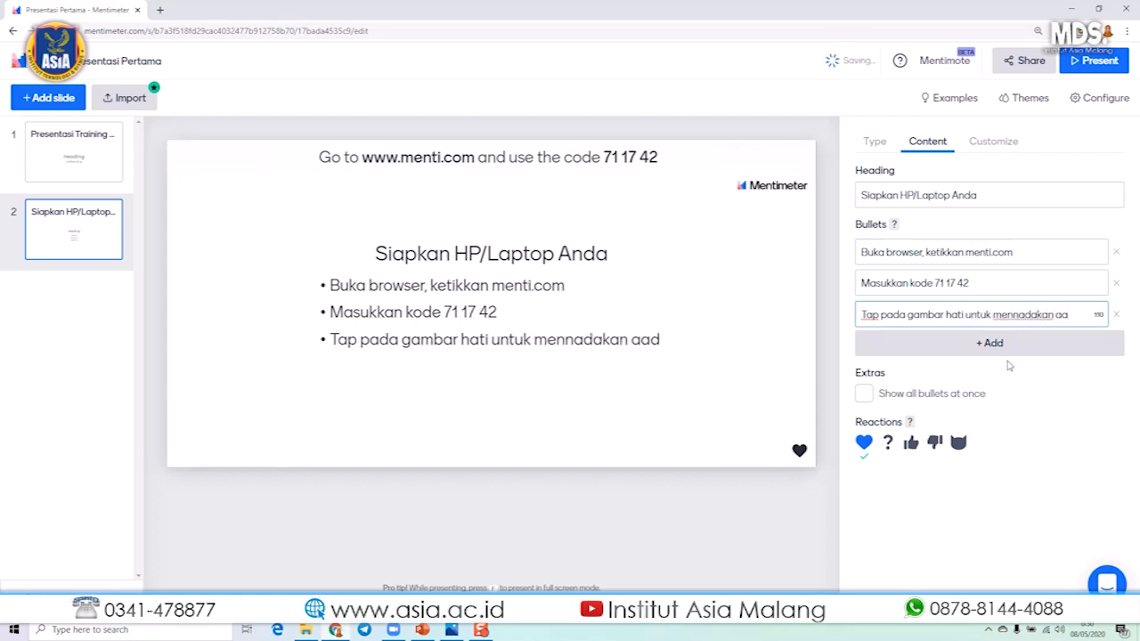
key(BackSpace)
key(BackSpace)
text(nda sudah siap)
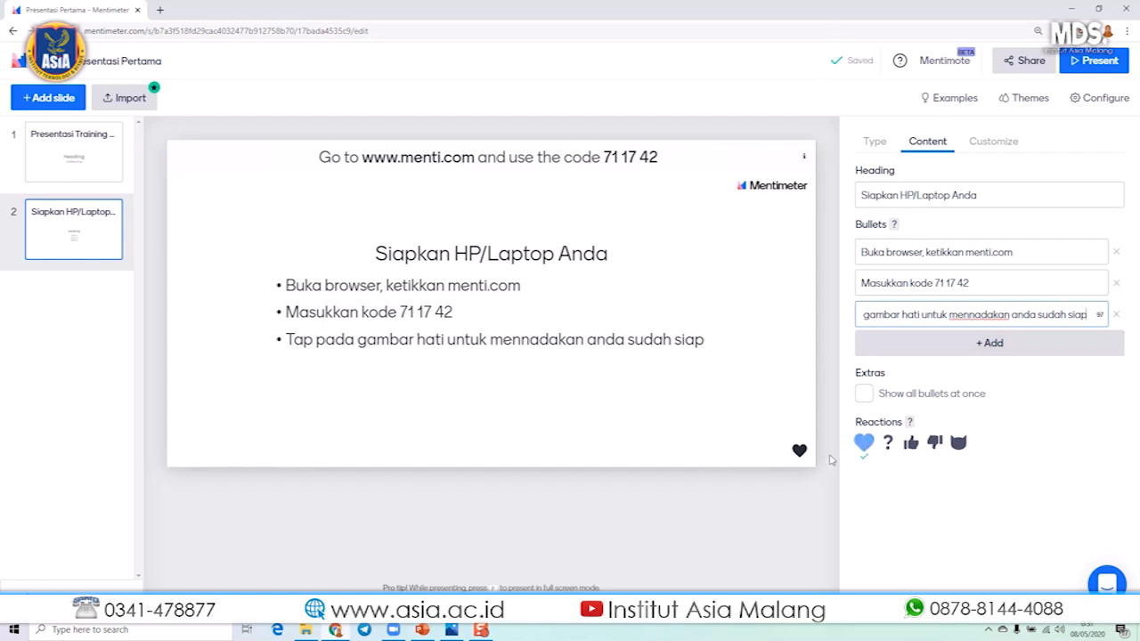
- Try the question-mark, thumbs and cat reactions, then leave only the heart enabled
click(888, 453)
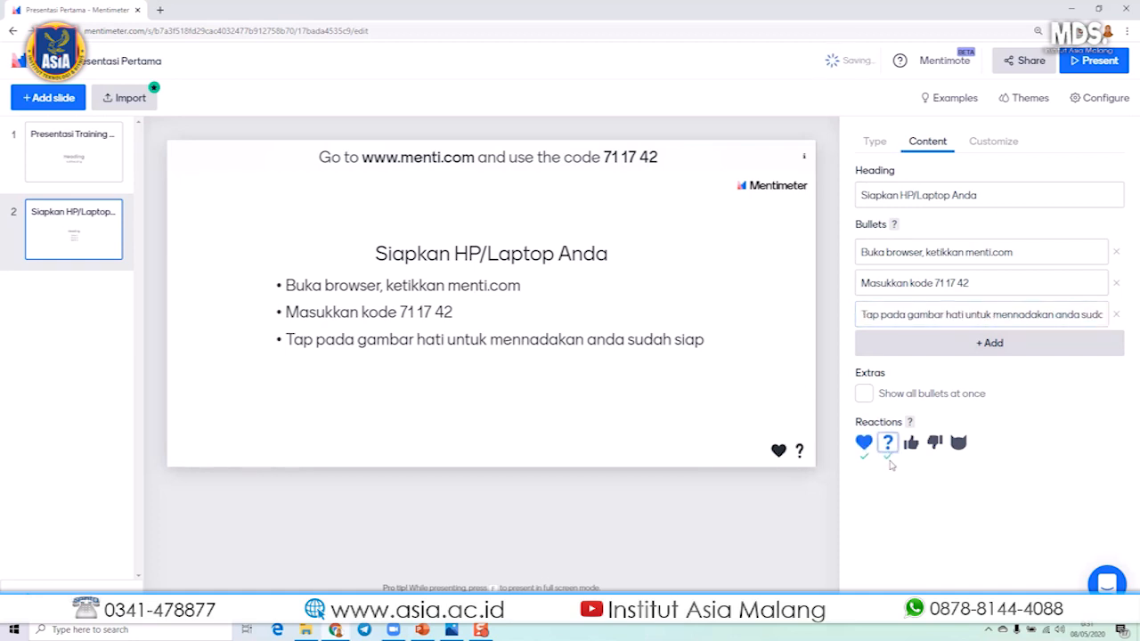
click(911, 445)
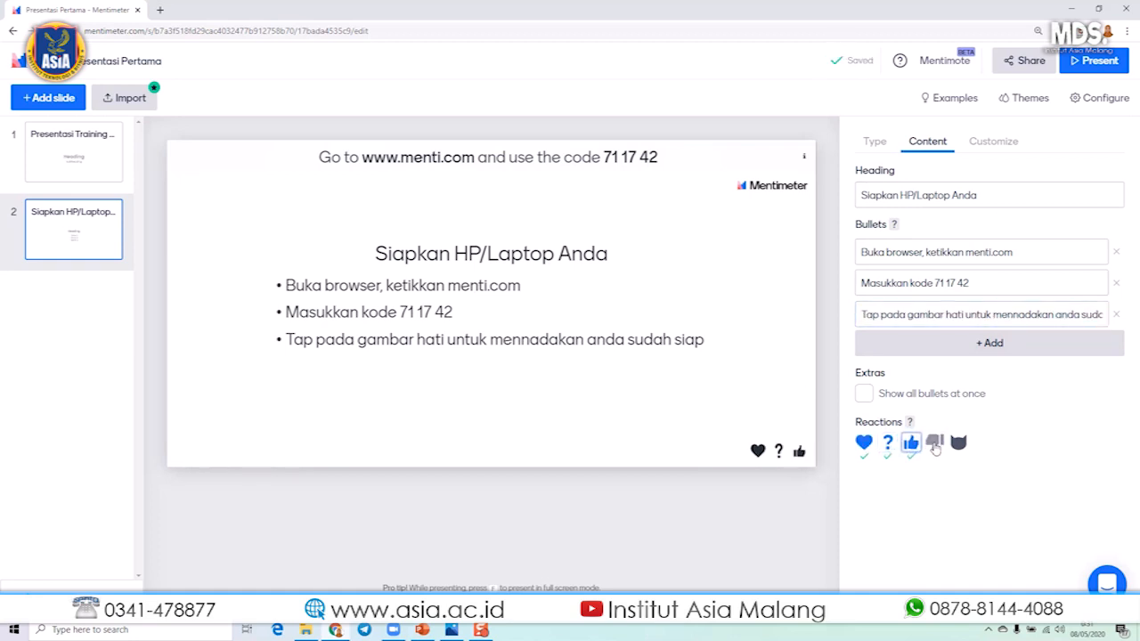
click(934, 446)
click(959, 444)
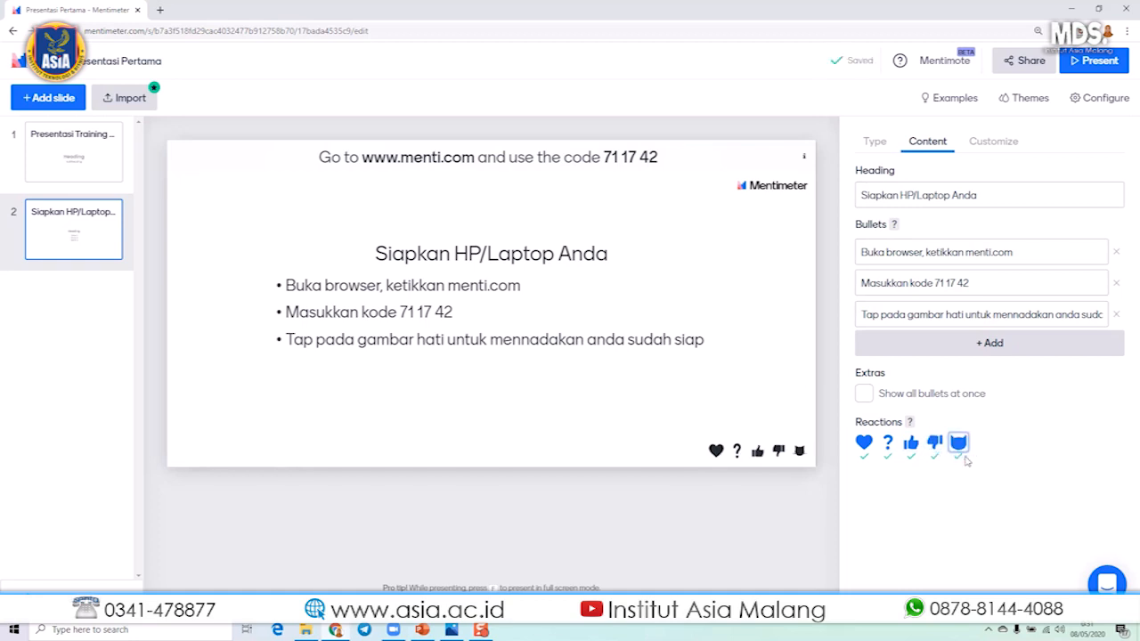
click(959, 443)
click(935, 443)
click(912, 446)
click(888, 444)
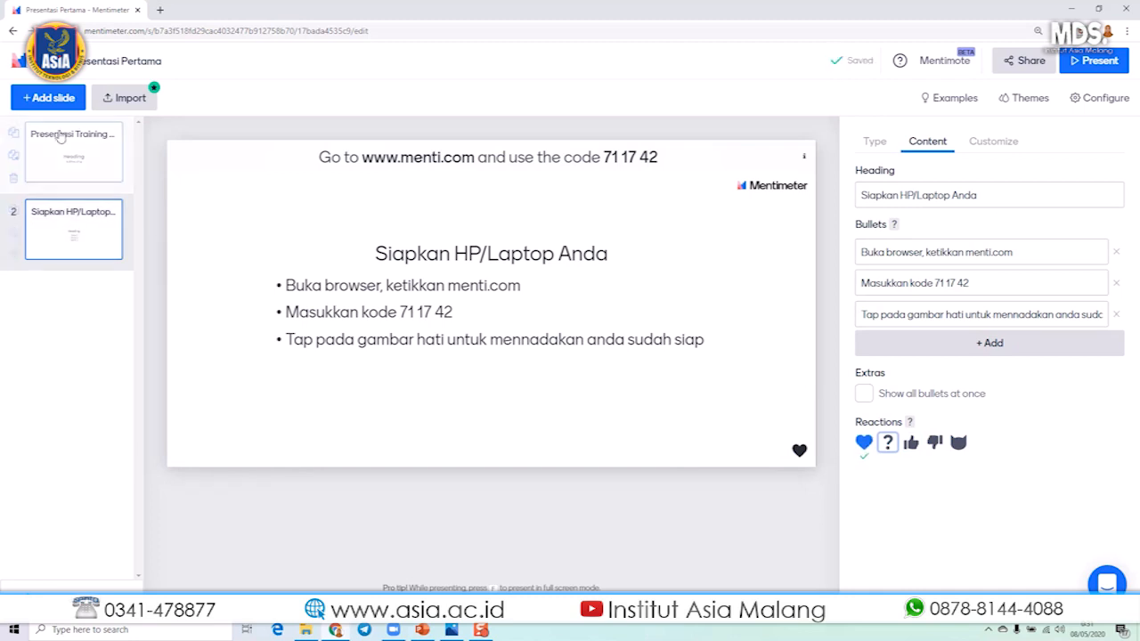
- Add a blank third slide and browse the available slide types
click(48, 97)
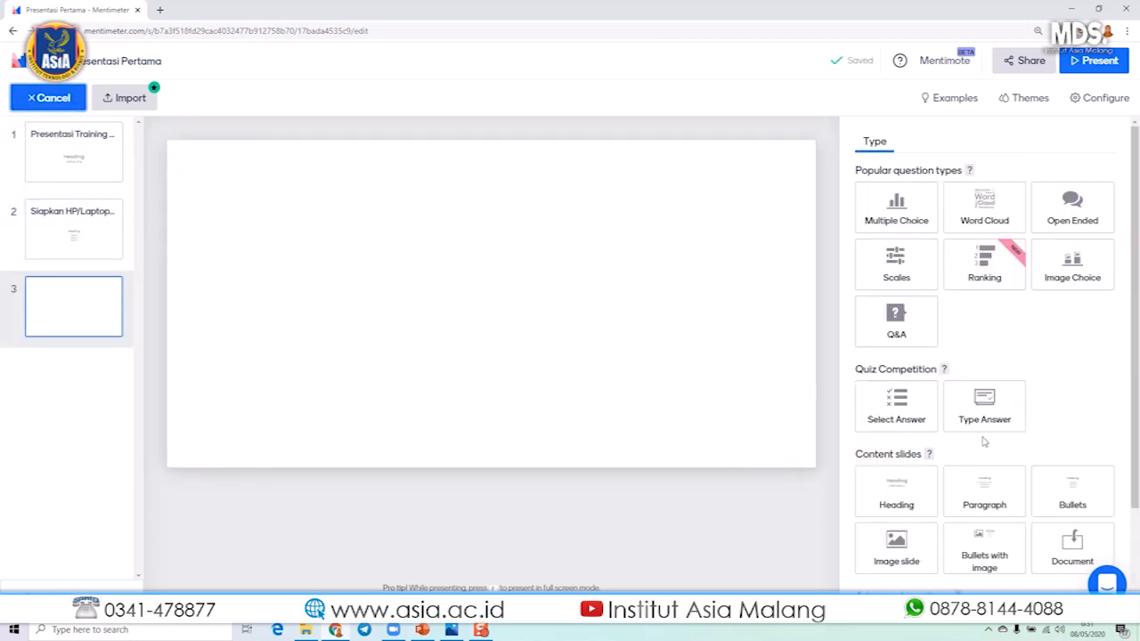
scroll(978, 446, down, 2)
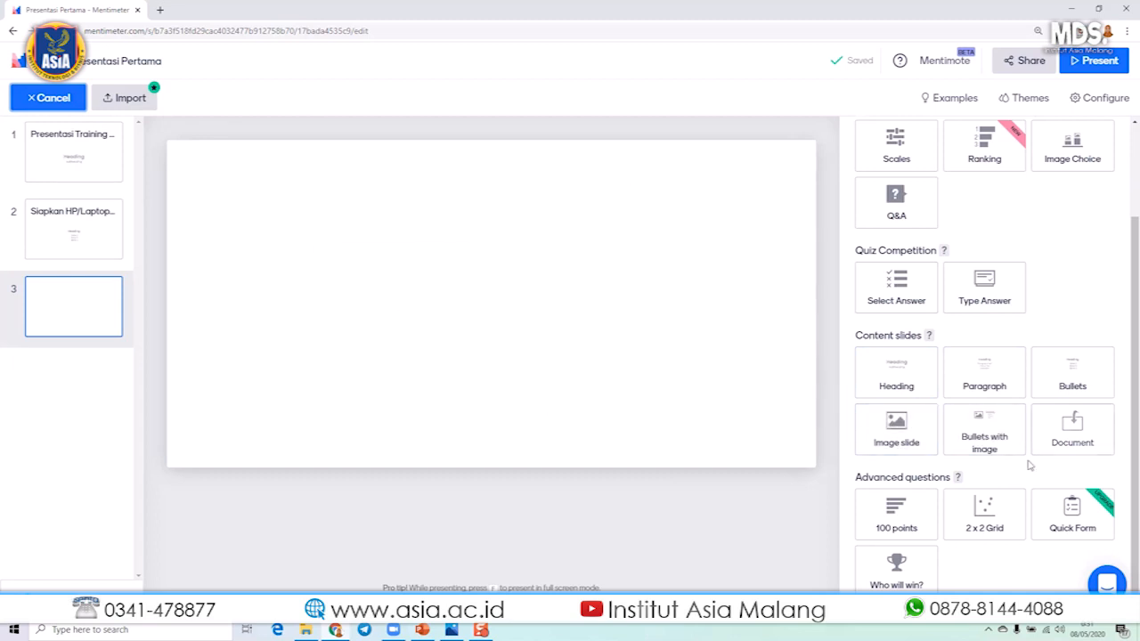
scroll(1038, 437, up, 3)
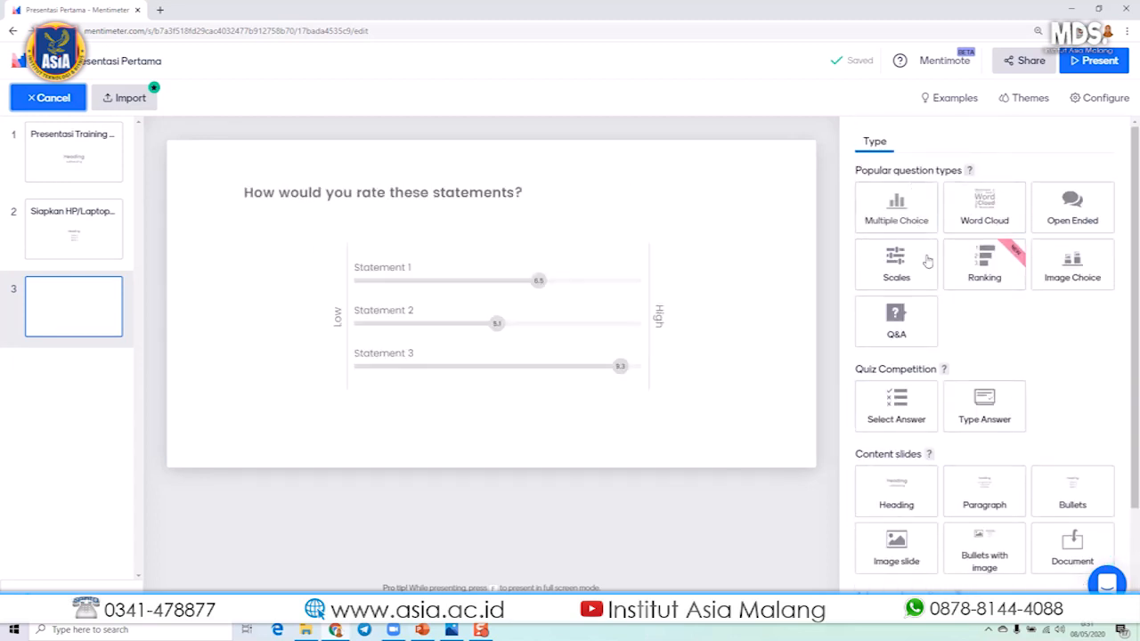
scroll(922, 252, down, 3)
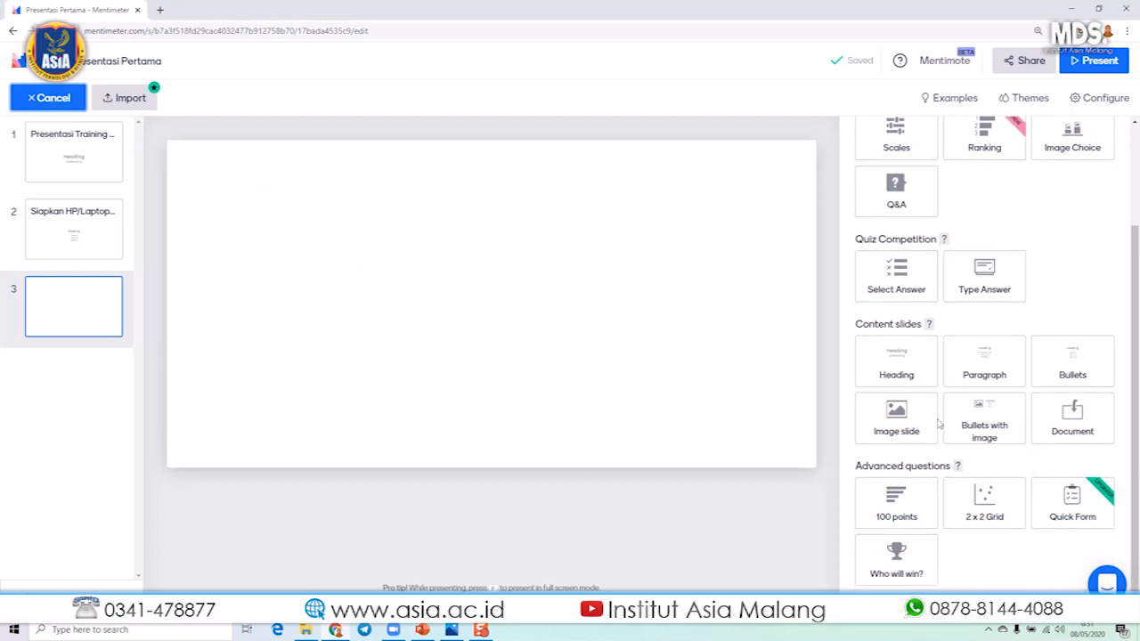
scroll(944, 270, up, 2)
scroll(944, 270, up, 1)
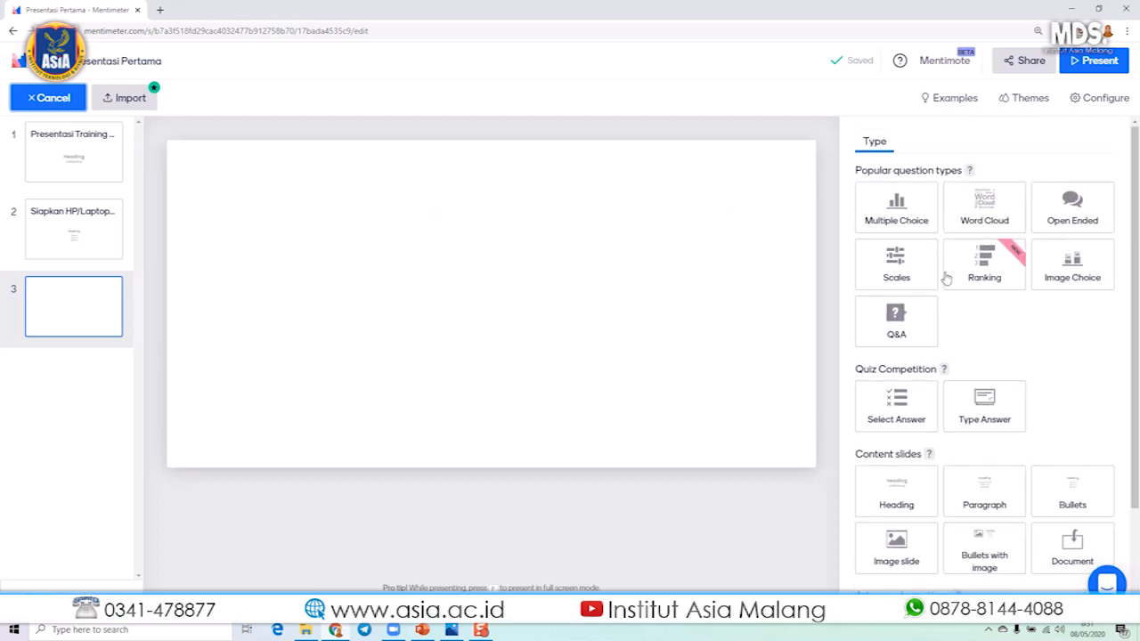
- Make slide 3 a Word Cloud asking 'Apa perasaan Anda selama WFH ini ?'
click(982, 209)
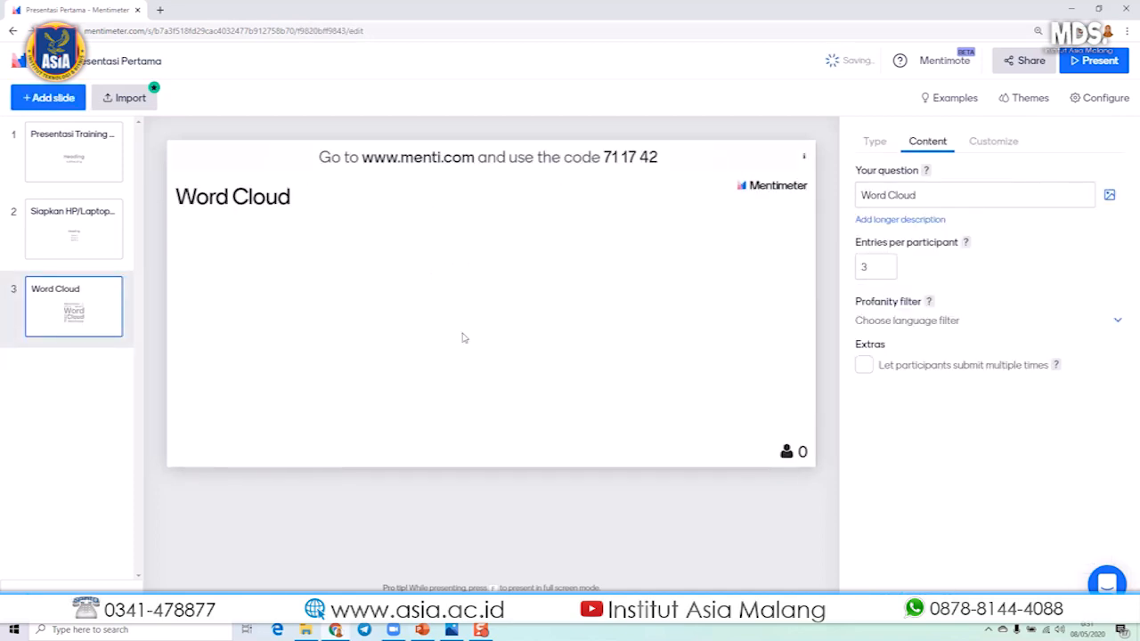
click(902, 194)
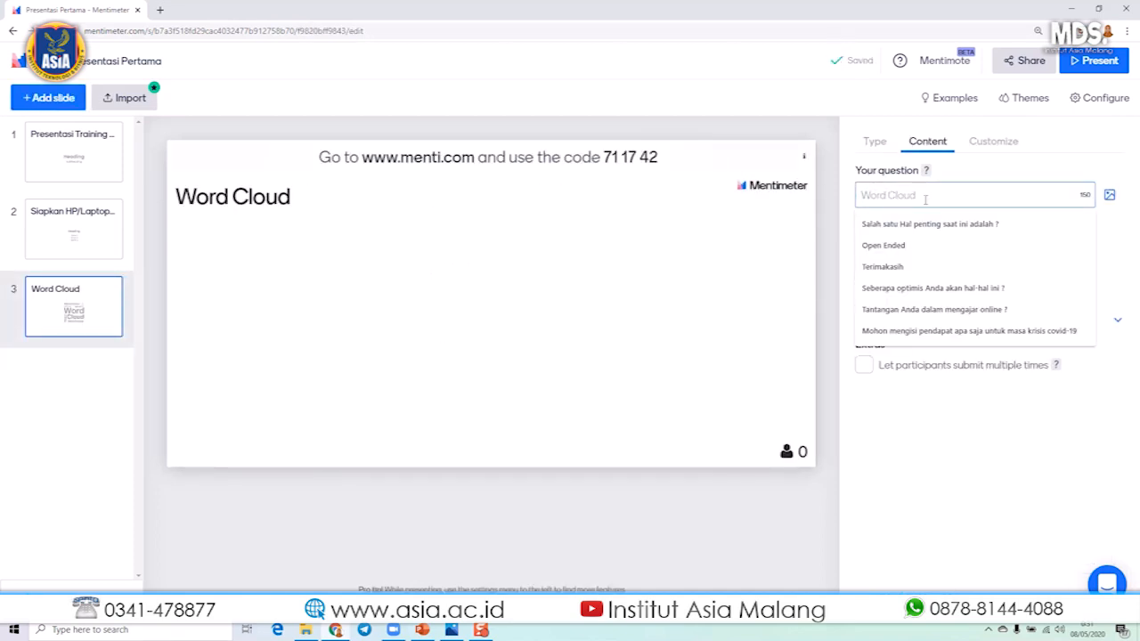
text(Apa)
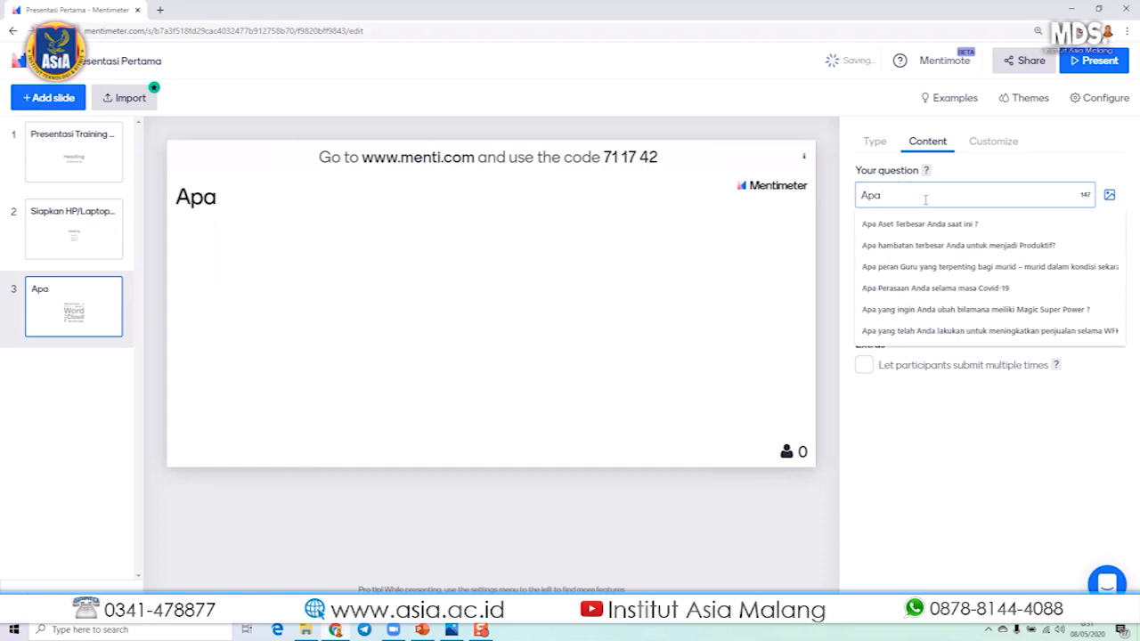
text( perasaan Anda selama WFH ini ?)
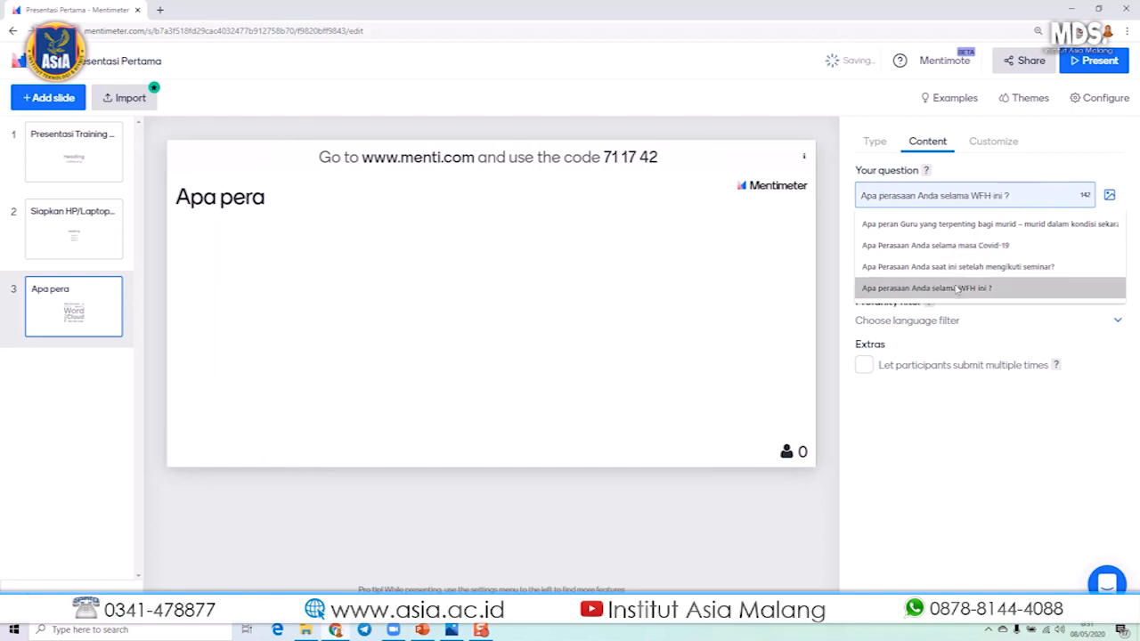
click(958, 288)
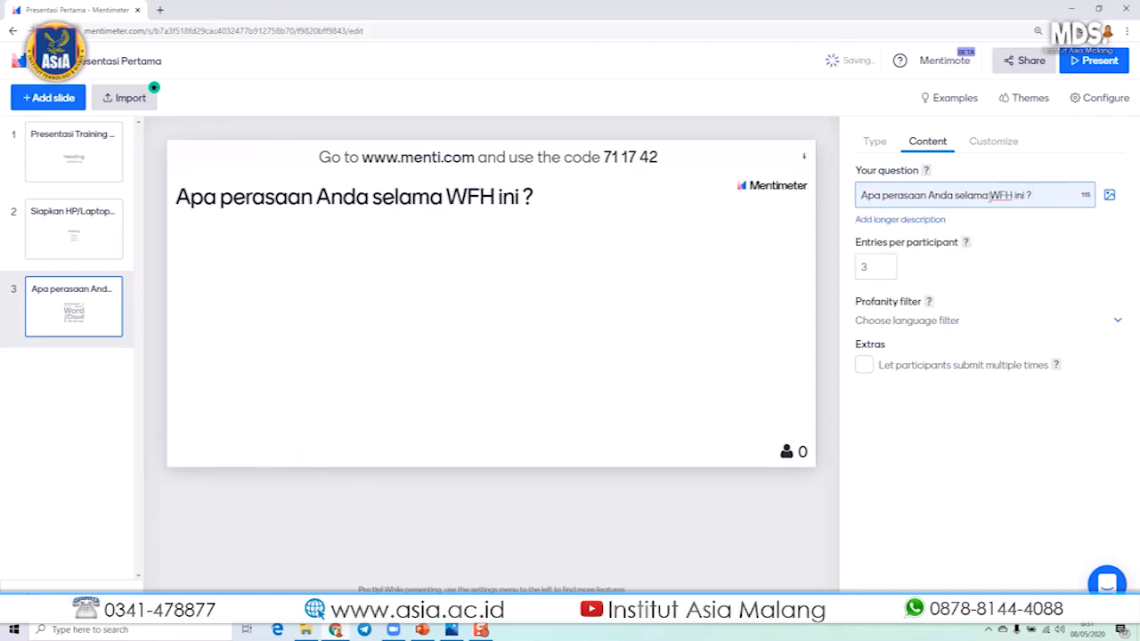
- Set entries per participant to 2 and leave multiple submissions off
click(871, 265)
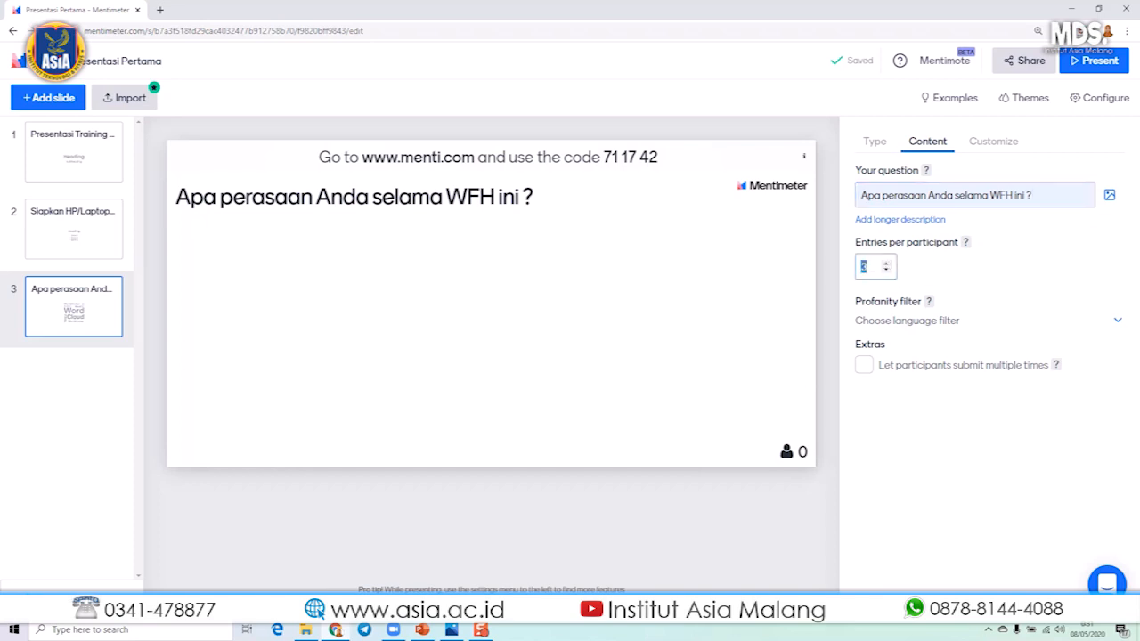
click(887, 272)
click(887, 264)
click(888, 272)
click(865, 367)
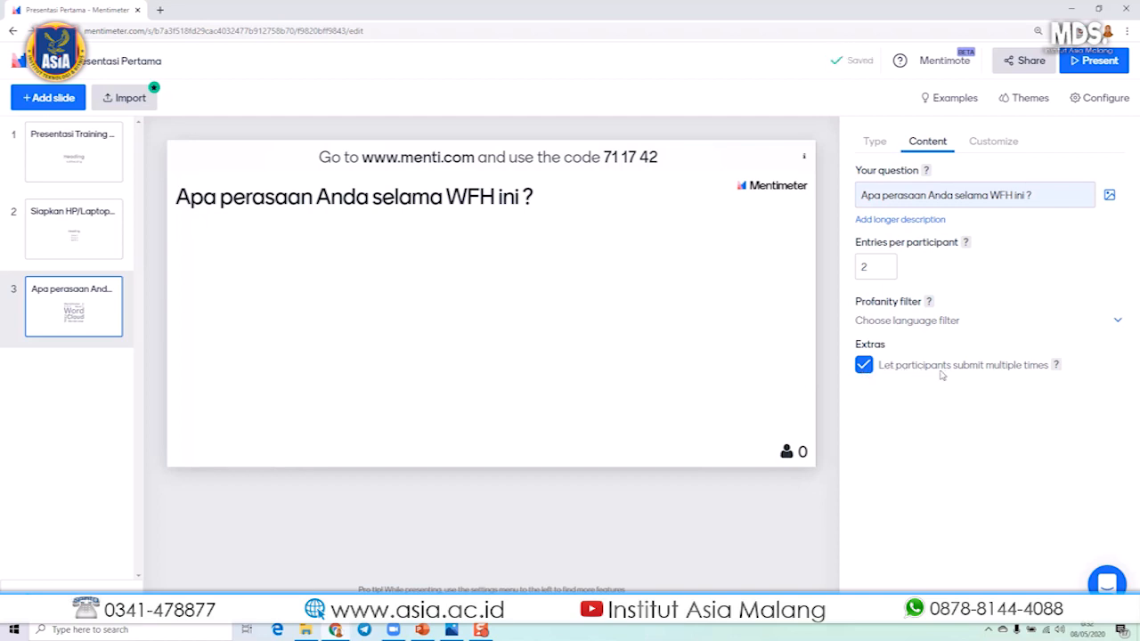
click(865, 367)
- Add slide 4 as a Multiple Choice question asking 'Anda berada di kota mana?'
click(49, 98)
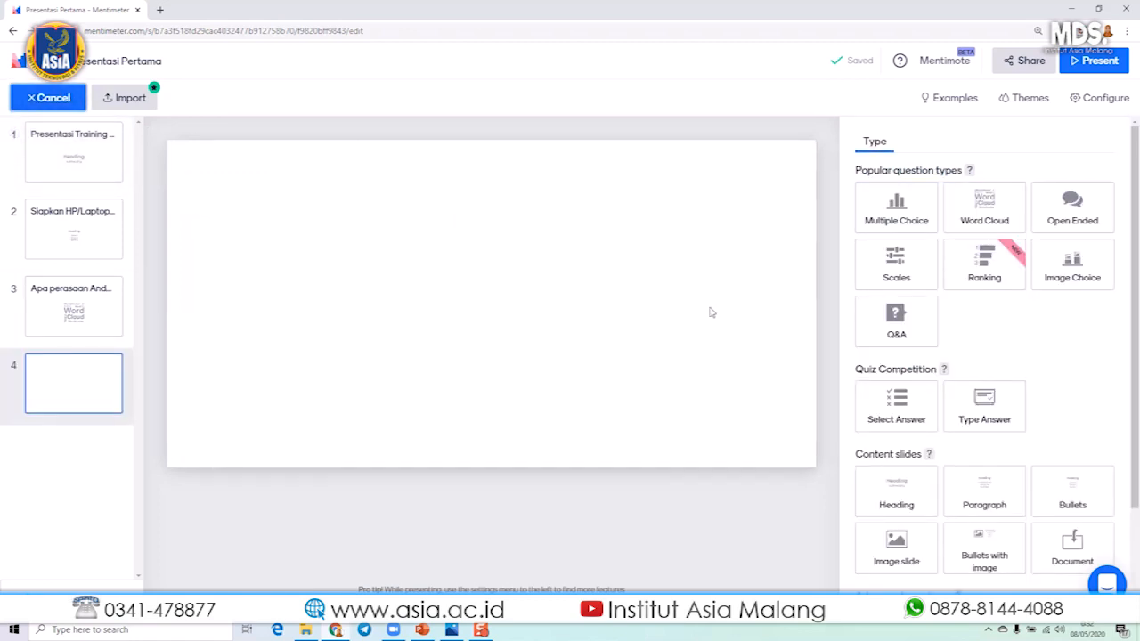
click(902, 220)
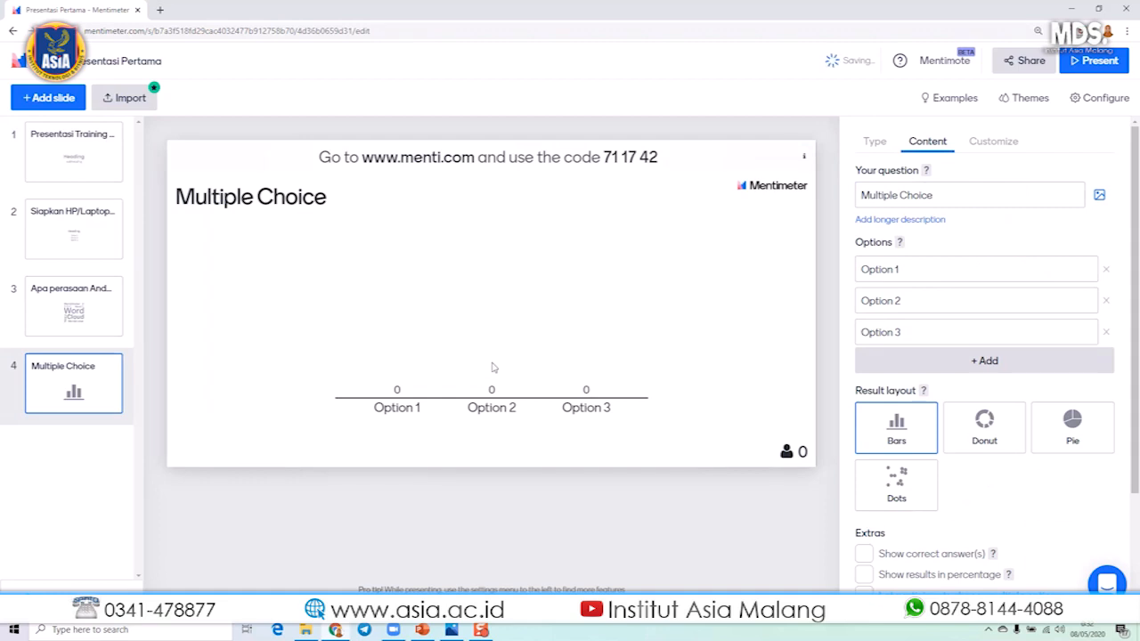
click(921, 198)
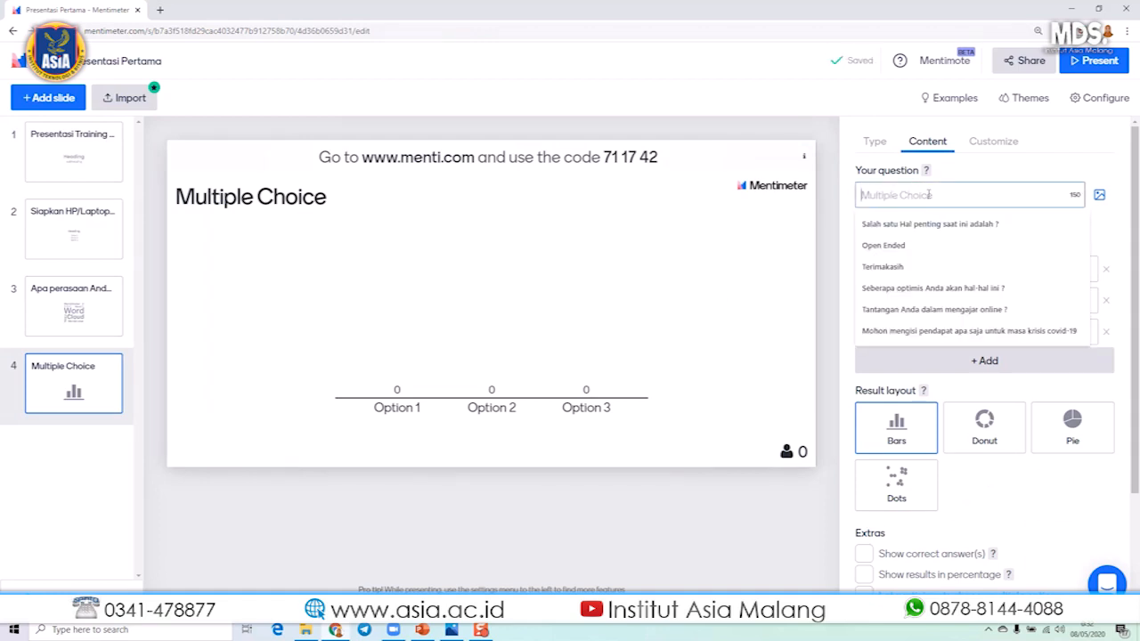
text(Anda)
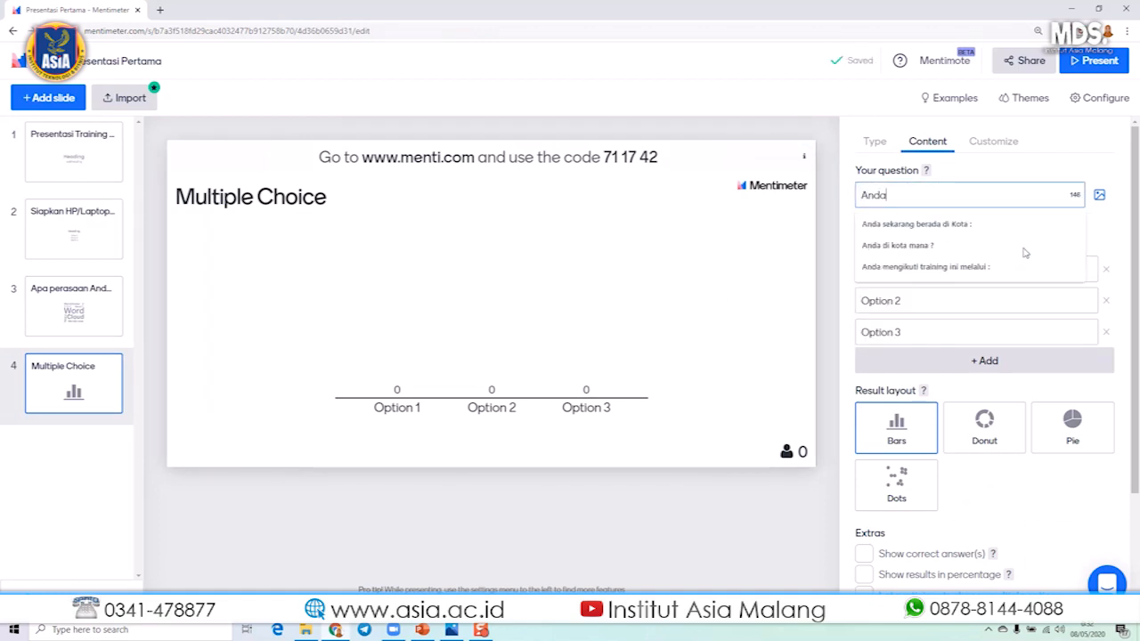
text( berada di kota mana)
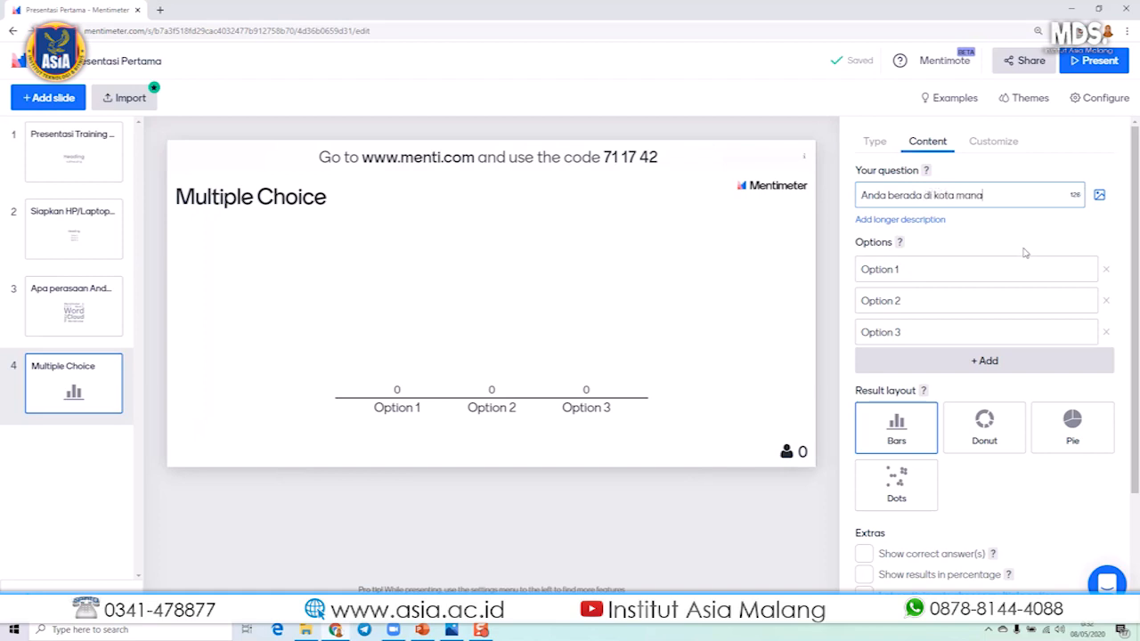
text(?)
click(991, 269)
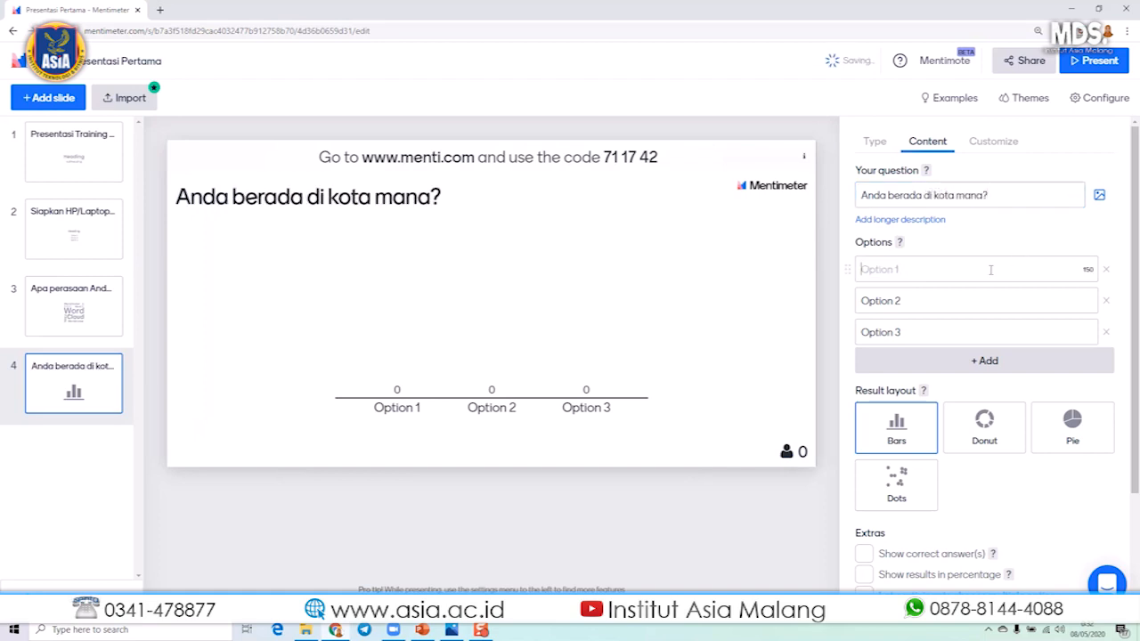
- Enter five options: Malang, Kediri, Blitar, Sidoarjo and Lamongan
text(Malang)
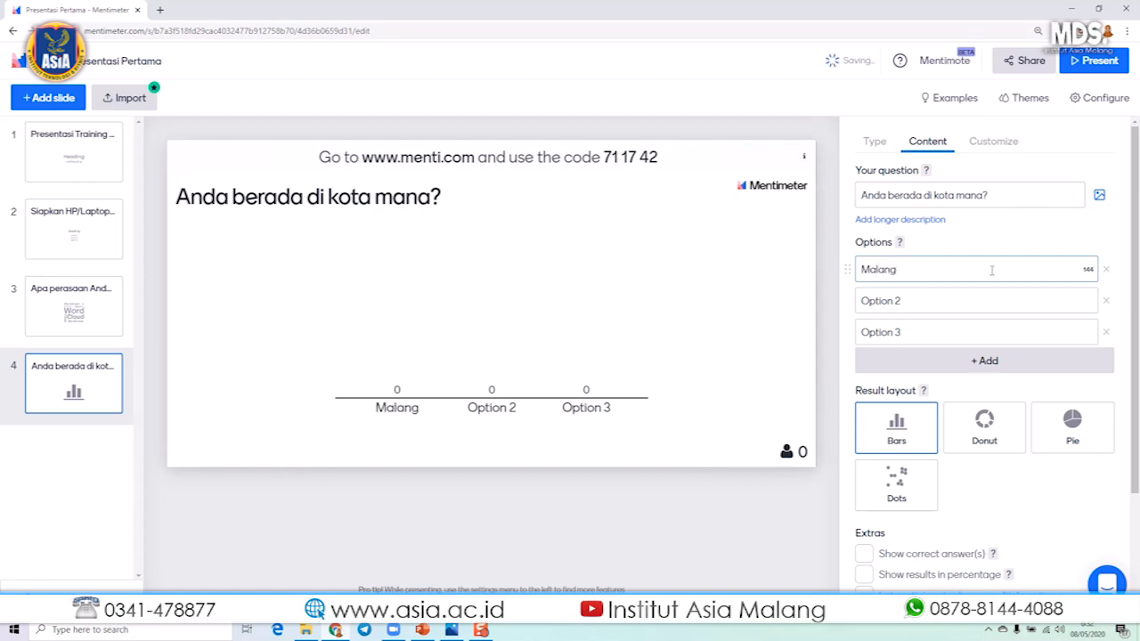
click(971, 305)
text(Kediri)
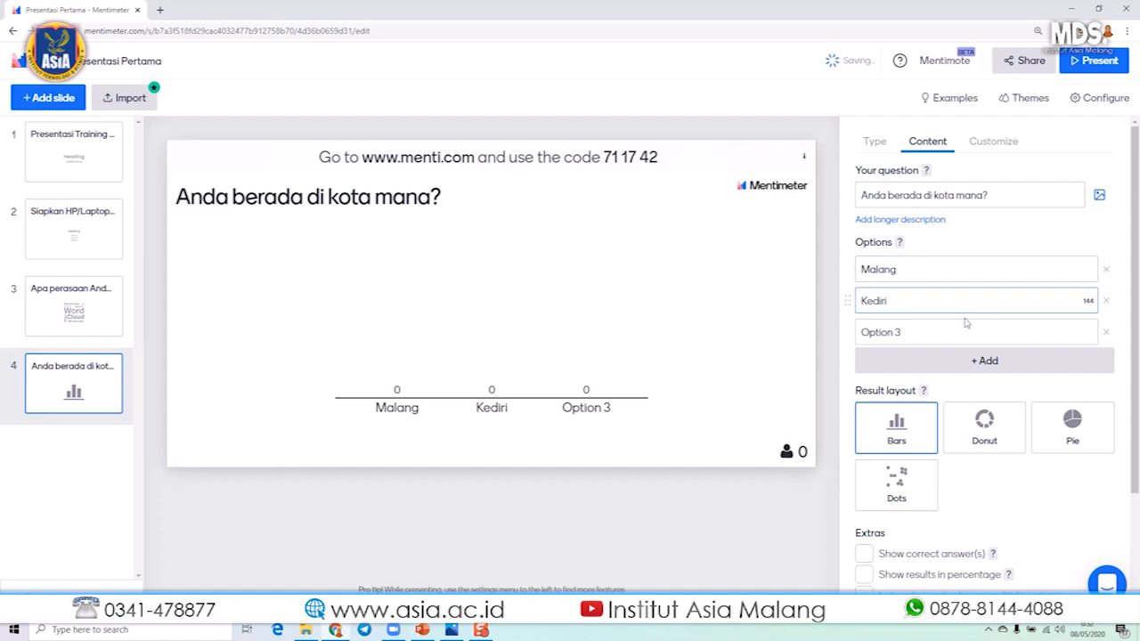
click(958, 334)
text(Blita)
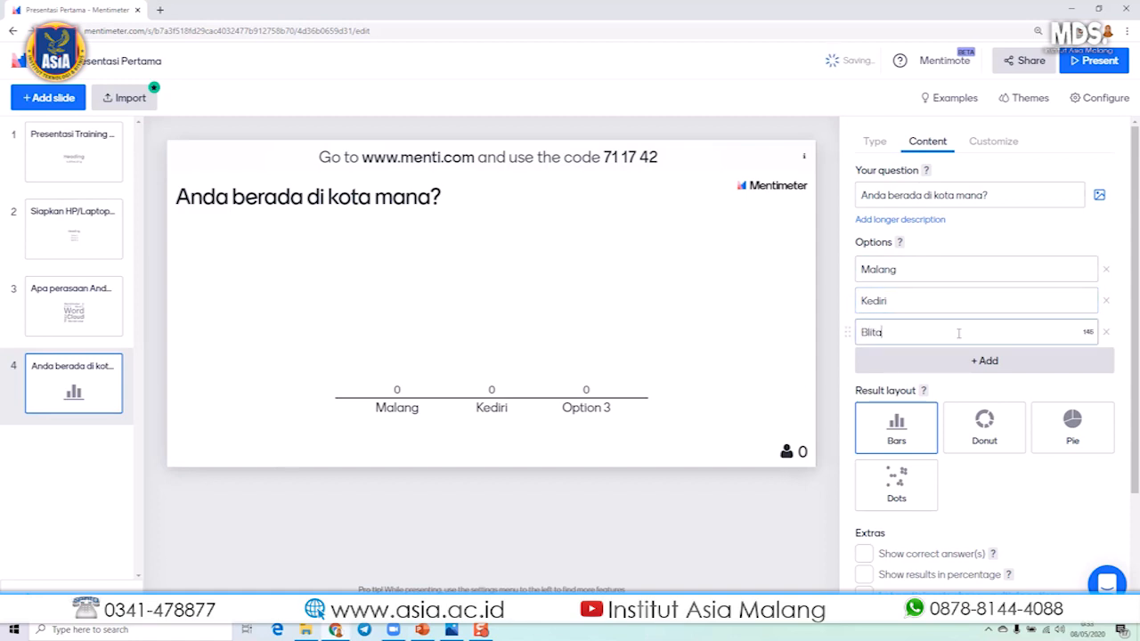
text(r)
click(954, 358)
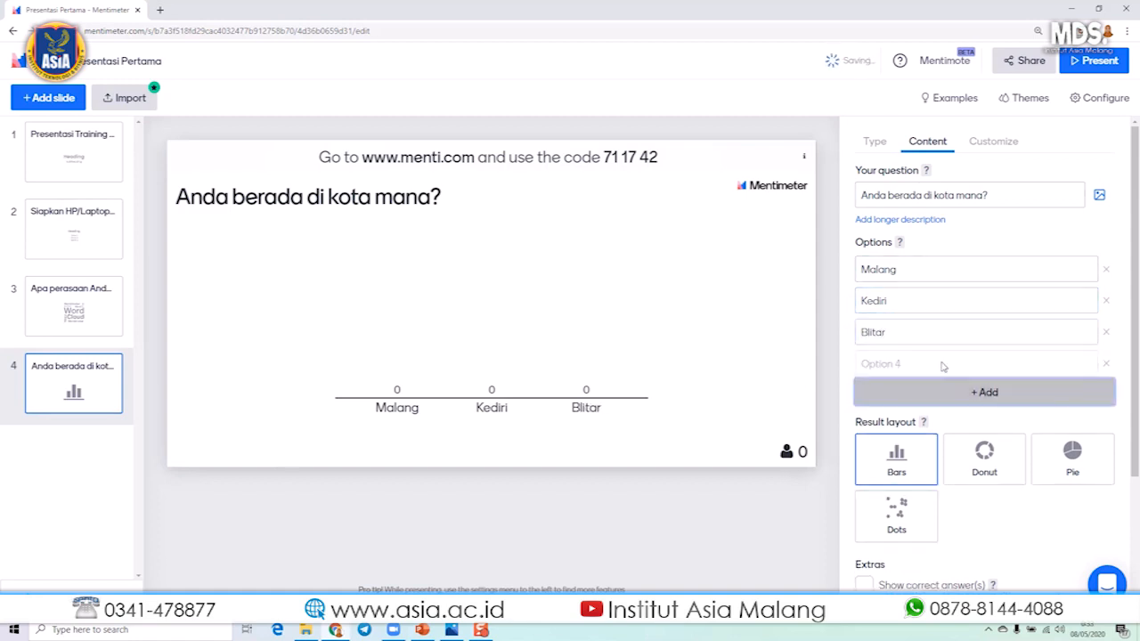
text(Sidoarjo)
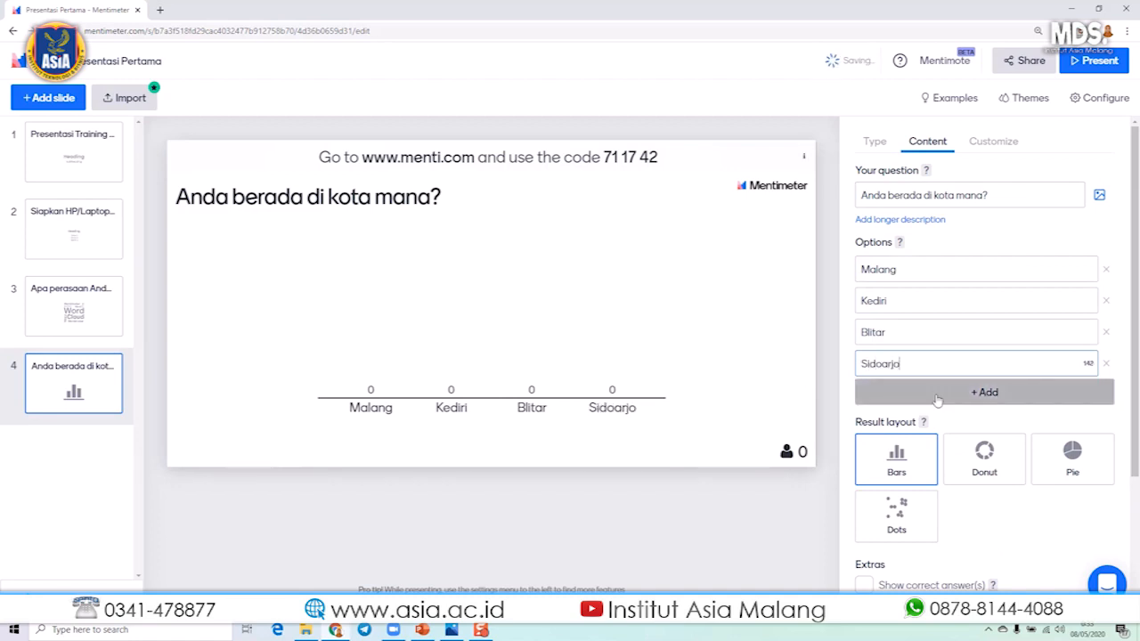
click(938, 392)
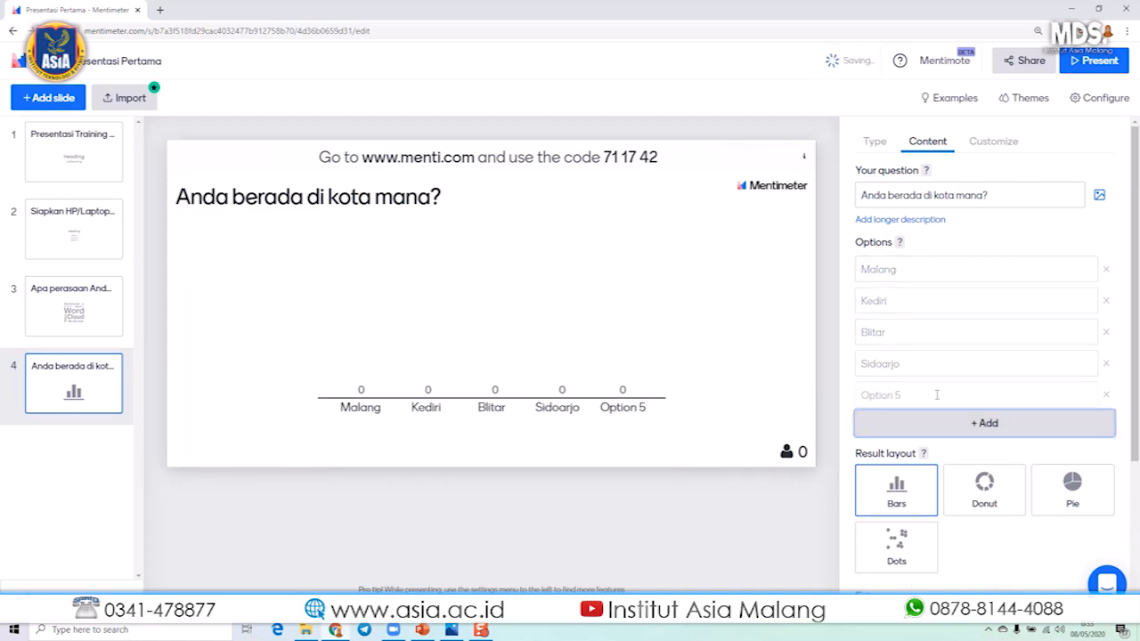
text(Lamongan)
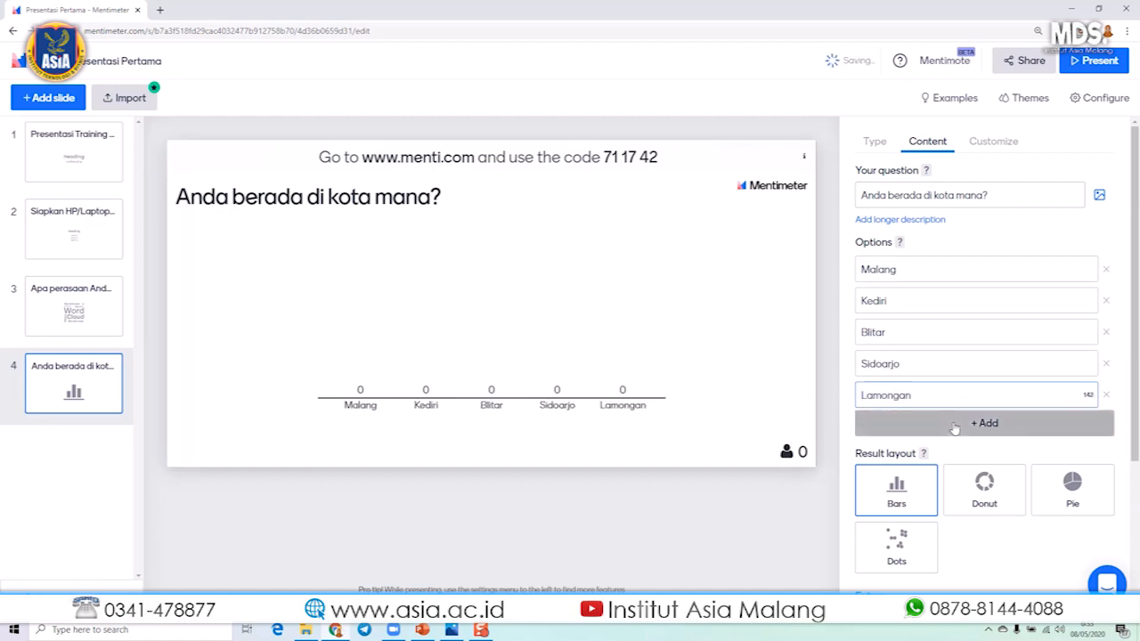
scroll(958, 354, down, 1)
- Preview the Bars, Donut and Pie result layouts for the city poll, then settle on Dots
scroll(959, 354, down, 1)
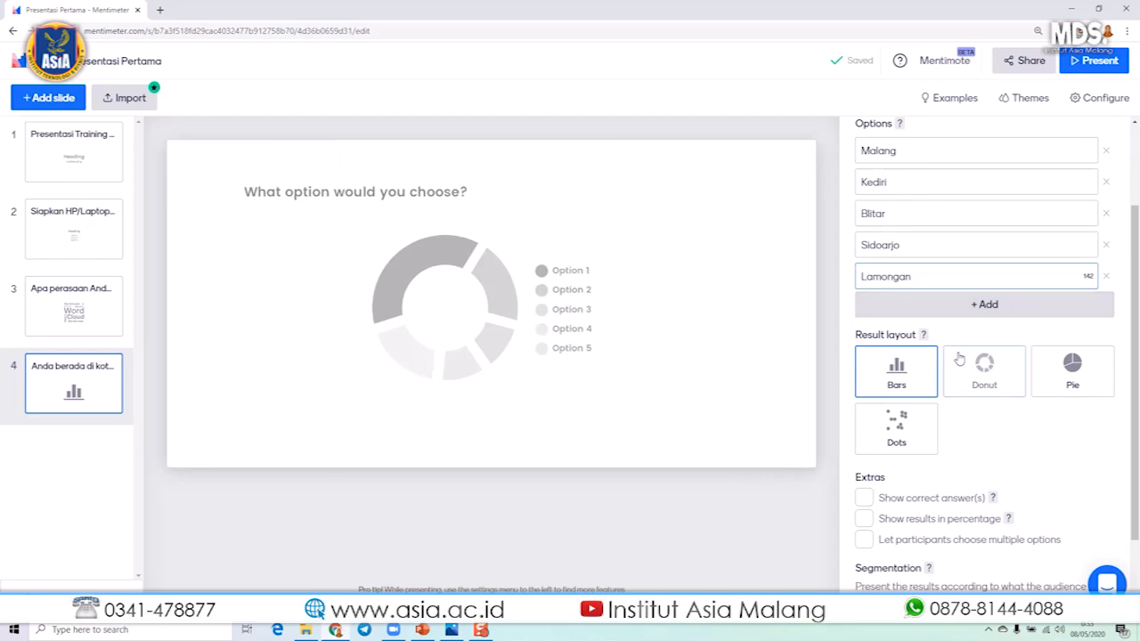
mouse_move(883, 380)
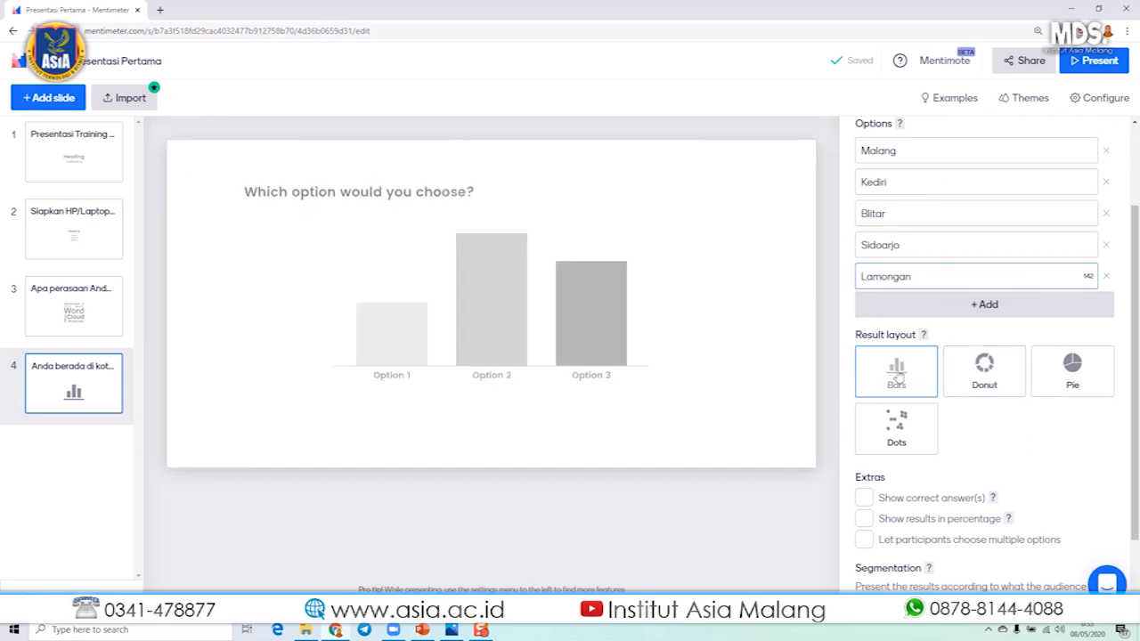
click(898, 376)
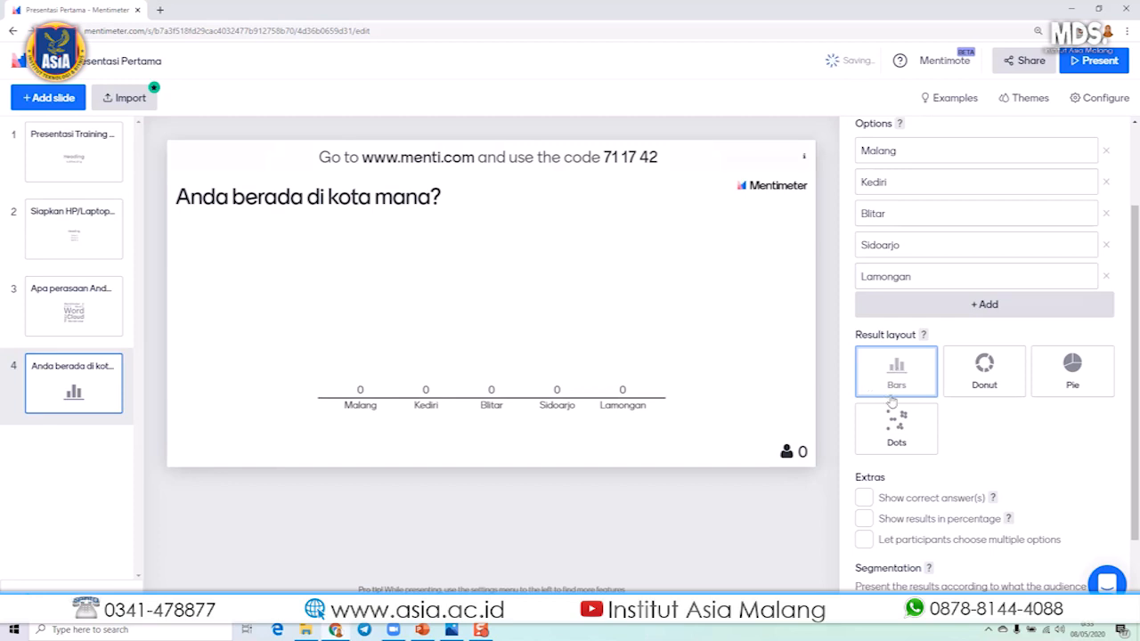
click(987, 379)
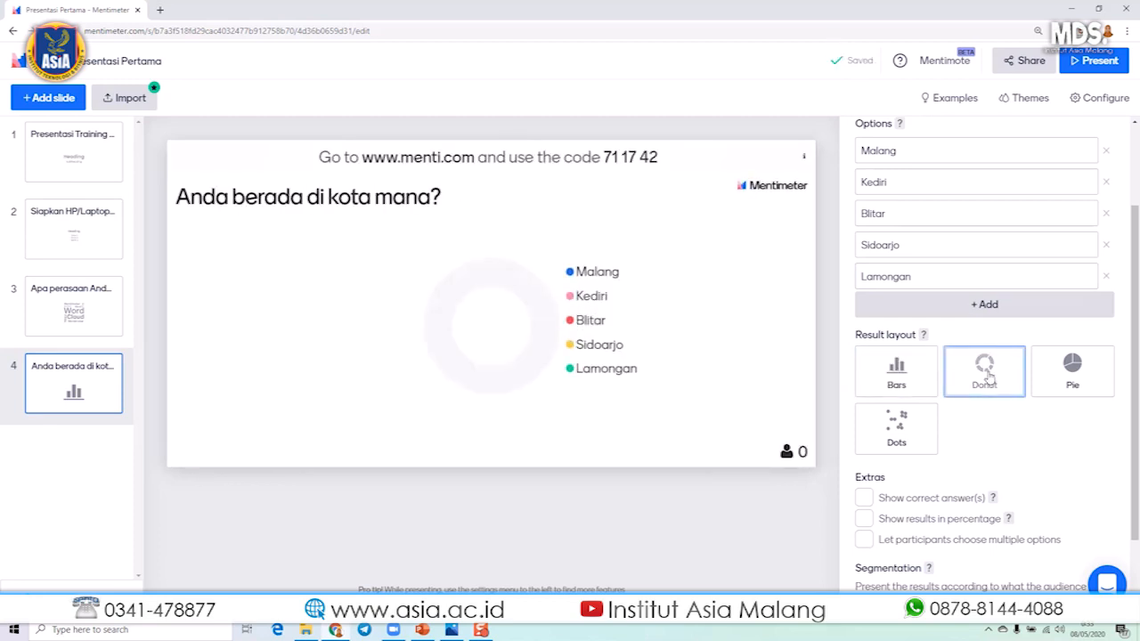
click(1071, 379)
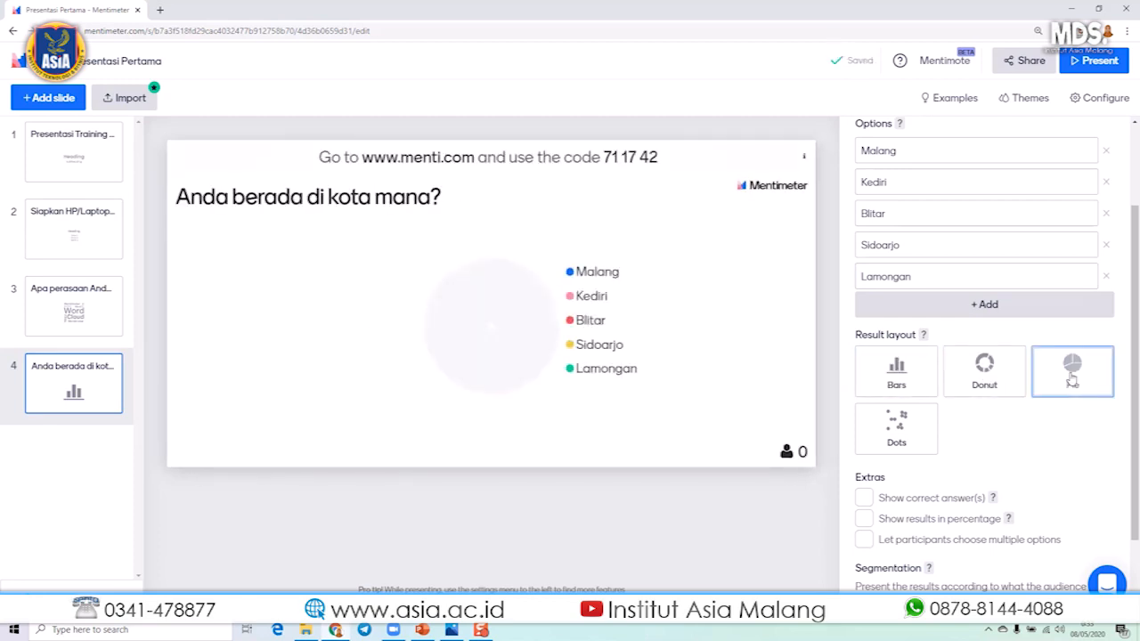
click(896, 437)
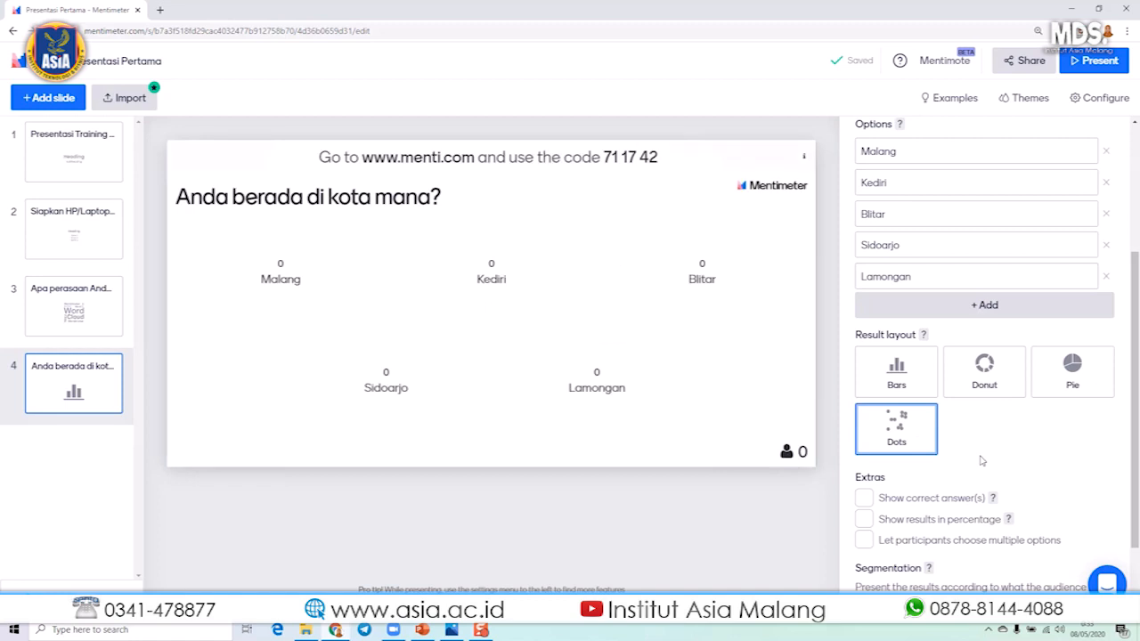
scroll(981, 460, down, 2)
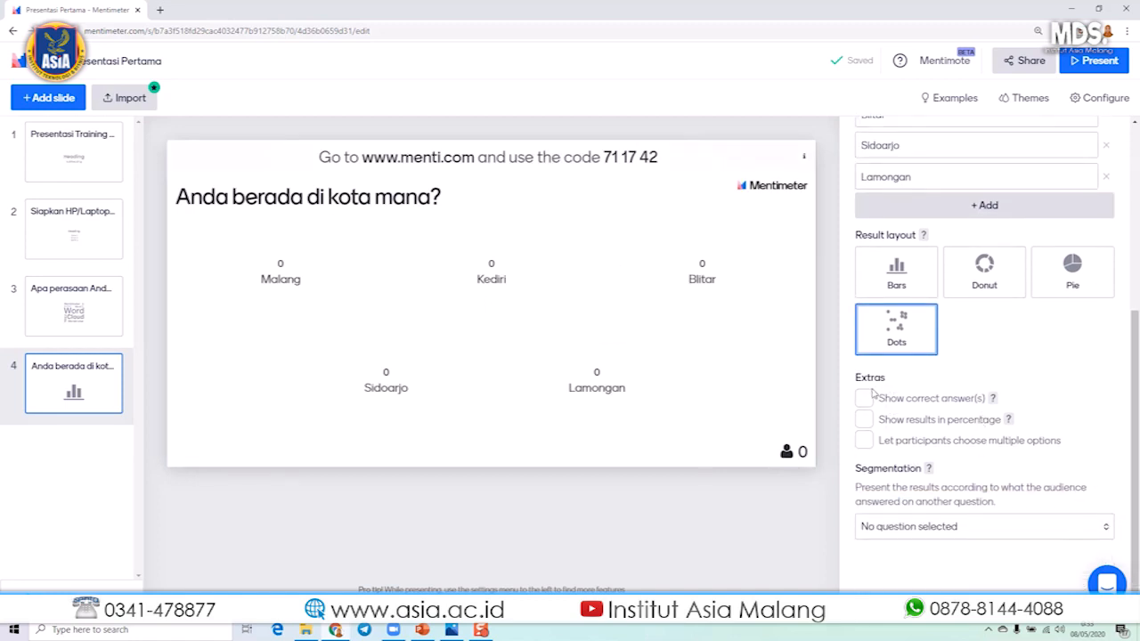
- Toggle percentage results on and off, allow multiple choices, and cap each participant at 3
click(865, 422)
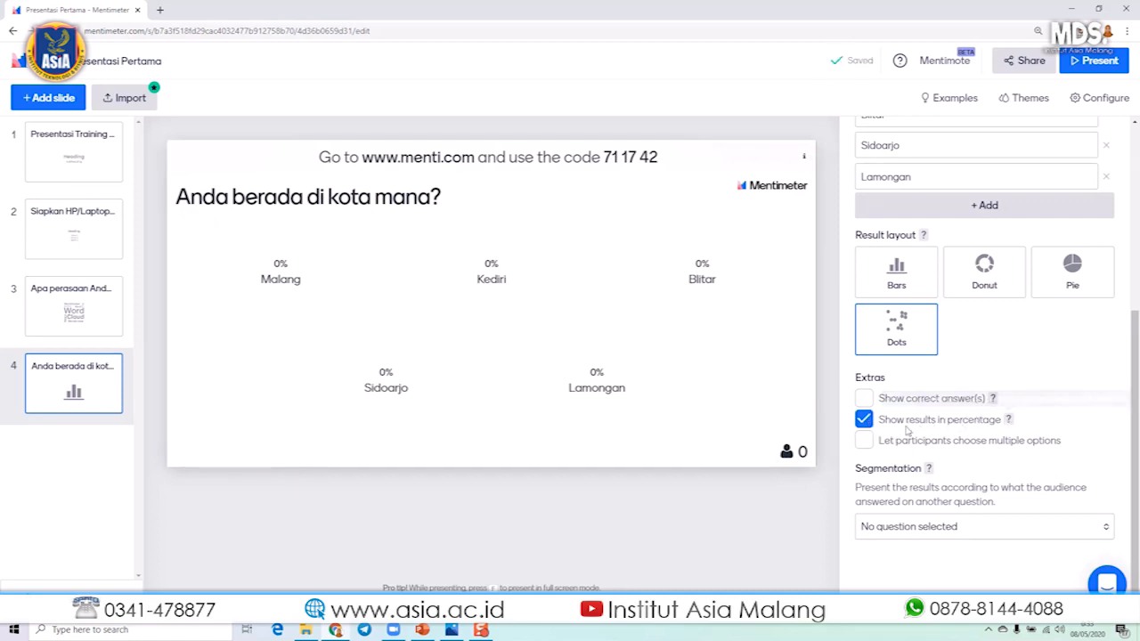
click(863, 419)
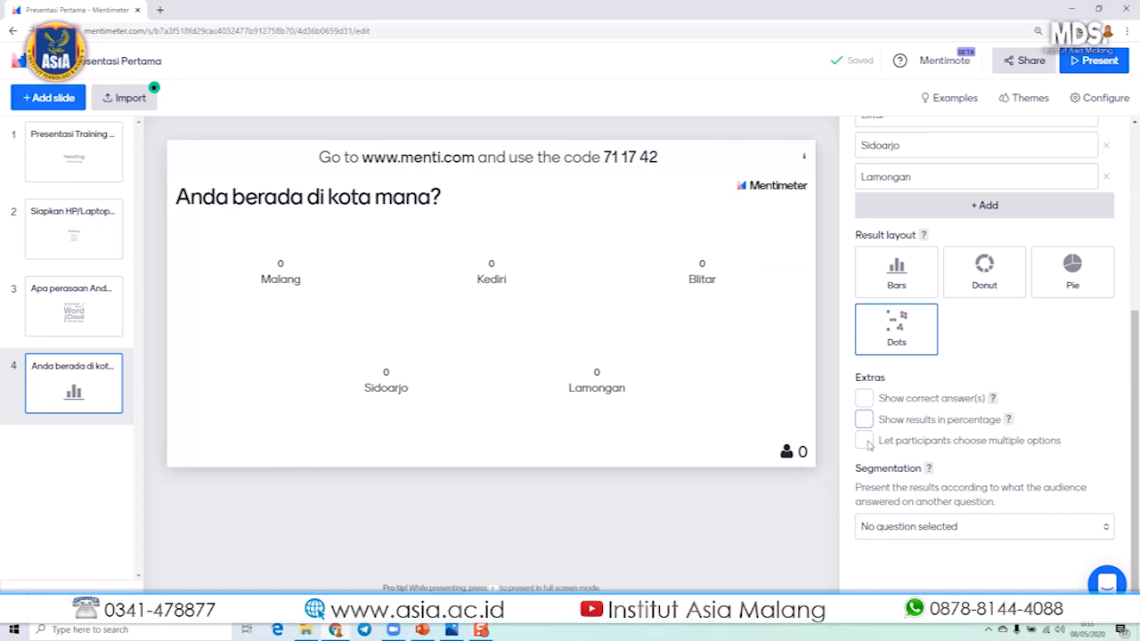
click(866, 442)
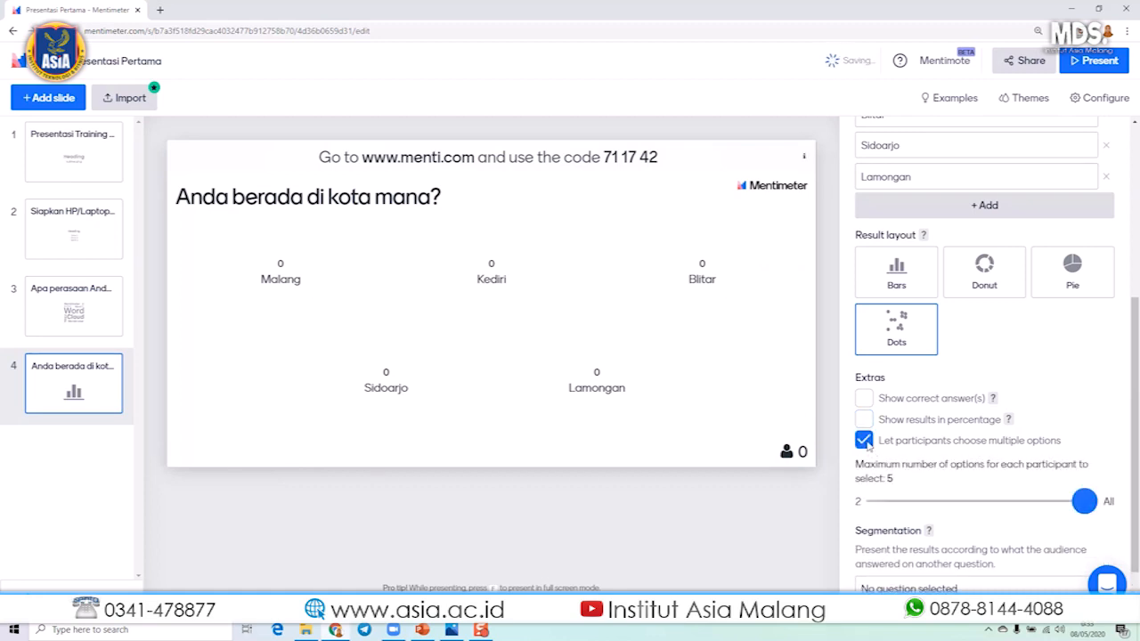
mouse_move(1084, 502)
mouse_down()
mouse_move(1015, 504)
mouse_move(1085, 503)
mouse_up()
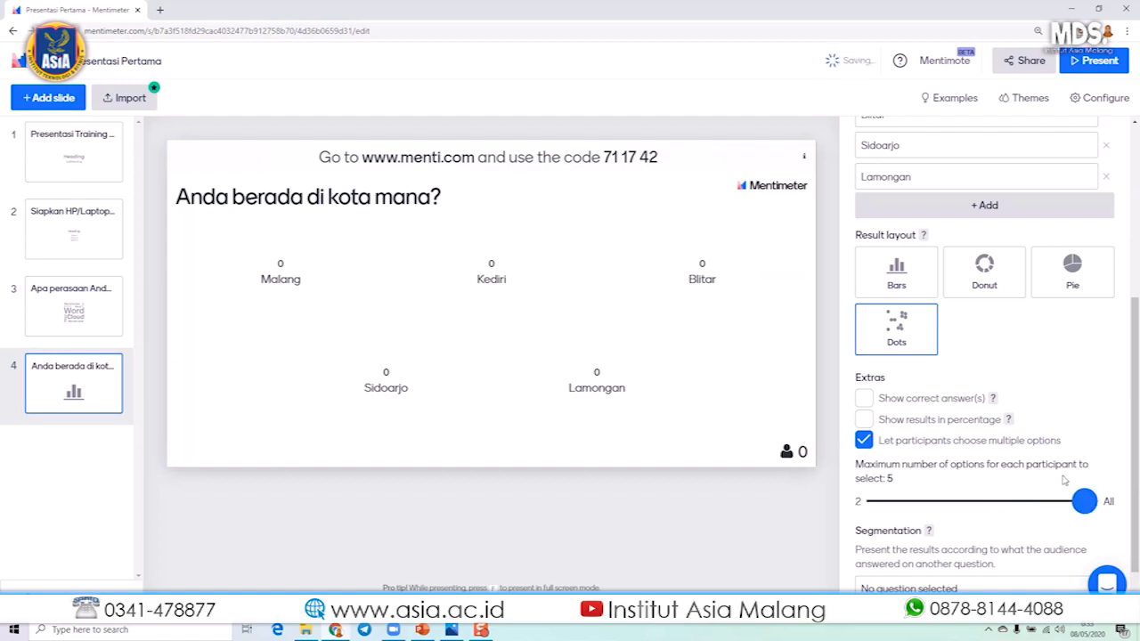
scroll(926, 236, up, 2)
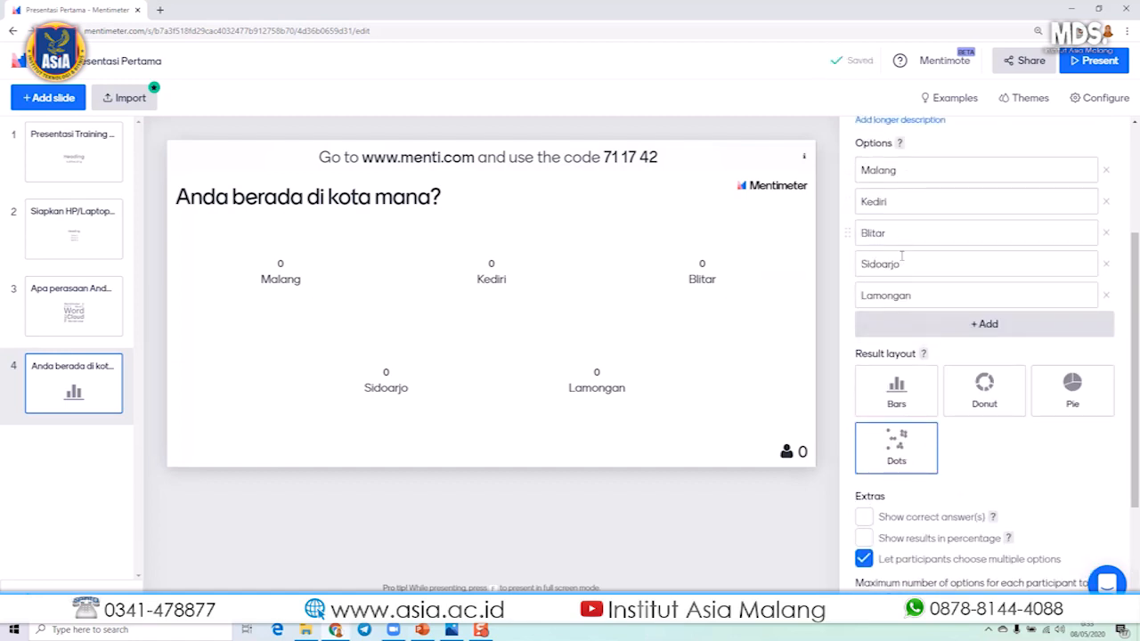
scroll(923, 305, down, 3)
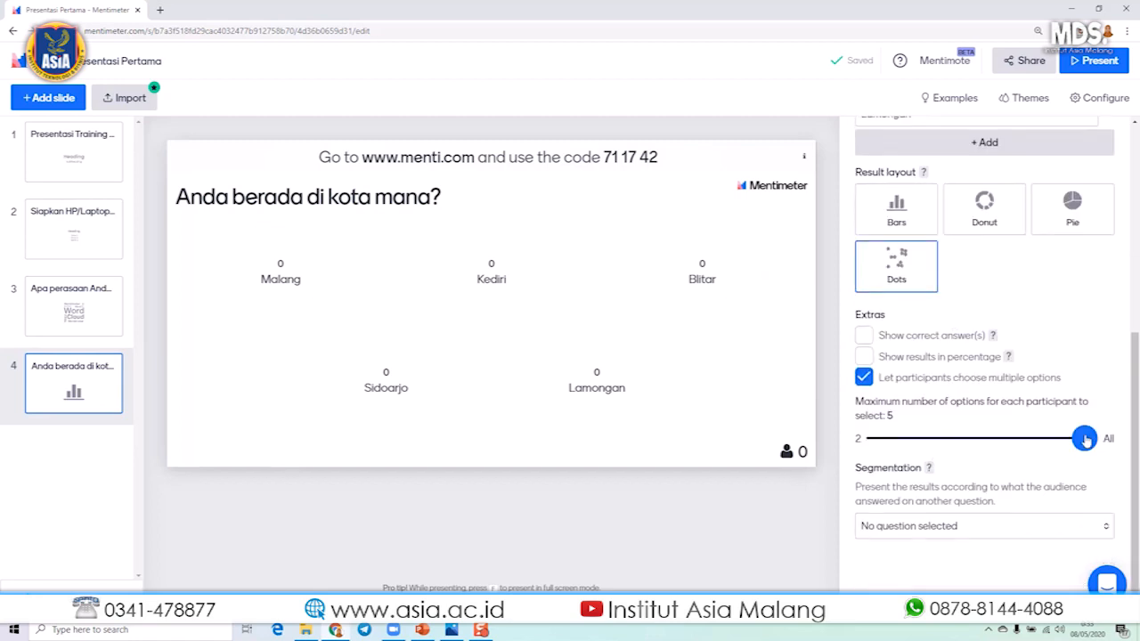
drag(1084, 438, 969, 443)
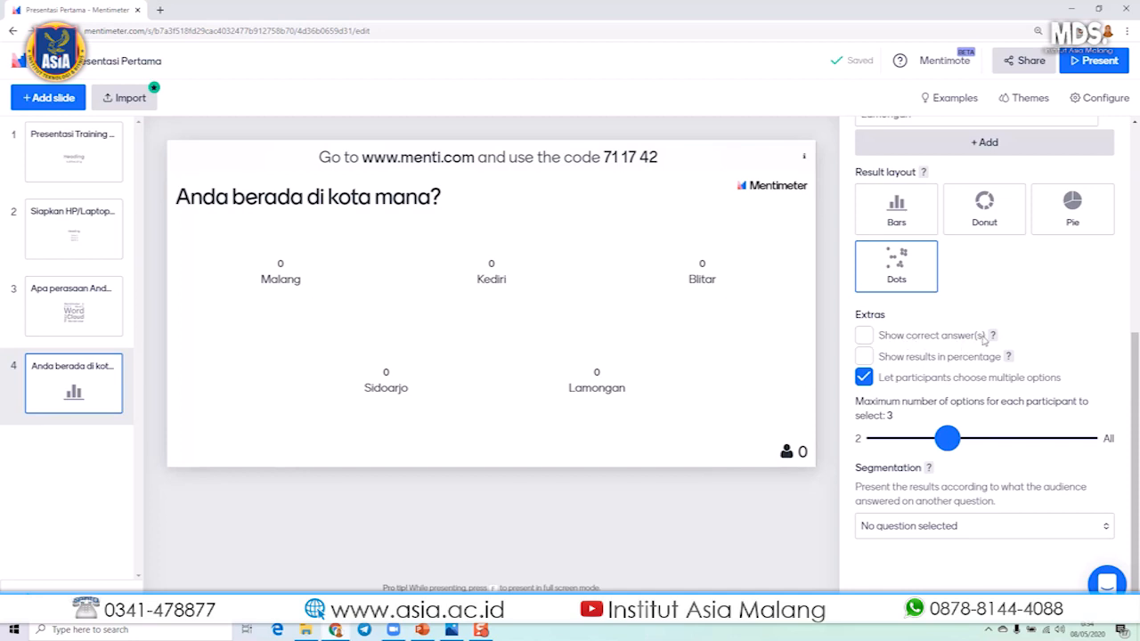
scroll(991, 357, up, 3)
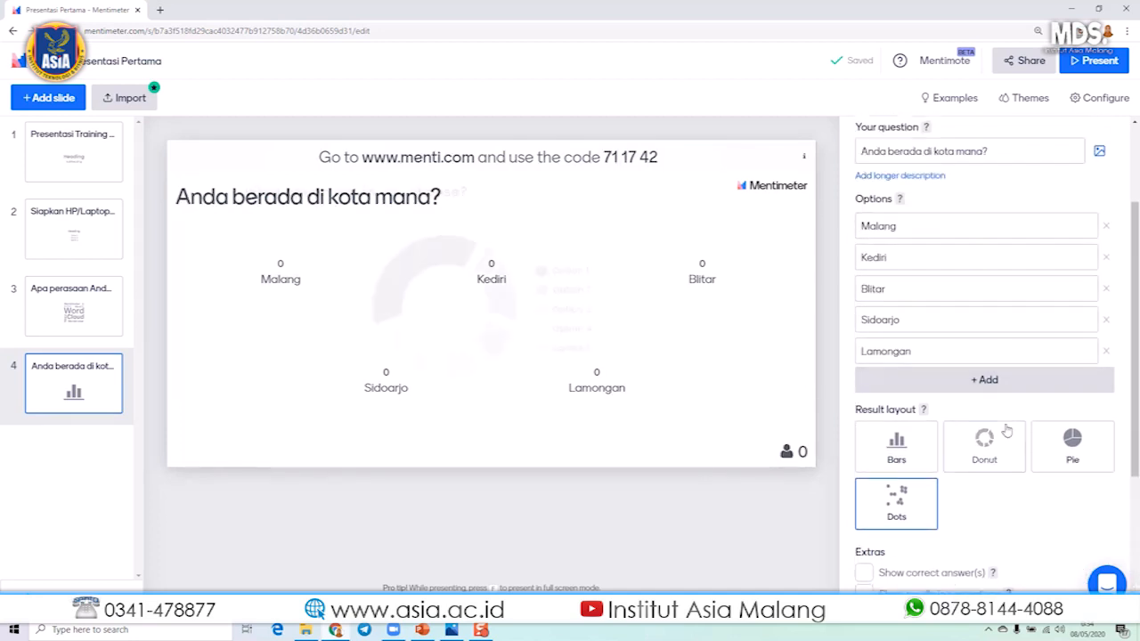
scroll(1005, 446, down, 2)
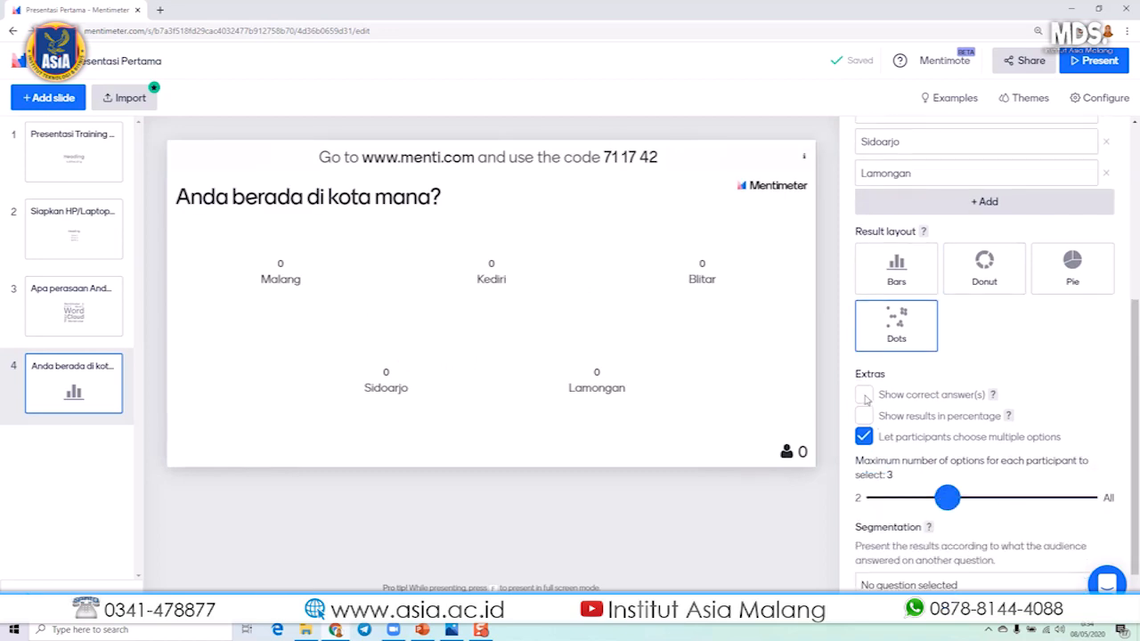
- Try marking Malang and Sidoarjo as correct answers, then unmark them and turn correct answers off
click(864, 395)
scroll(935, 389, up, 2)
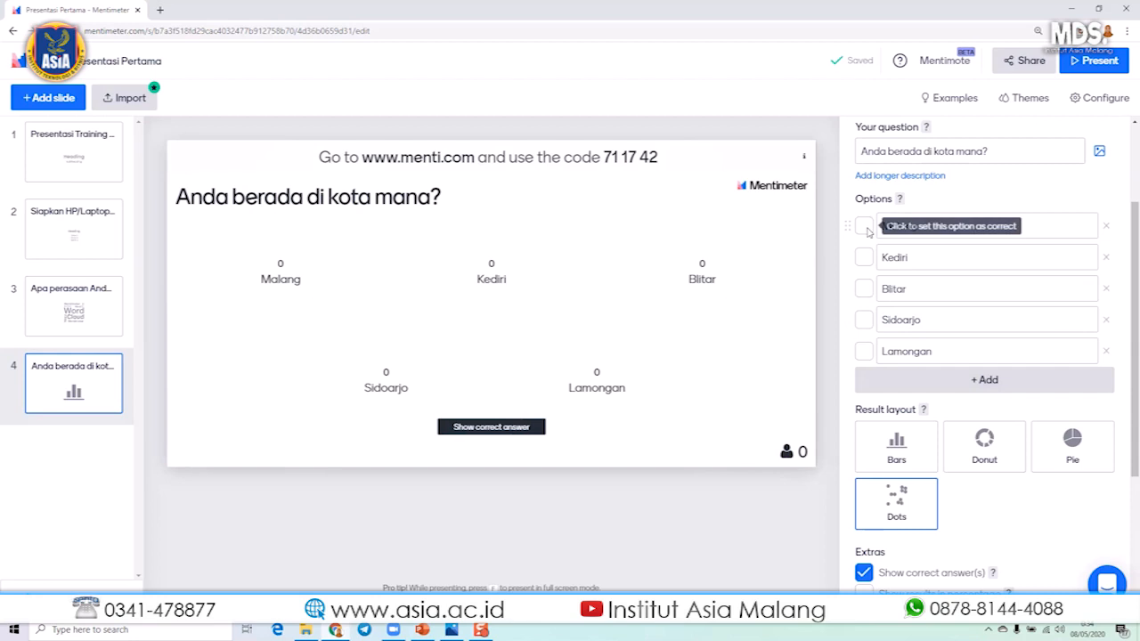
click(864, 227)
click(864, 319)
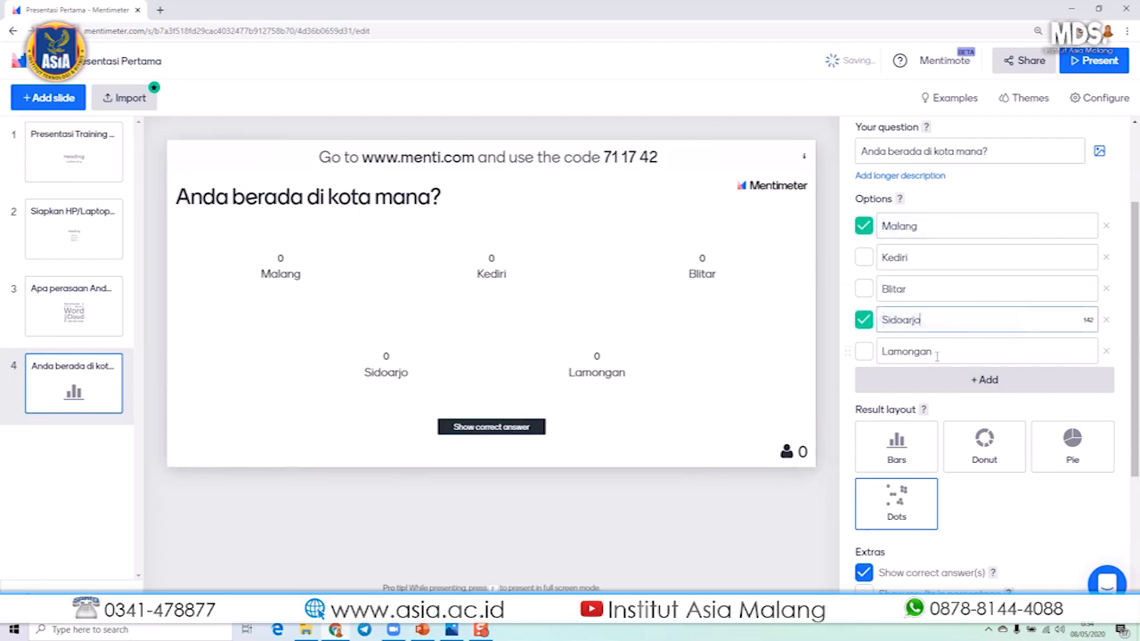
click(864, 320)
click(864, 226)
scroll(898, 390, down, 1)
scroll(898, 389, down, 1)
click(864, 450)
- Keep multiple choices allowed and set the maximum choices per participant to 3
scroll(908, 428, down, 2)
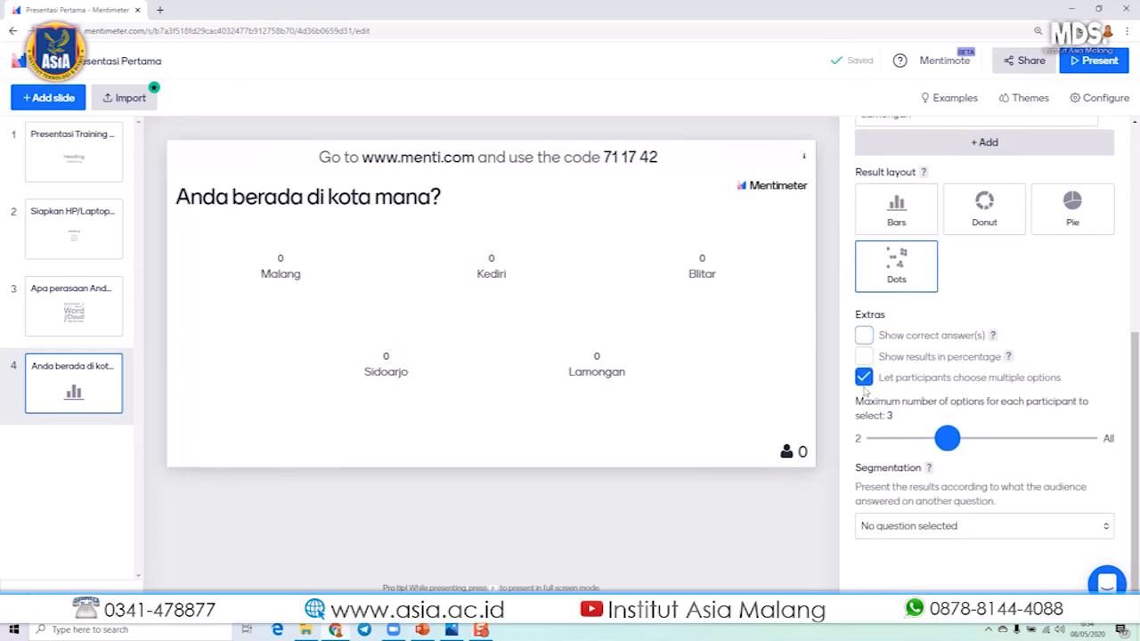
click(864, 378)
click(864, 435)
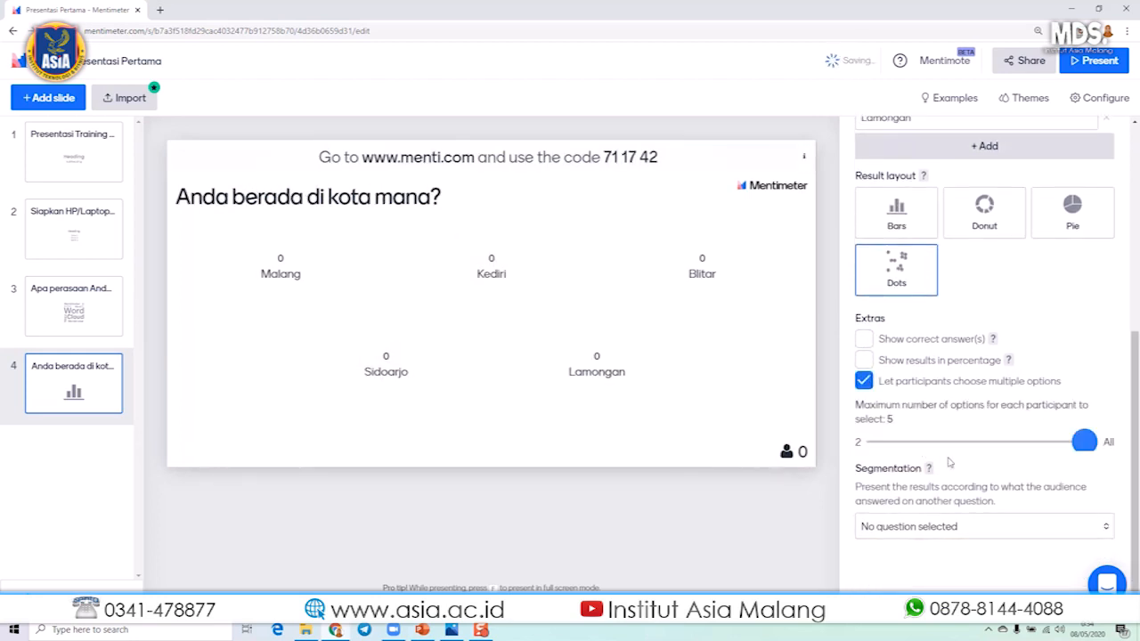
drag(1063, 437, 925, 448)
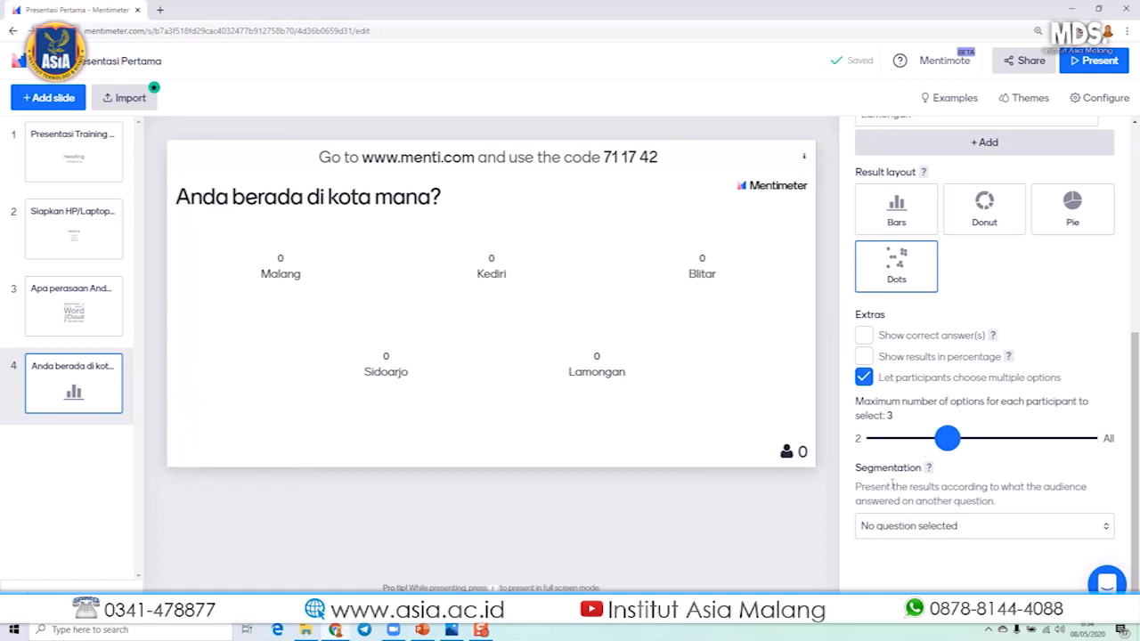
click(958, 528)
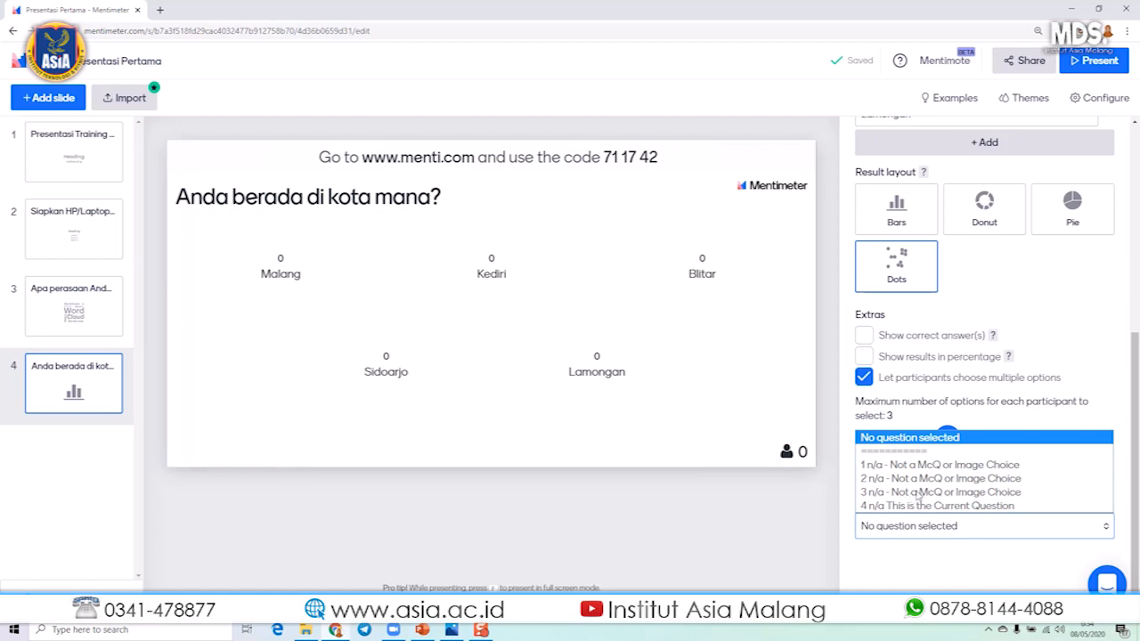
click(925, 569)
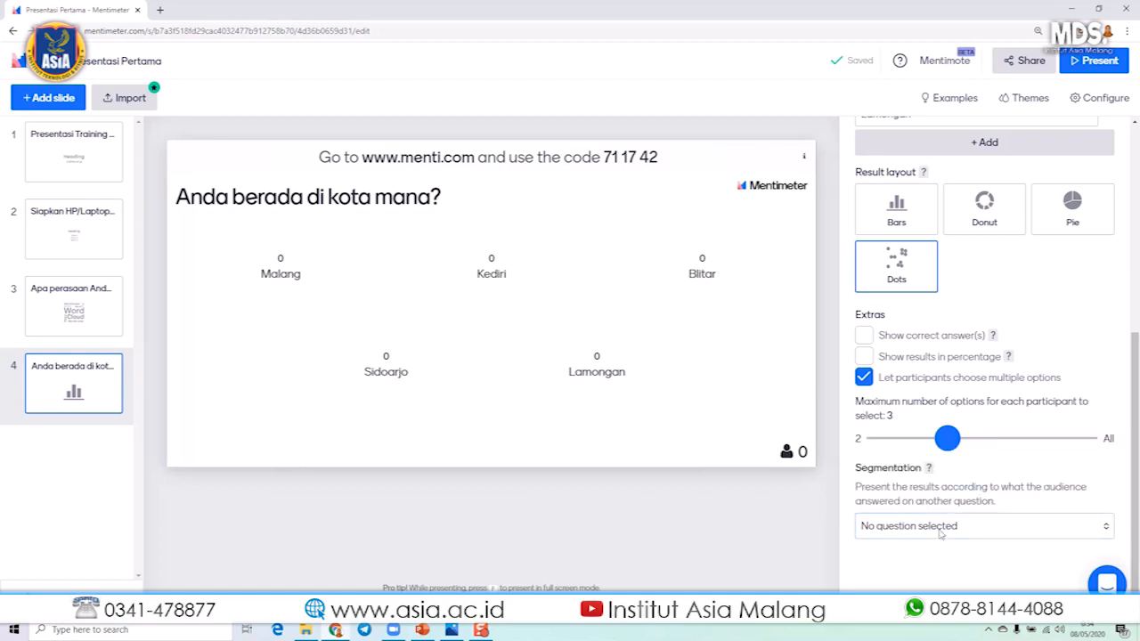
scroll(939, 481, up, 3)
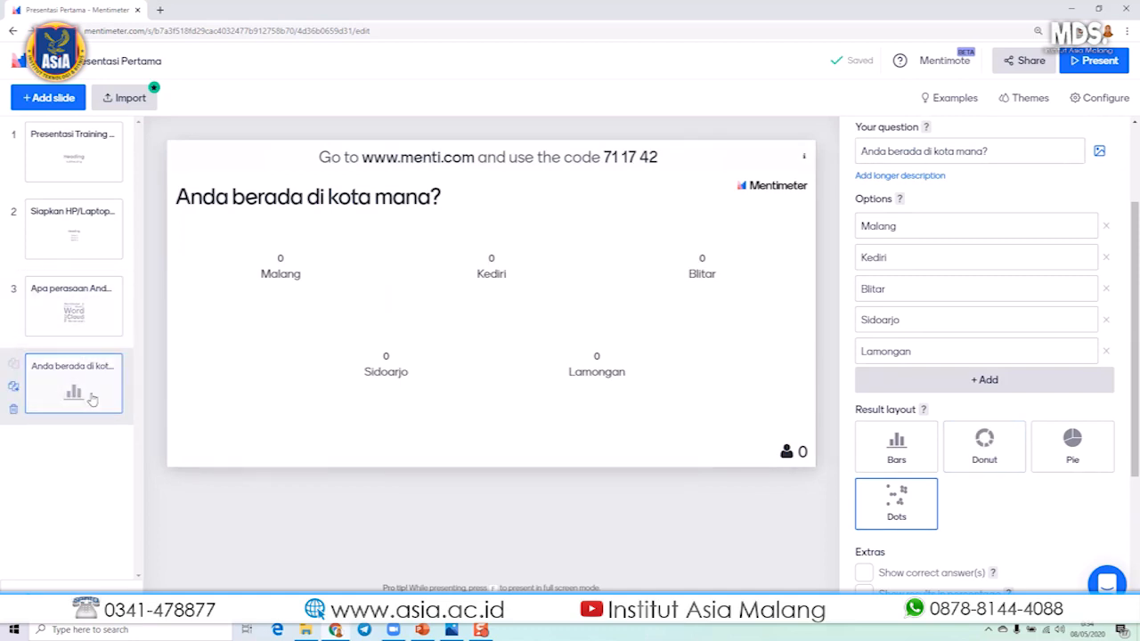
- Add a blank fifth slide and scroll the question types down to the maximum-questions notice
click(66, 104)
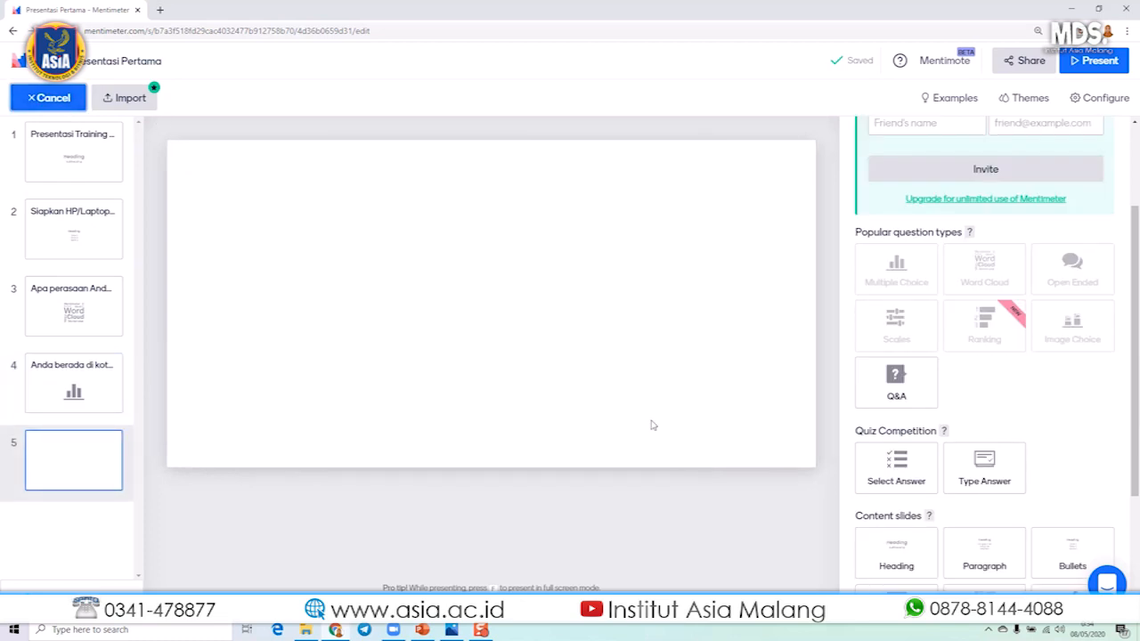
scroll(1006, 267, down, 2)
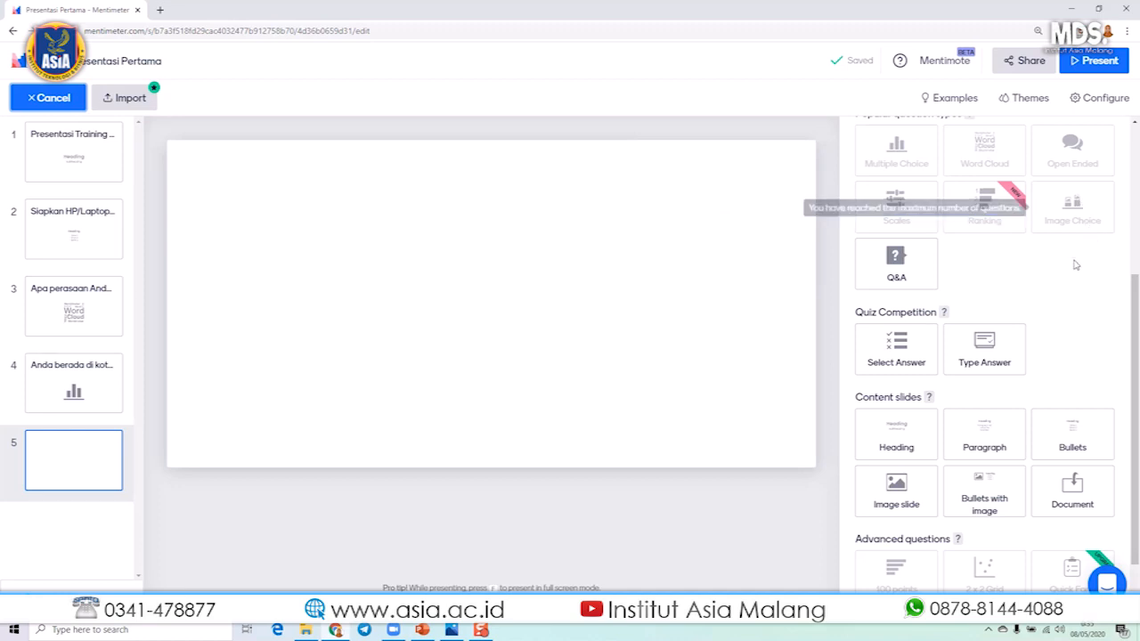
scroll(1049, 297, down, 1)
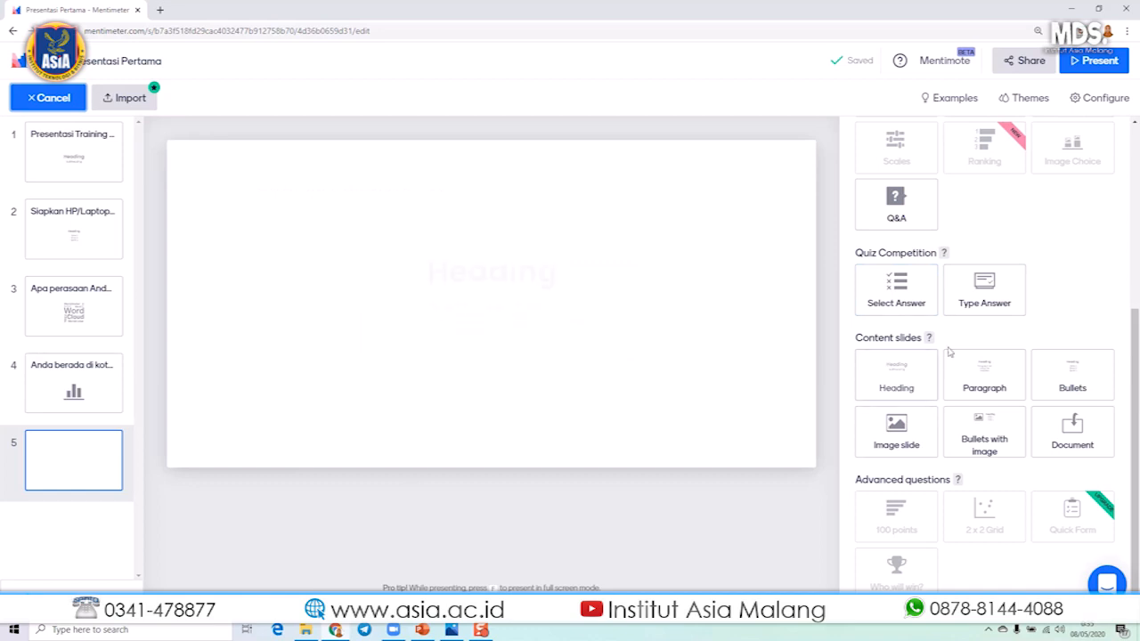
scroll(970, 303, down, 1)
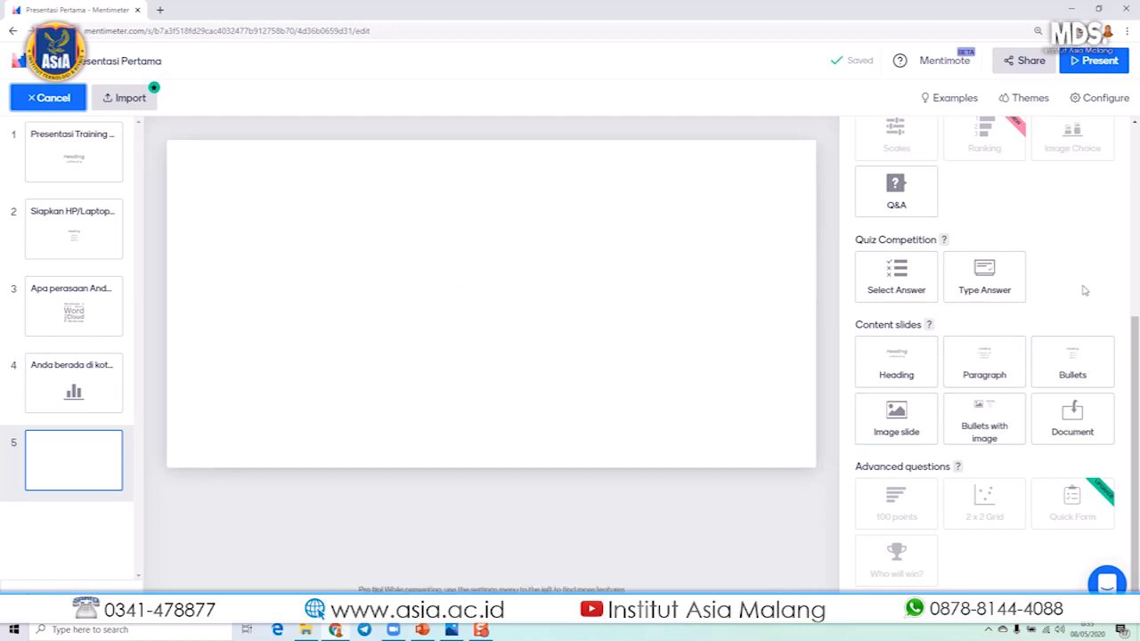
drag(1136, 330, 1136, 136)
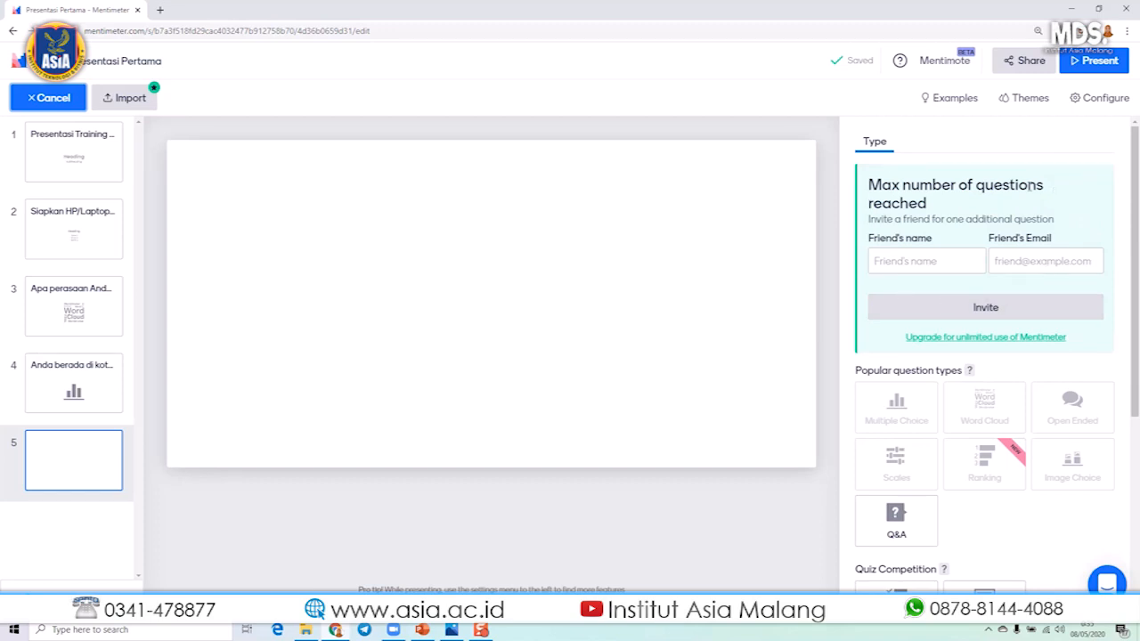
- Enter a friend's name and e-mail address and send the invite to unlock another question
click(937, 263)
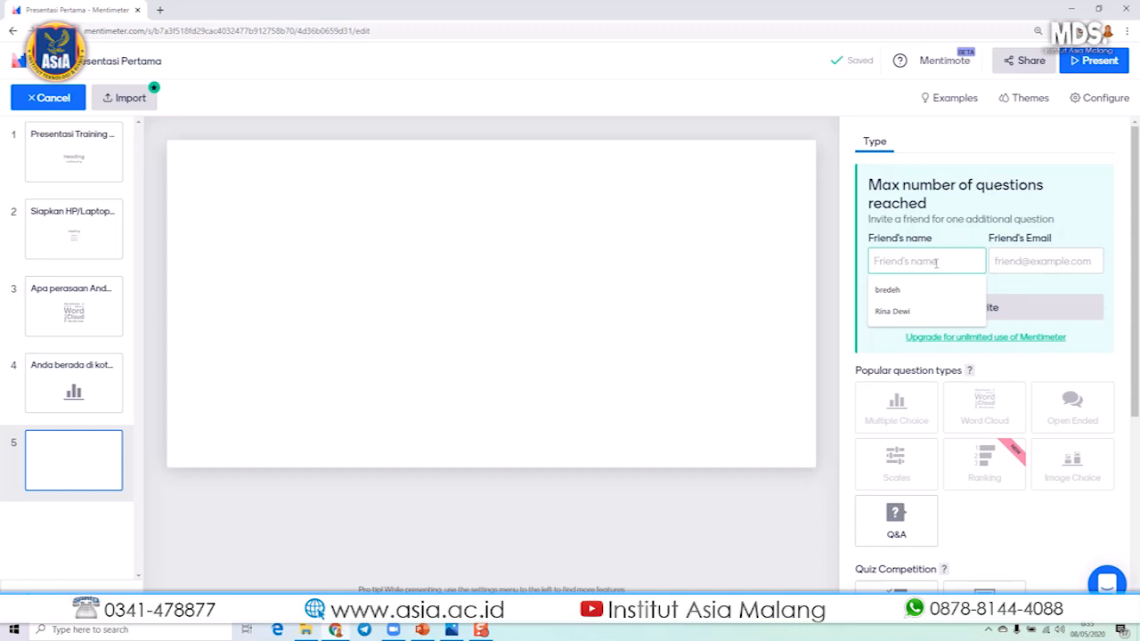
text(Sony)
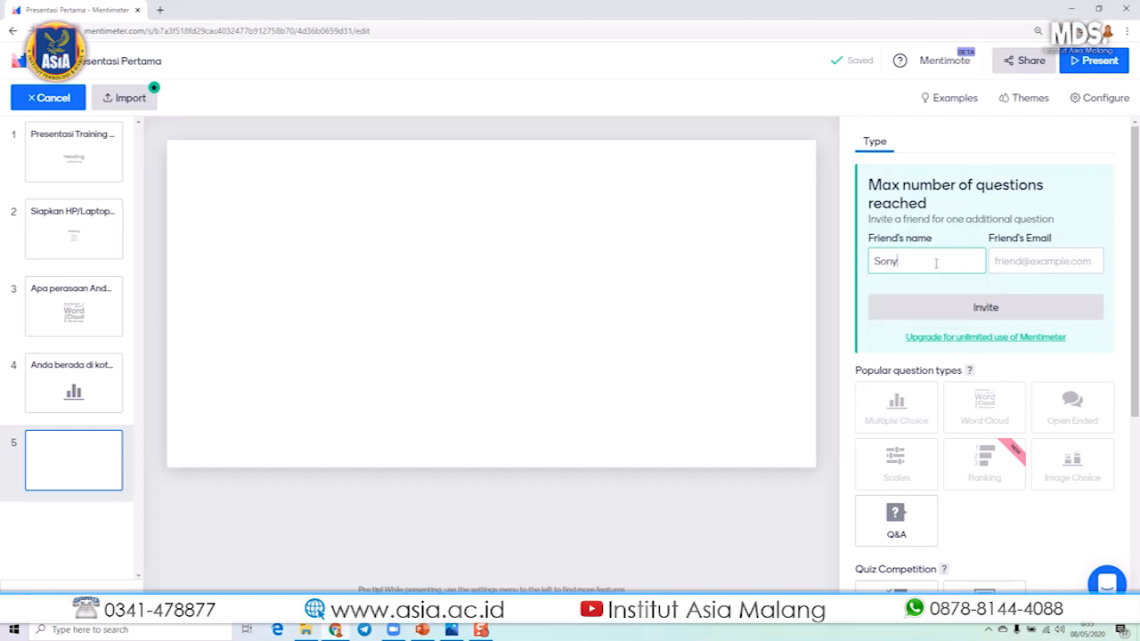
click(992, 260)
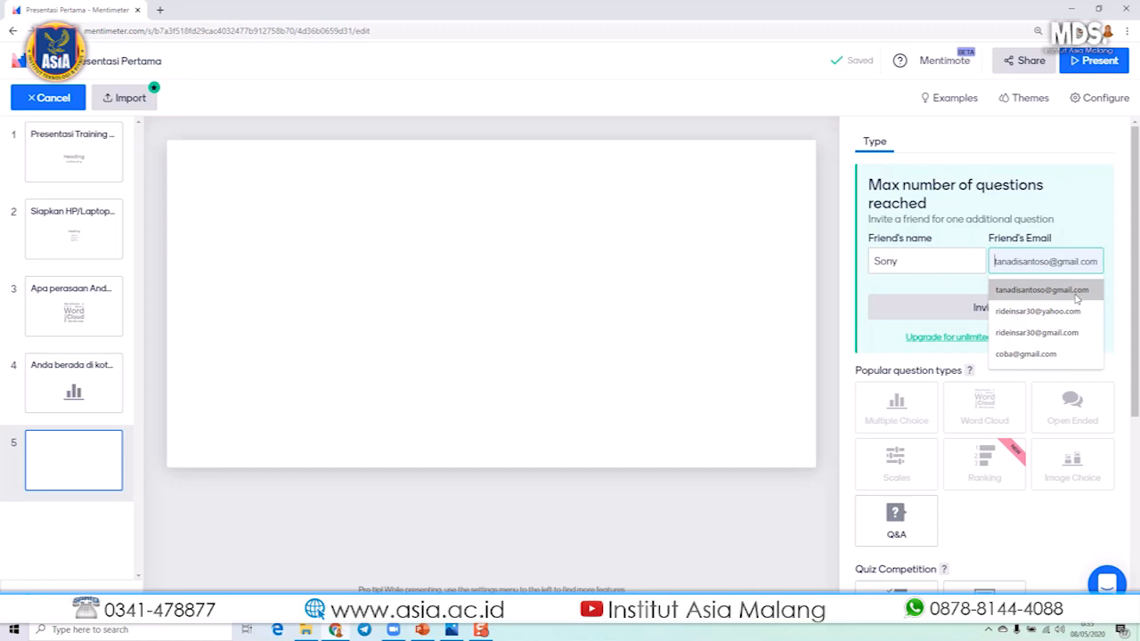
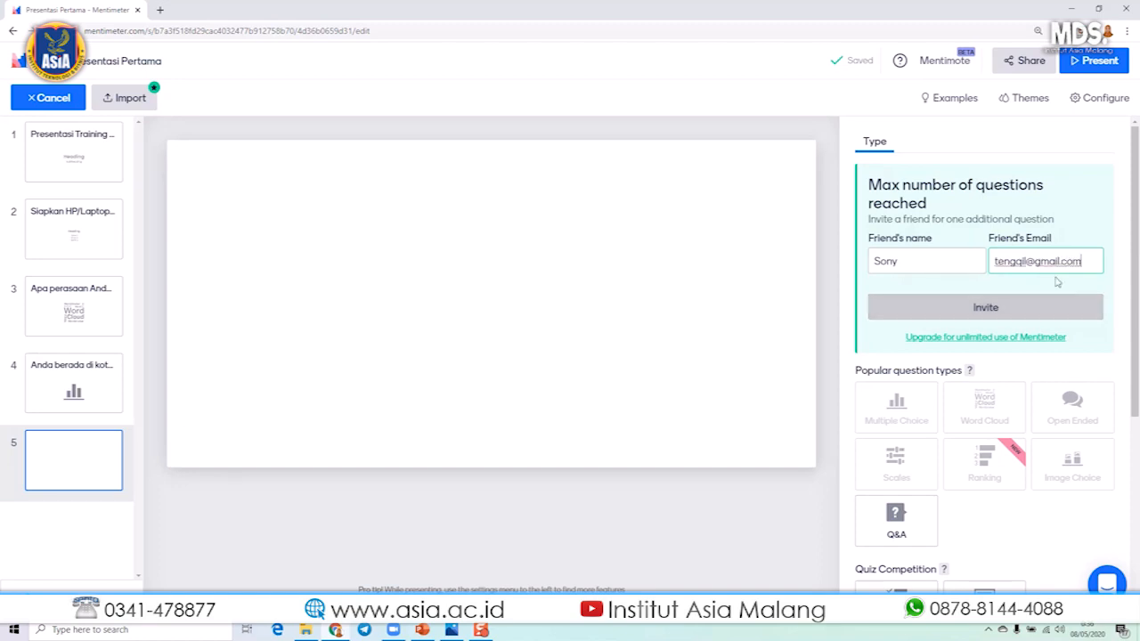
click(988, 306)
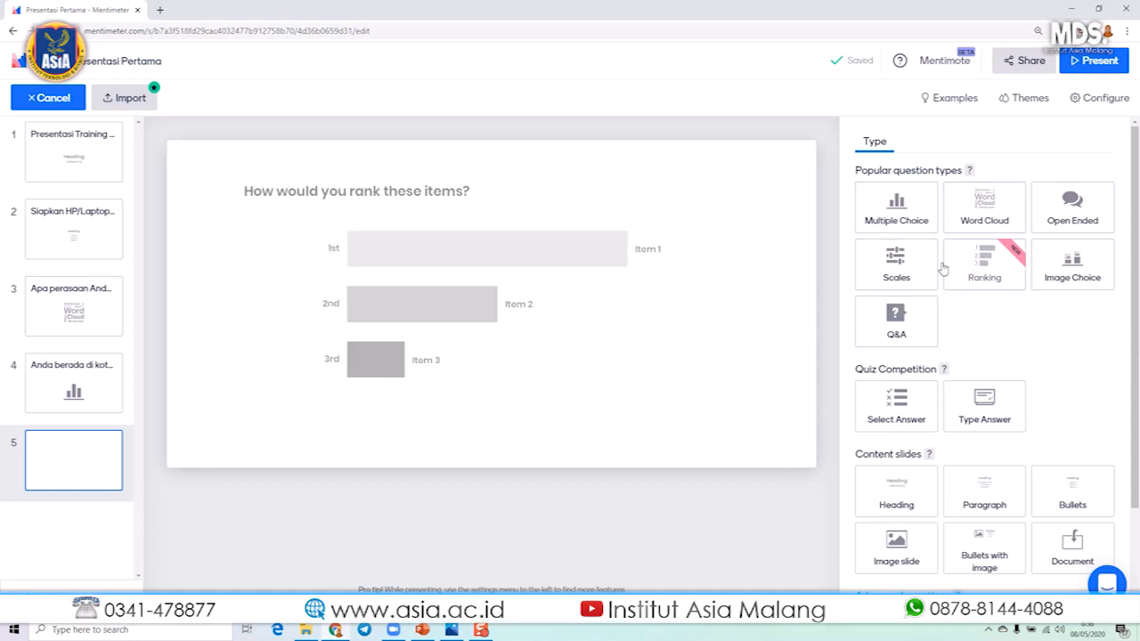
- Make slide 5 a Multiple Choice poll asking 'Apakah anda sekarang lebih sibuk ?'
click(915, 214)
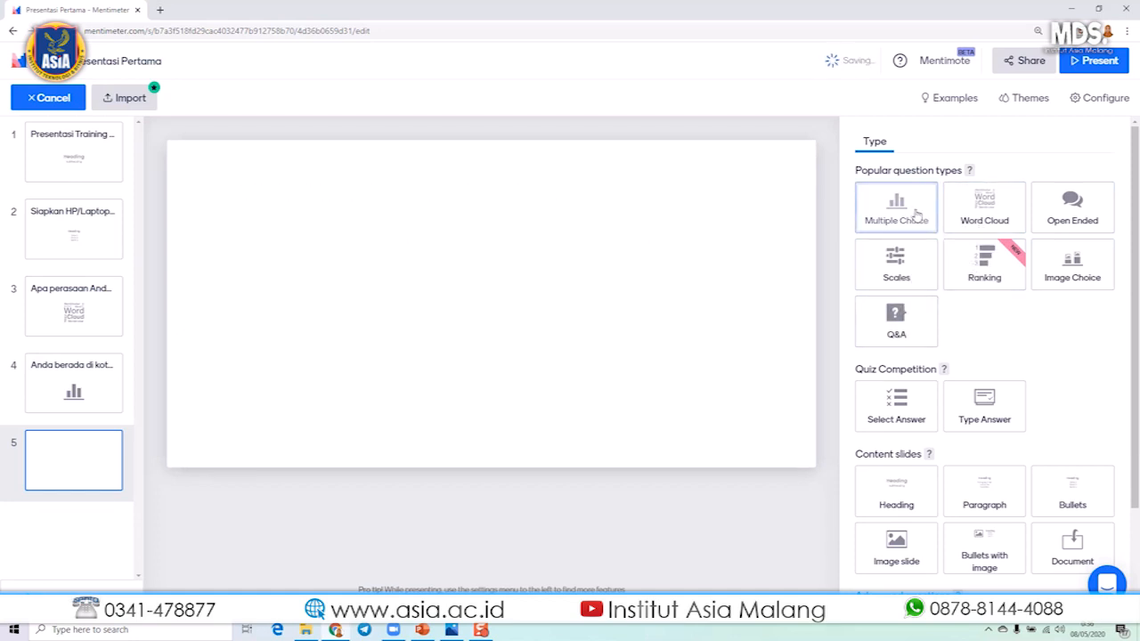
click(933, 195)
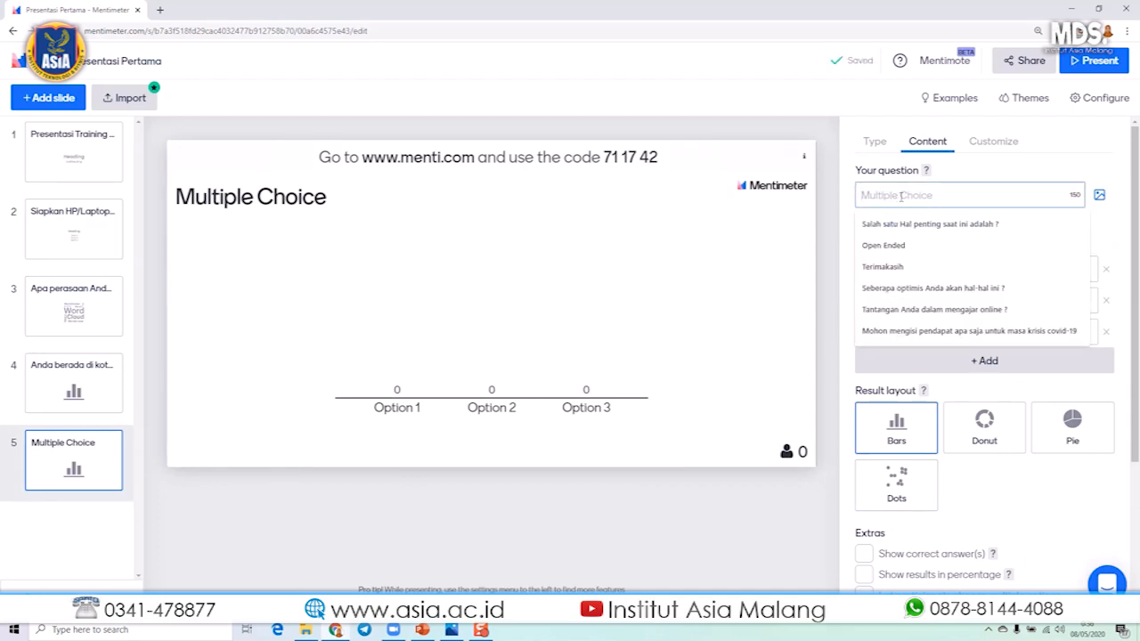
text(Ay)
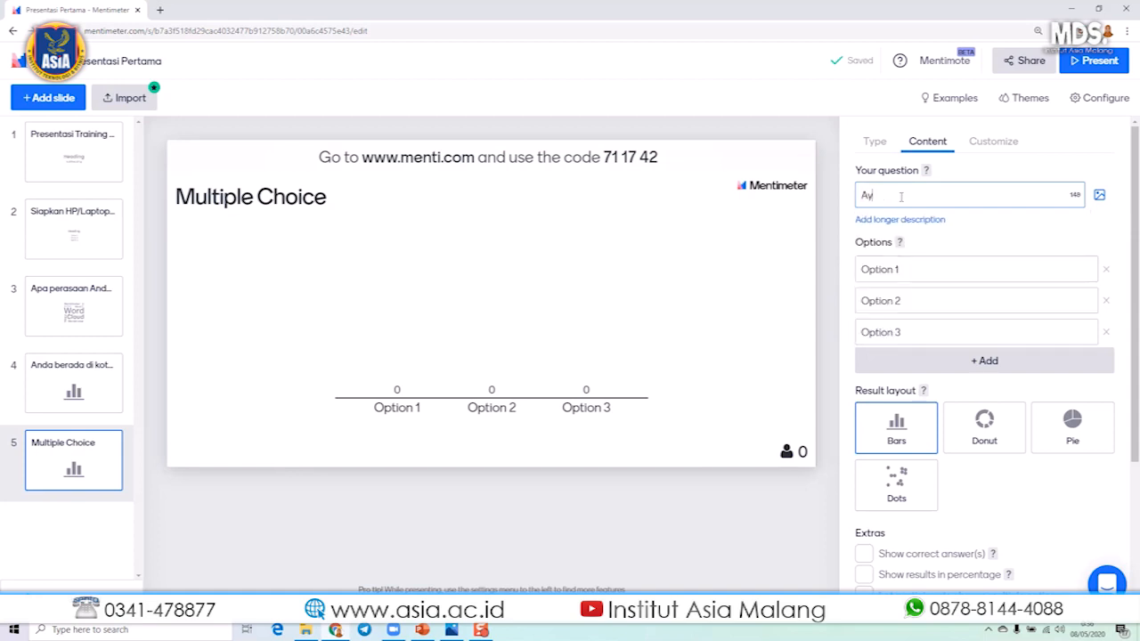
key(BackSpace)
text(ap)
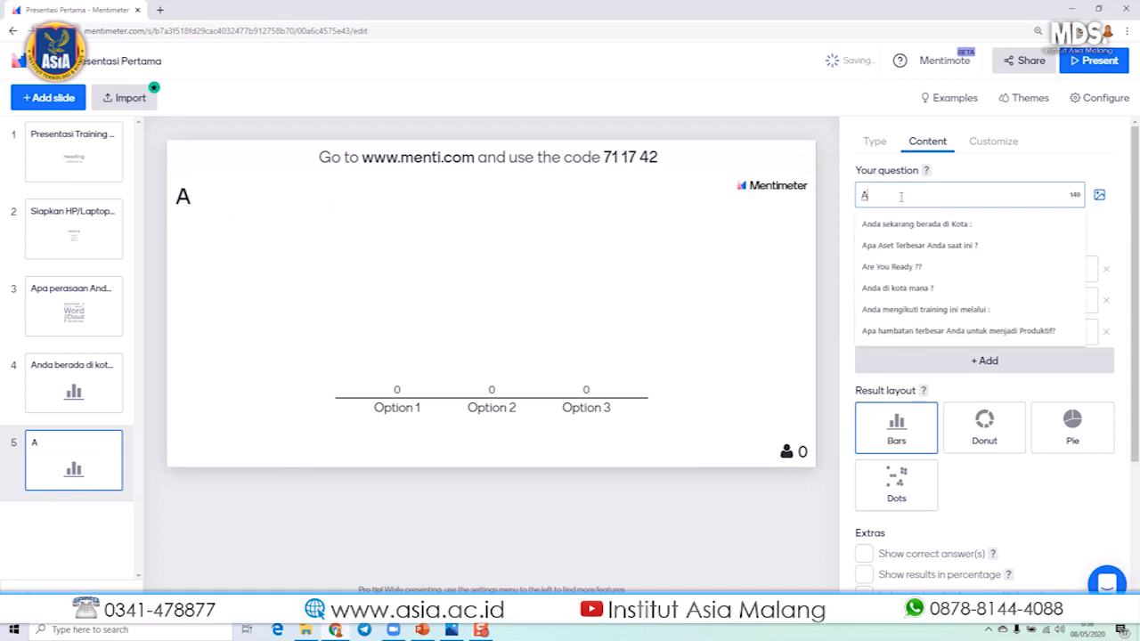
key(BackSpace)
key(BackSpace)
text(pakah)
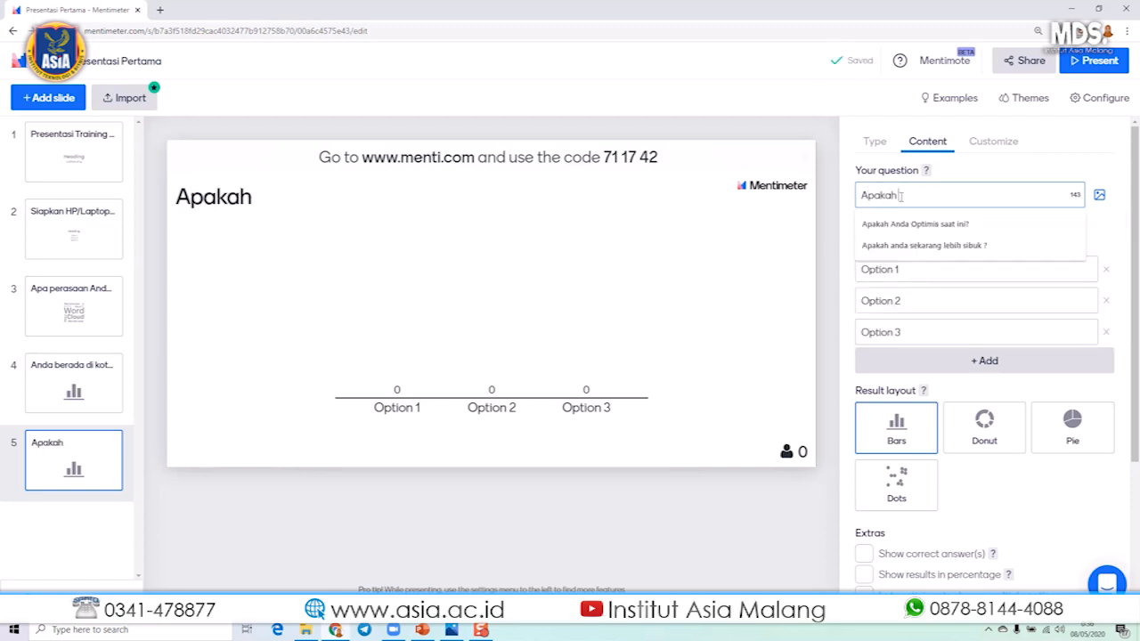
click(931, 245)
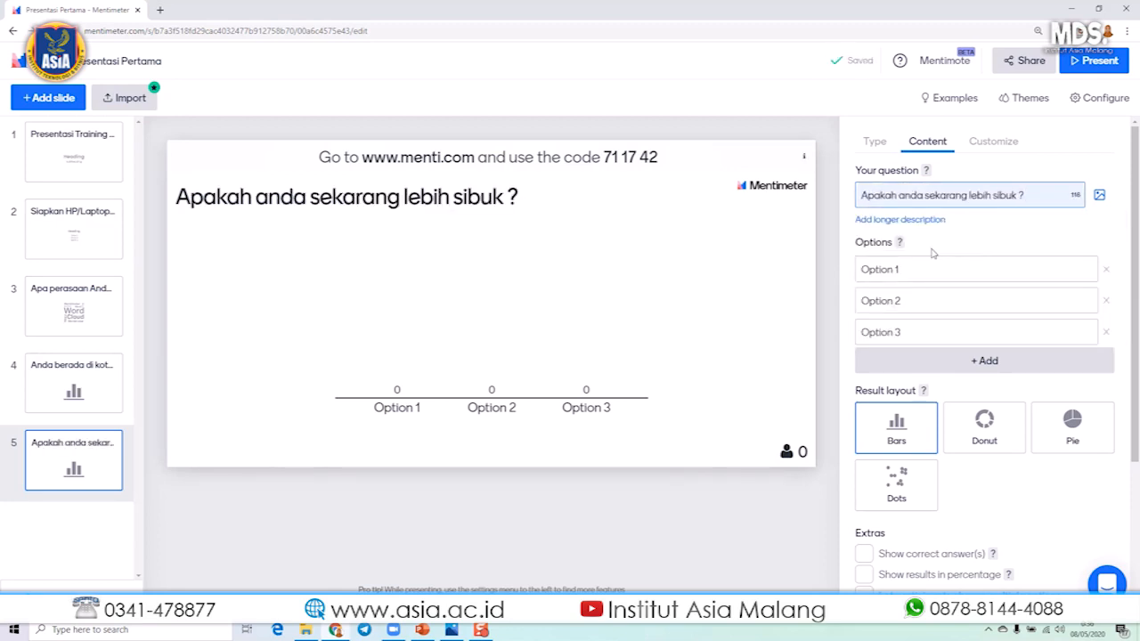
- Fill in the options Sangat Sibuk, Sibuk, Agak Sibuk, Biasa and Tidak Sibuk
click(914, 274)
text(Sangat Sibuk)
click(906, 300)
text(Si)
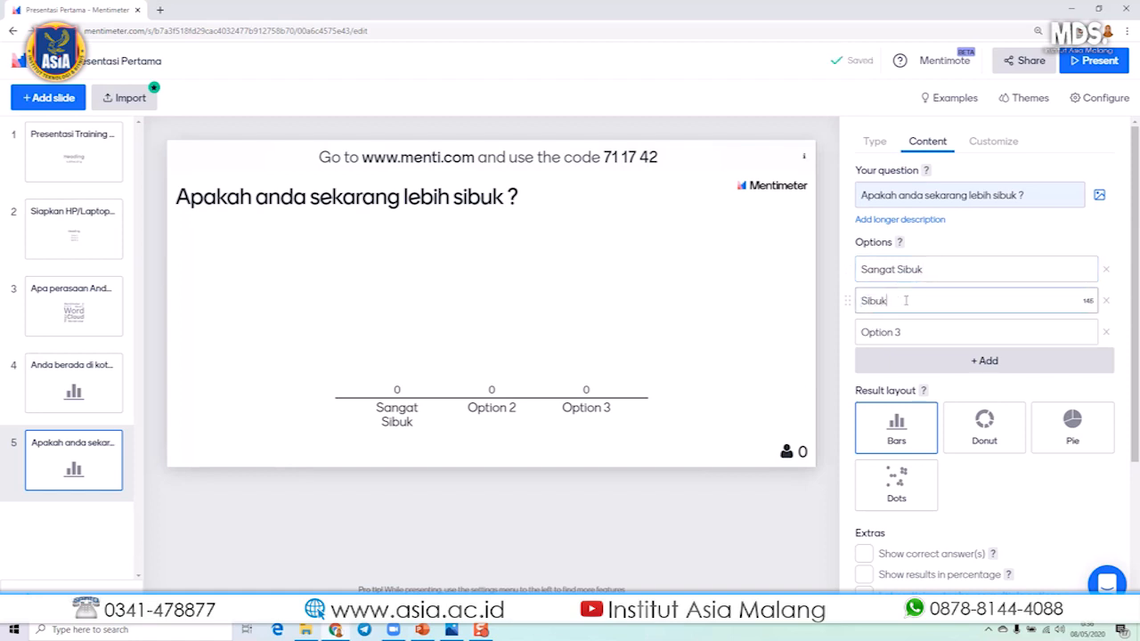
click(902, 331)
text(Agak)
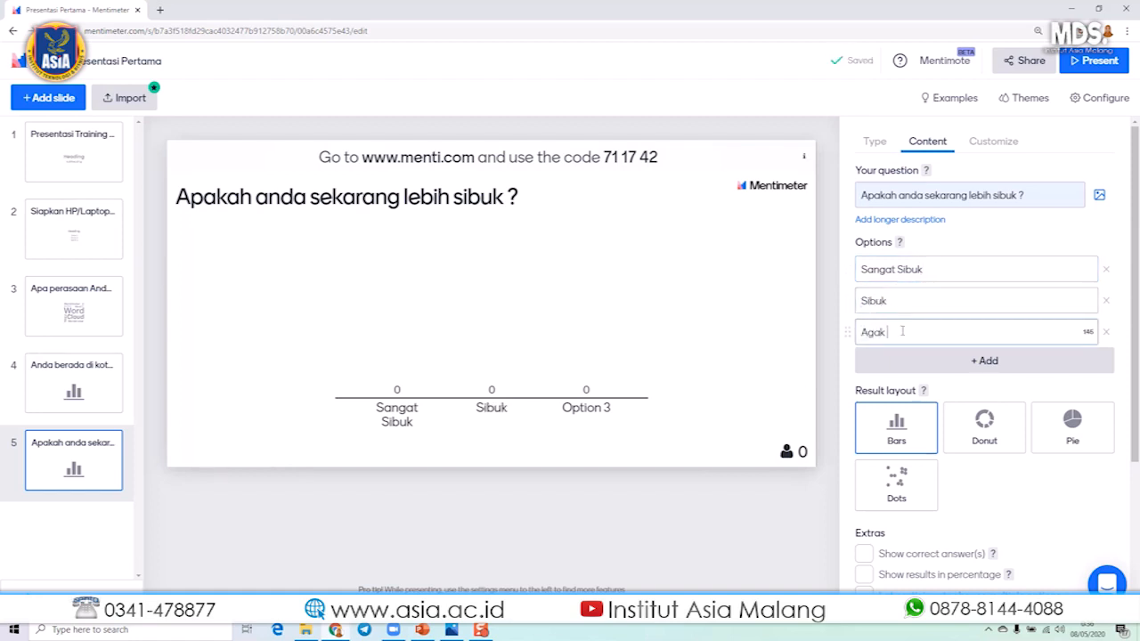
text( Sibuk)
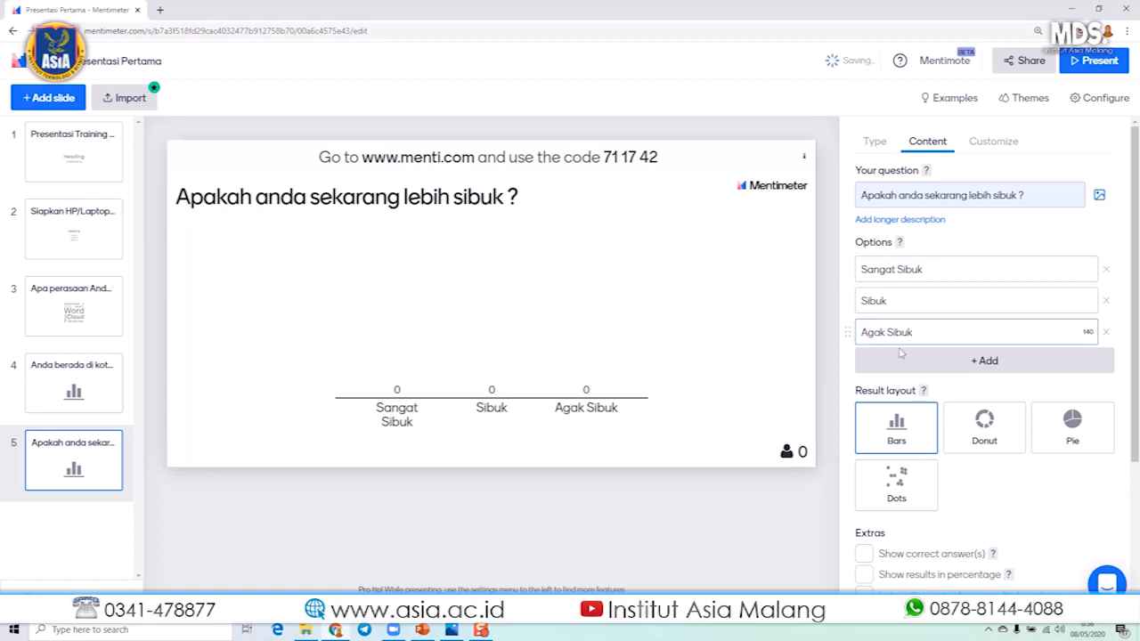
click(900, 360)
text(Biasa)
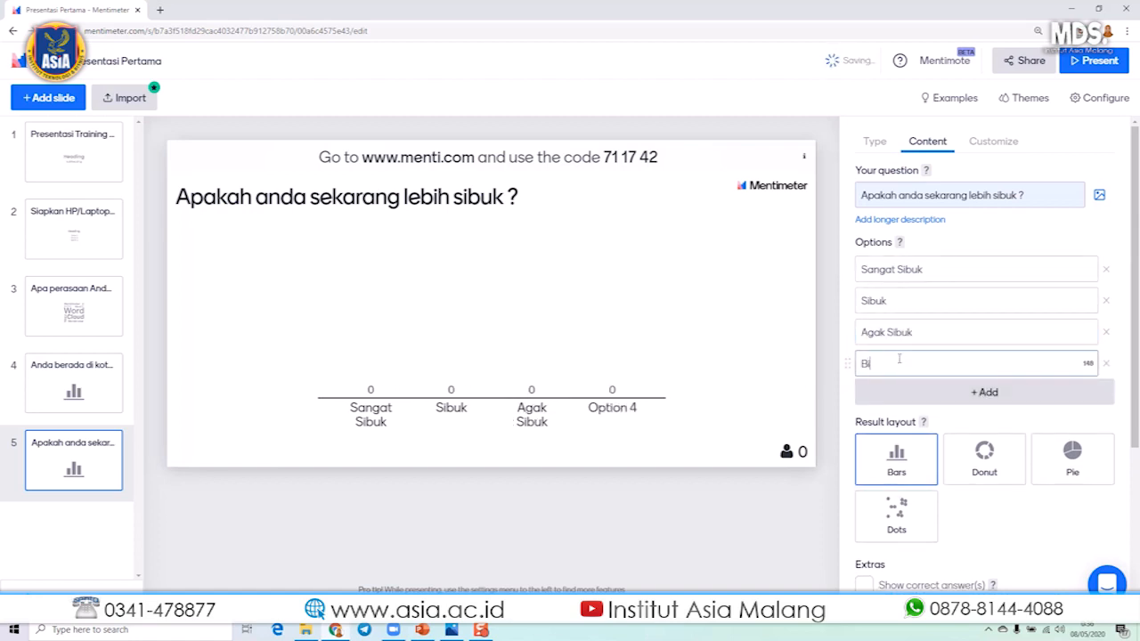
click(927, 390)
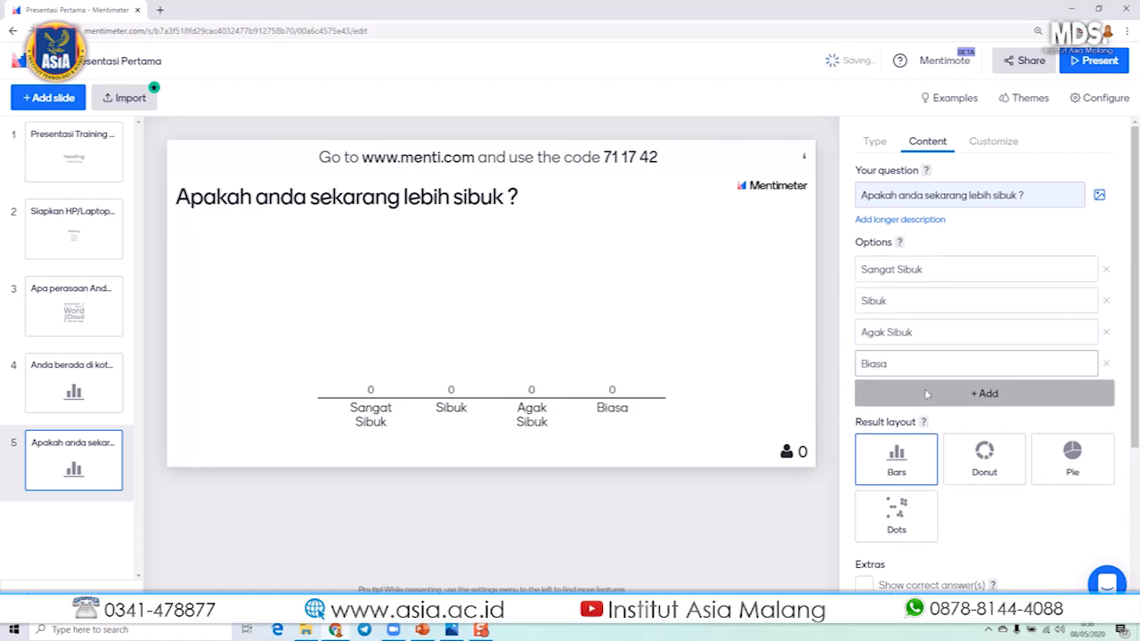
text(Tidak Sibuk)
scroll(926, 389, down, 1)
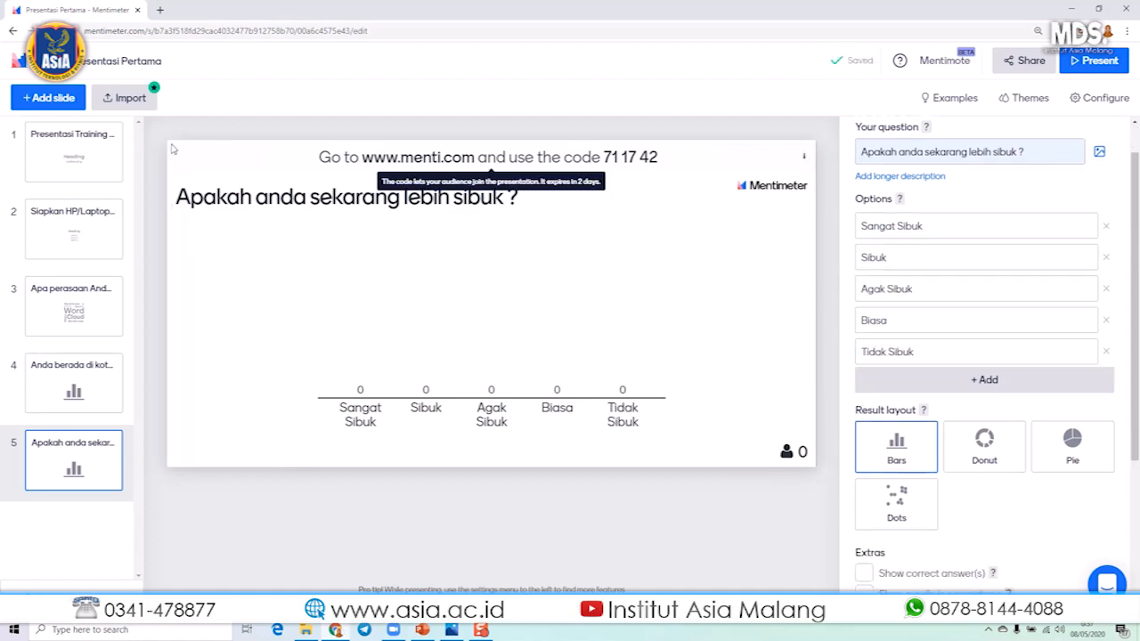
- Add slide 6 as a Q&A slide and begin typing 'Tuliskan p…' as its question
click(61, 100)
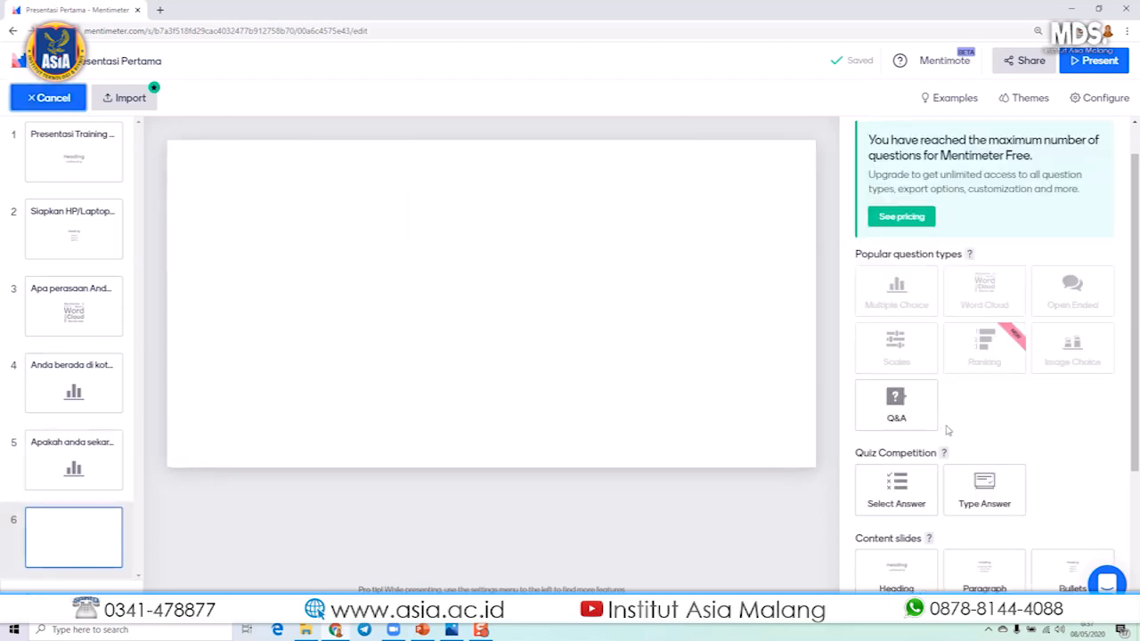
scroll(947, 428, down, 3)
click(895, 298)
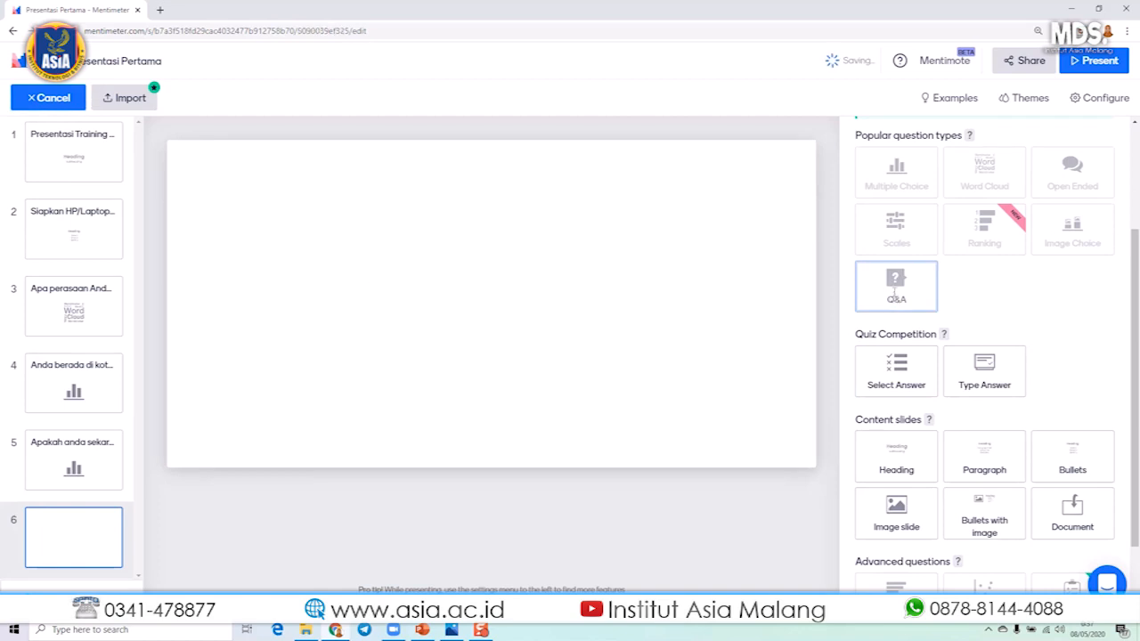
click(941, 195)
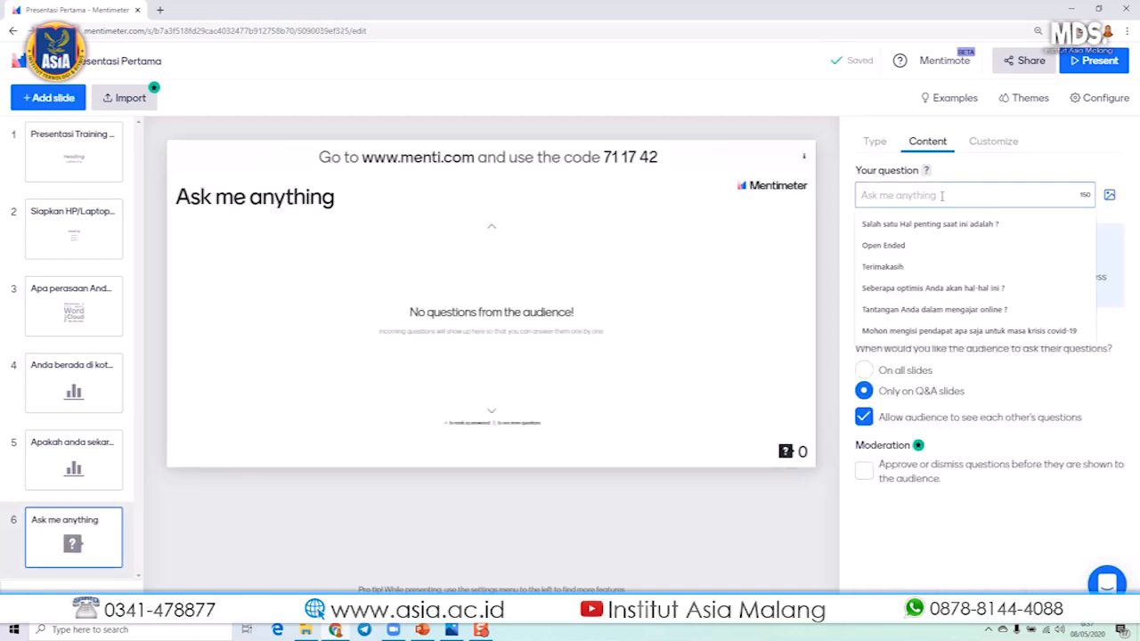
text(Tuliskan pertanyaan anda)
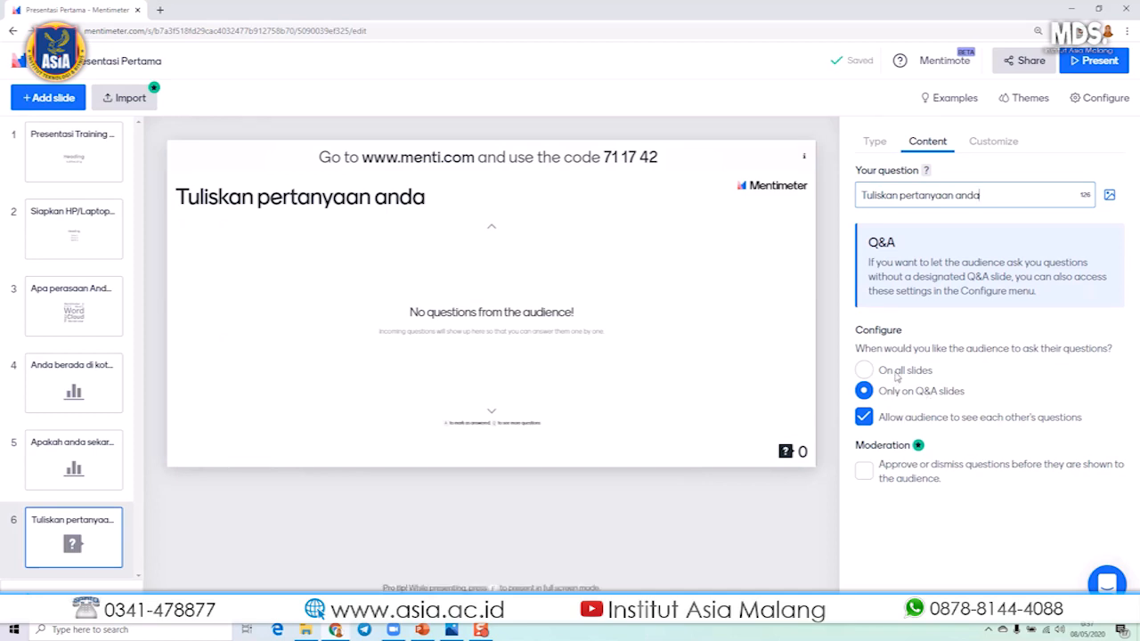
click(865, 374)
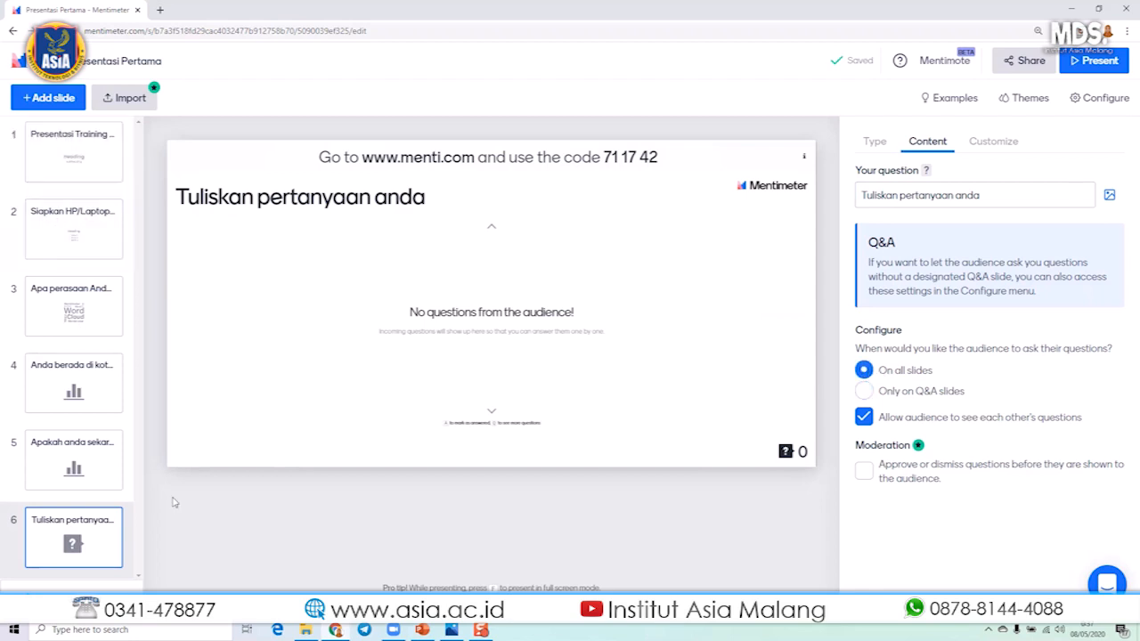
click(866, 393)
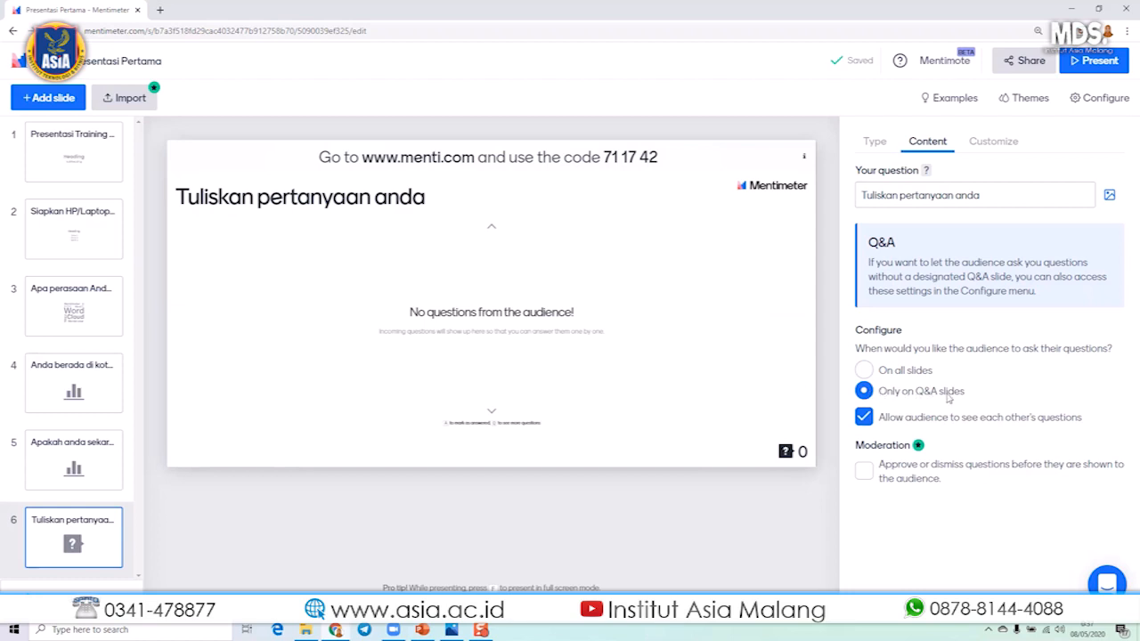
click(865, 425)
click(864, 419)
- Add a Select Answer quiz slide asking 'Kampus Institut Asia berada di Kota mana?'
click(66, 101)
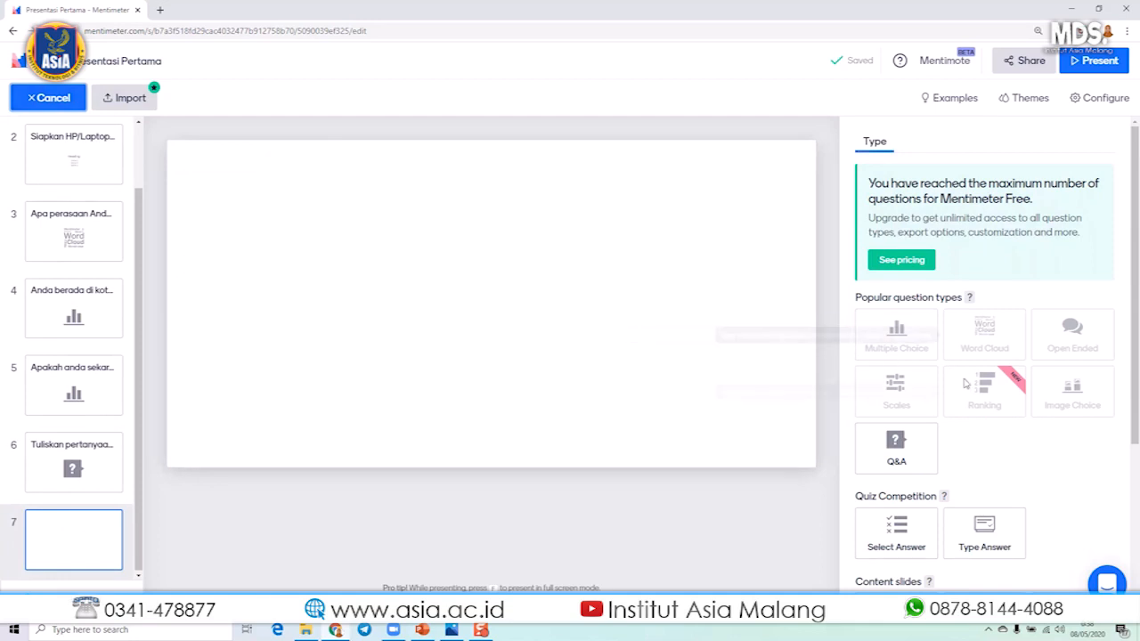
scroll(966, 390, down, 2)
click(895, 300)
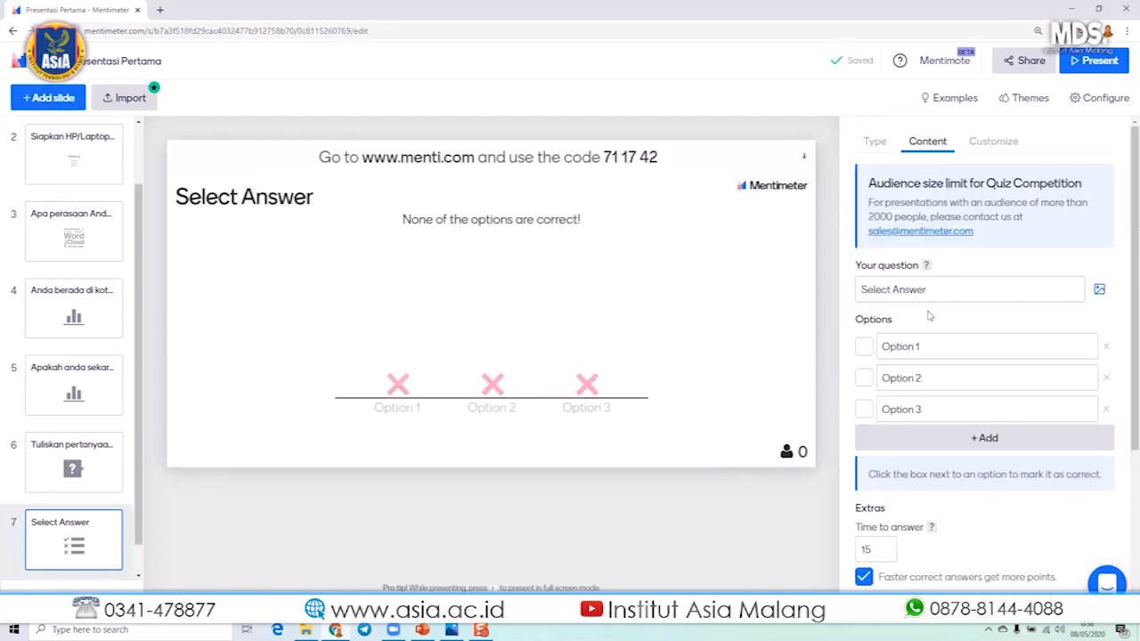
click(934, 290)
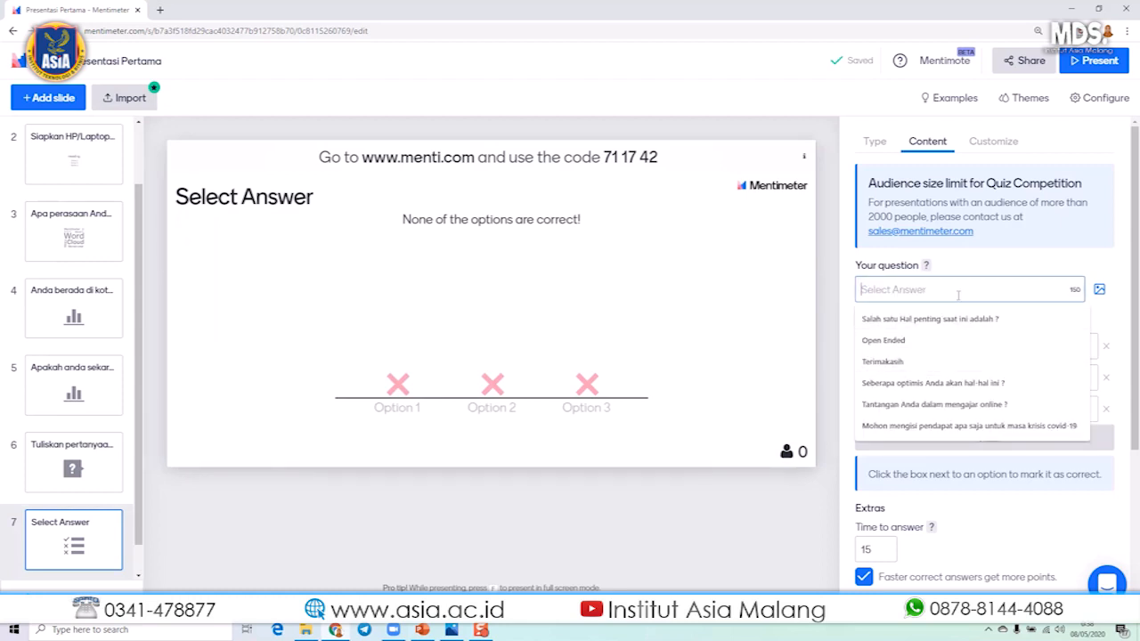
text(Kampus Instit)
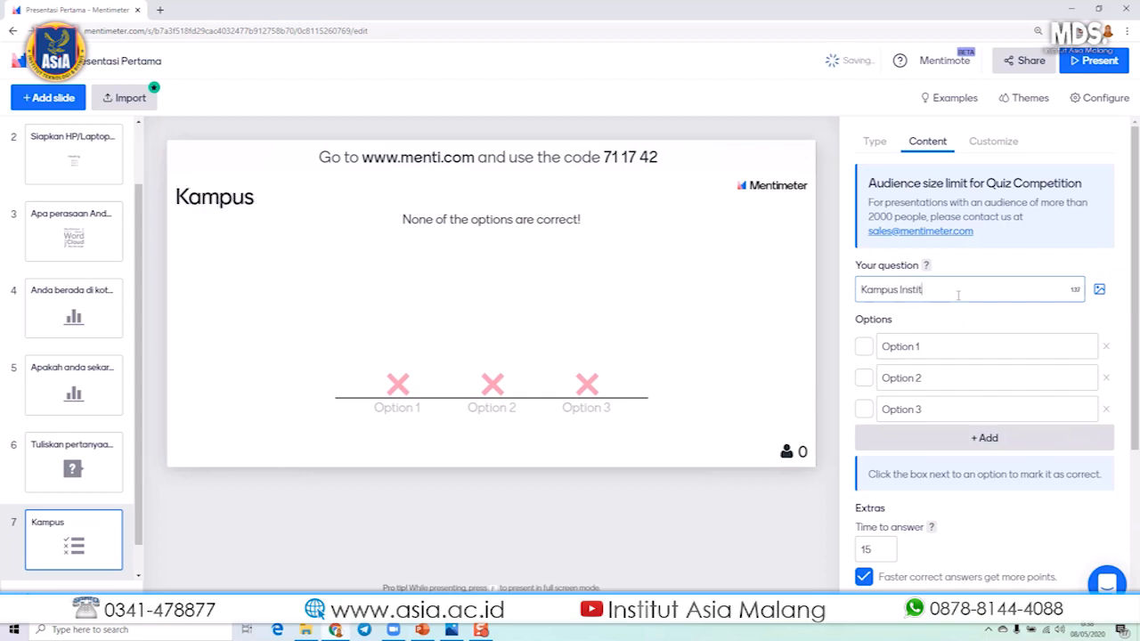
text(ut )
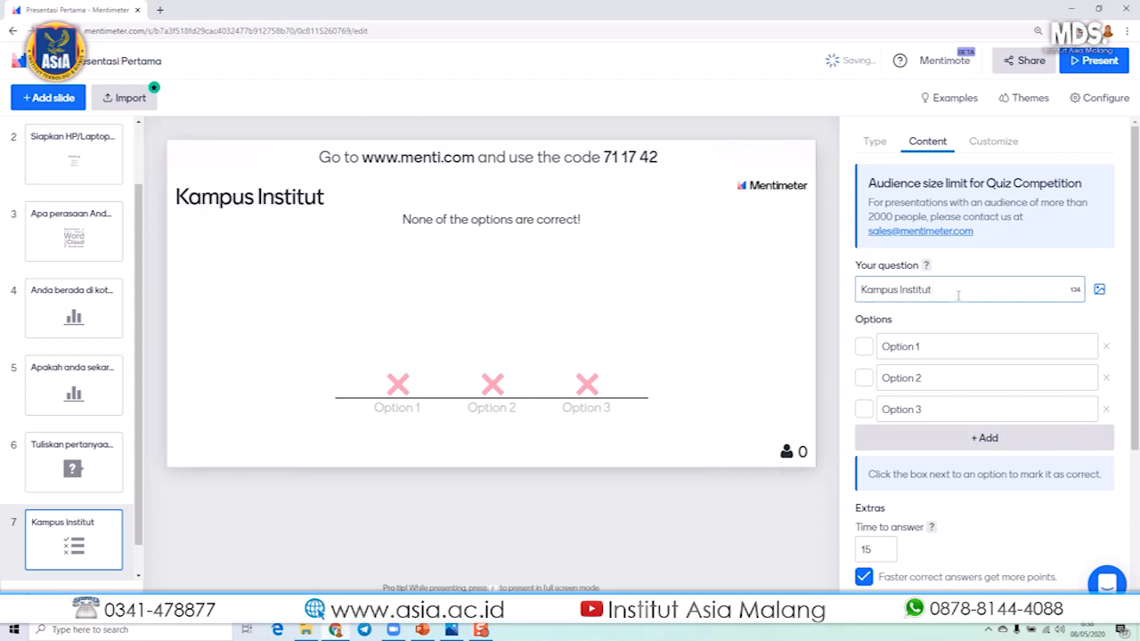
text(Asia berada di Kota mana)
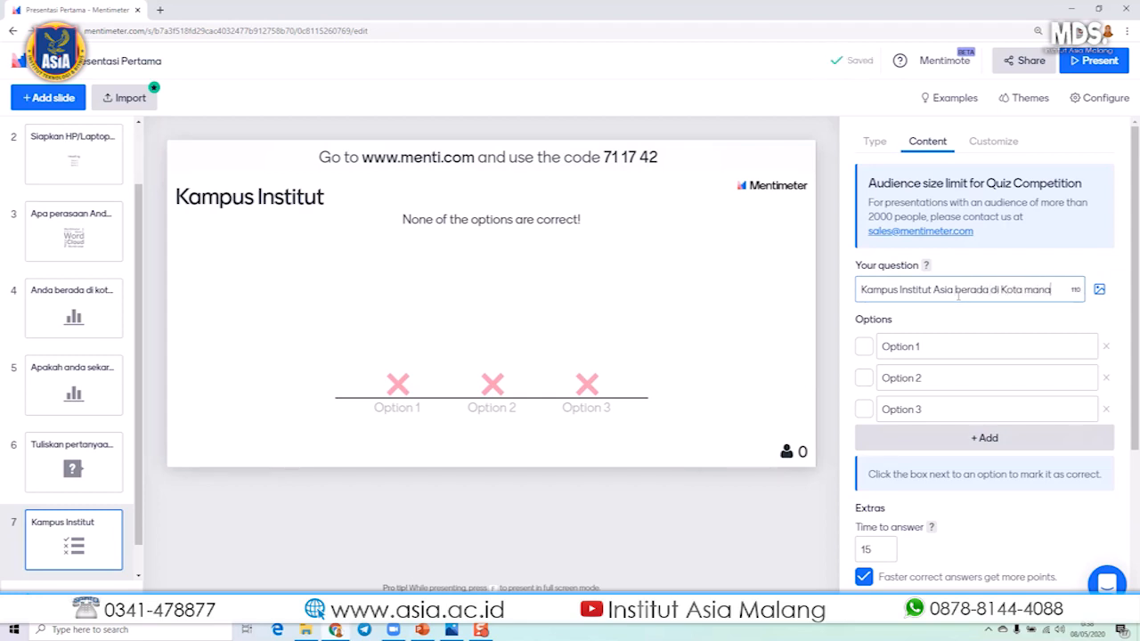
text(?)
- Enter answer options Surabaya, Jakarta and Malang, marking Malang as correct
click(927, 349)
text(Surabaya)
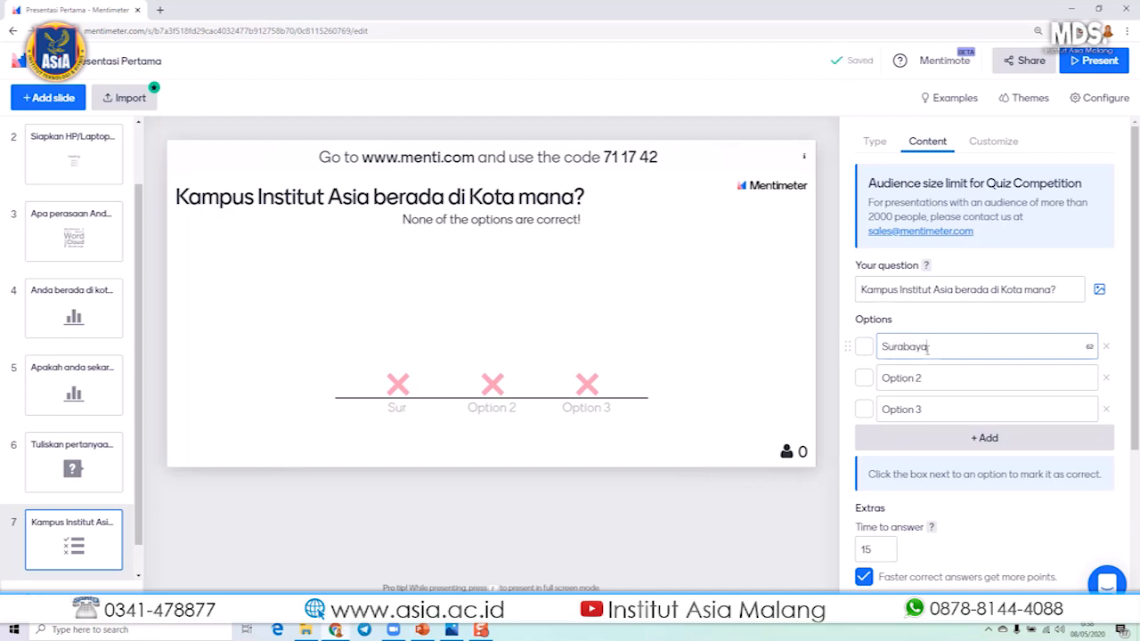
click(931, 378)
text(Jka)
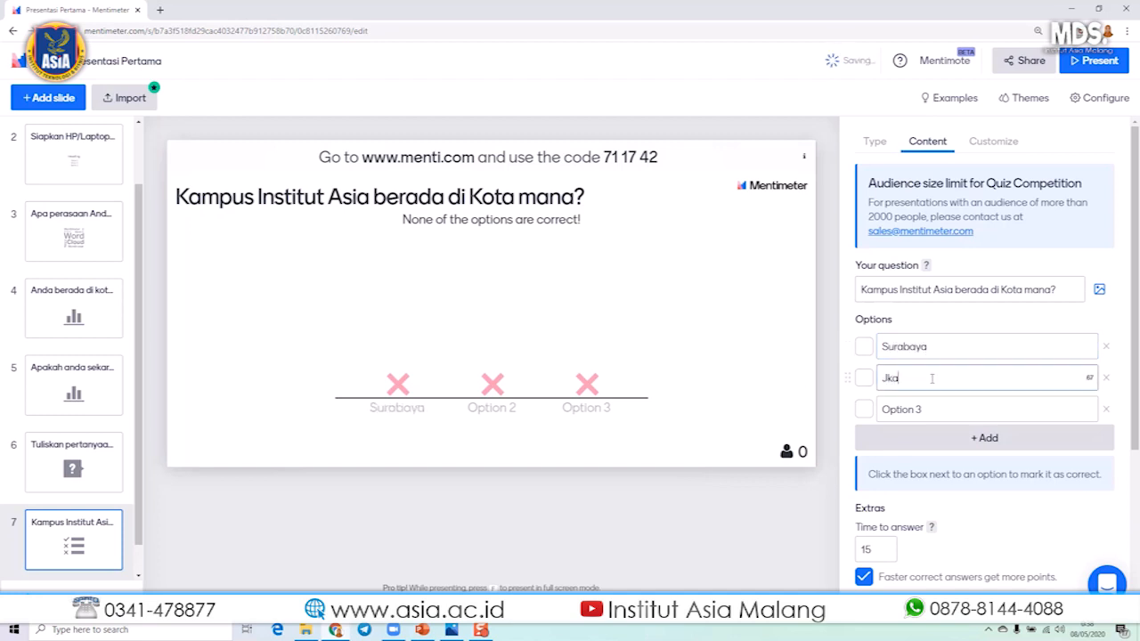
text(ry)
key(BackSpace)
key(BackSpace)
click(938, 406)
text(Malang)
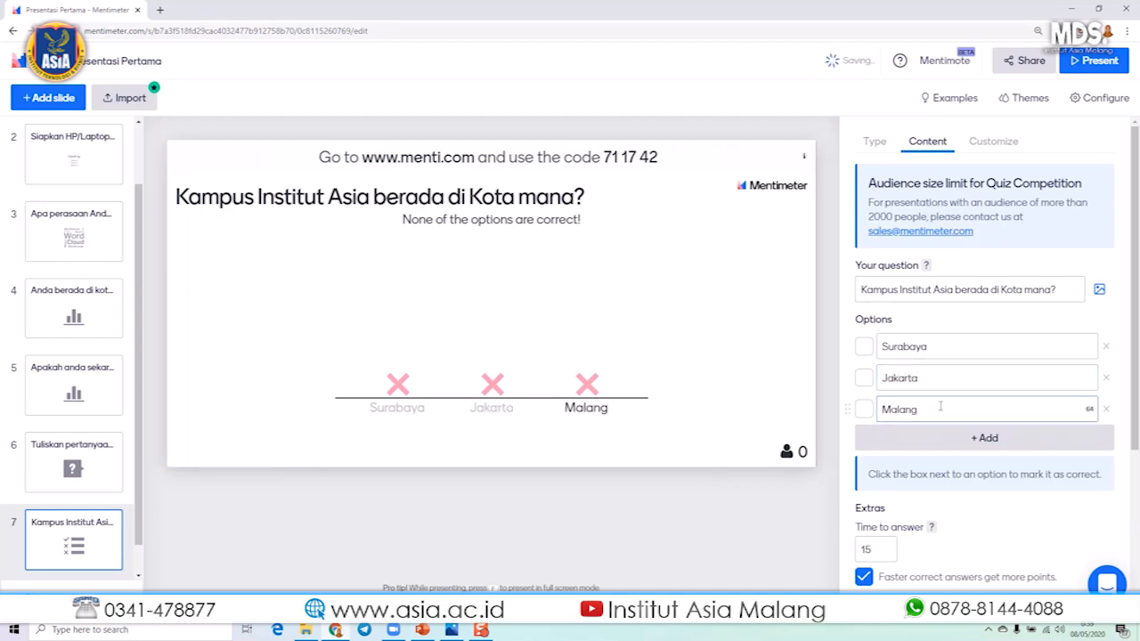
scroll(944, 408, down, 1)
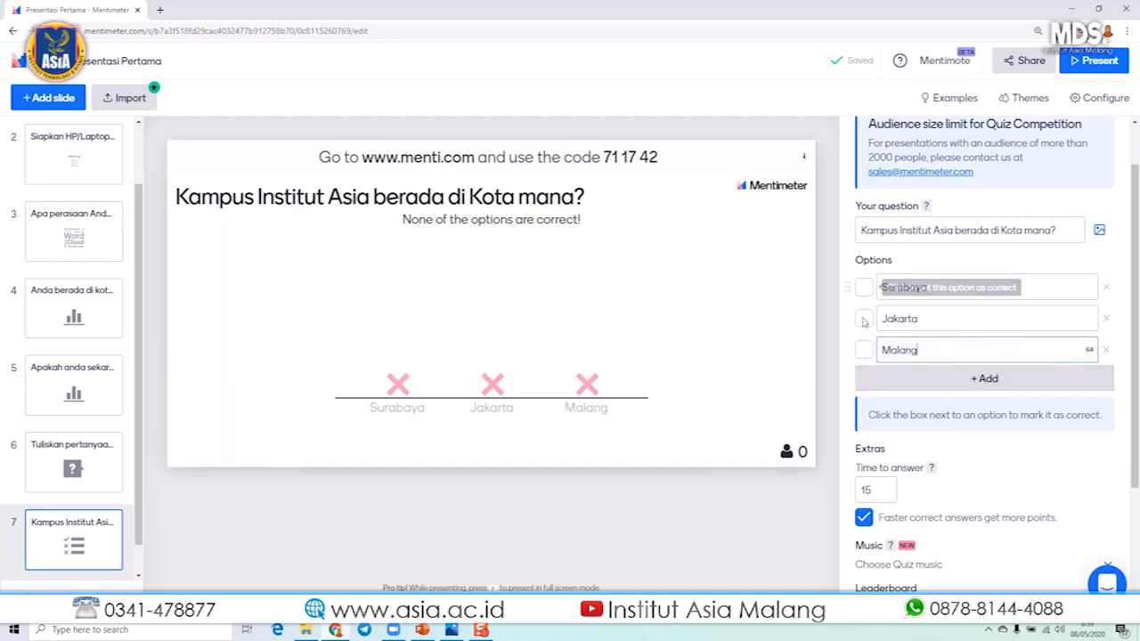
click(864, 349)
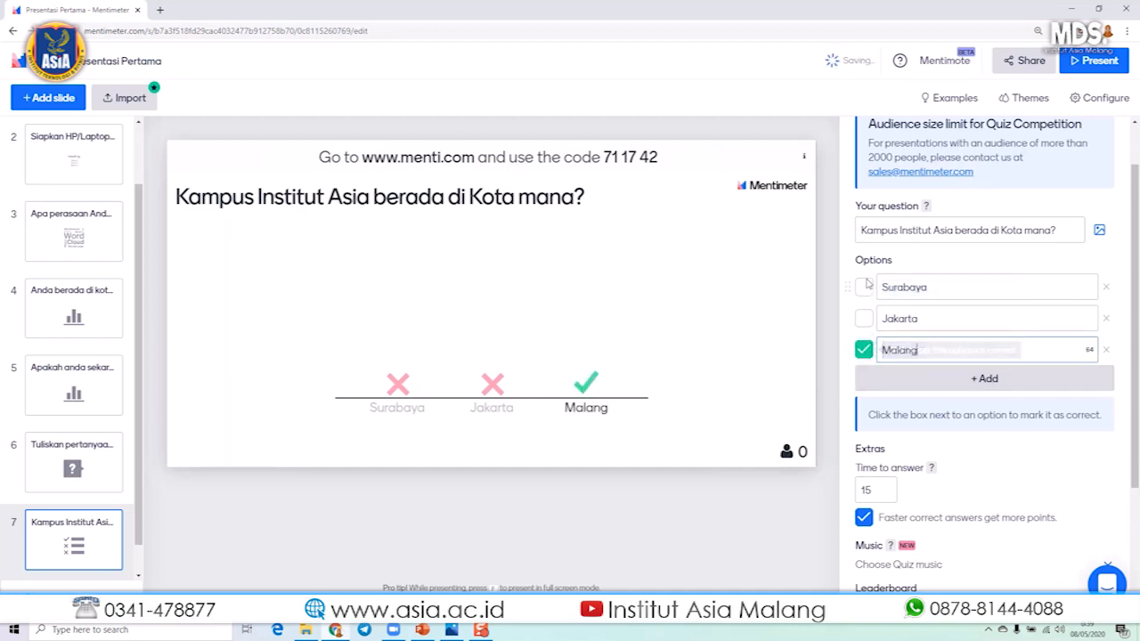
- Raise the answer time to 20 seconds, toggling faster-answer bonus points off and back on
scroll(903, 390, down, 1)
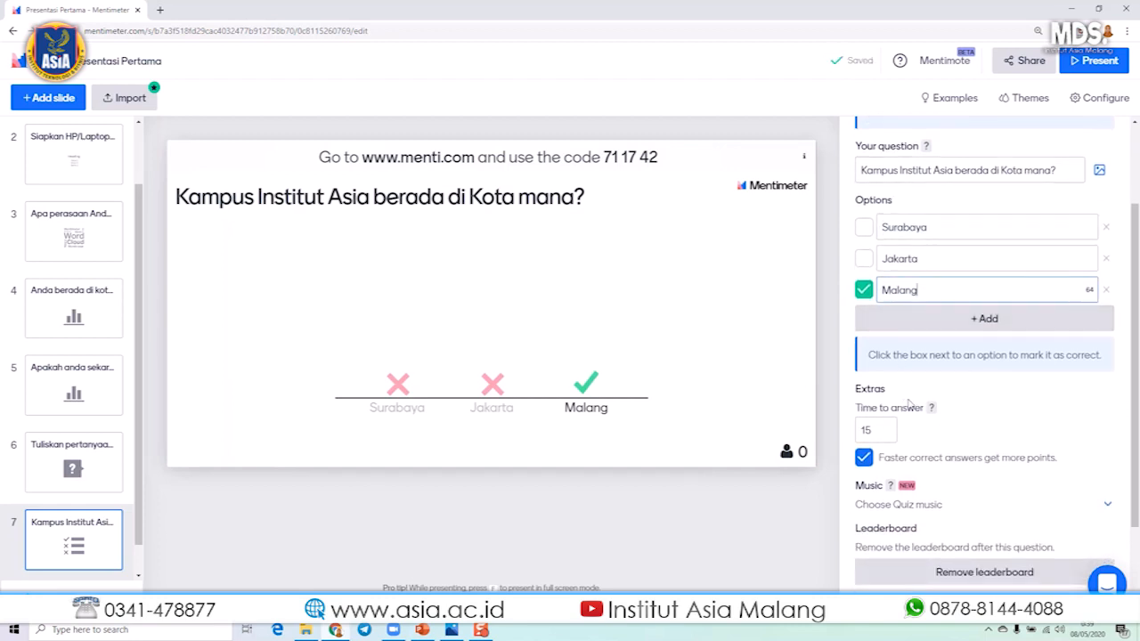
scroll(908, 404, down, 1)
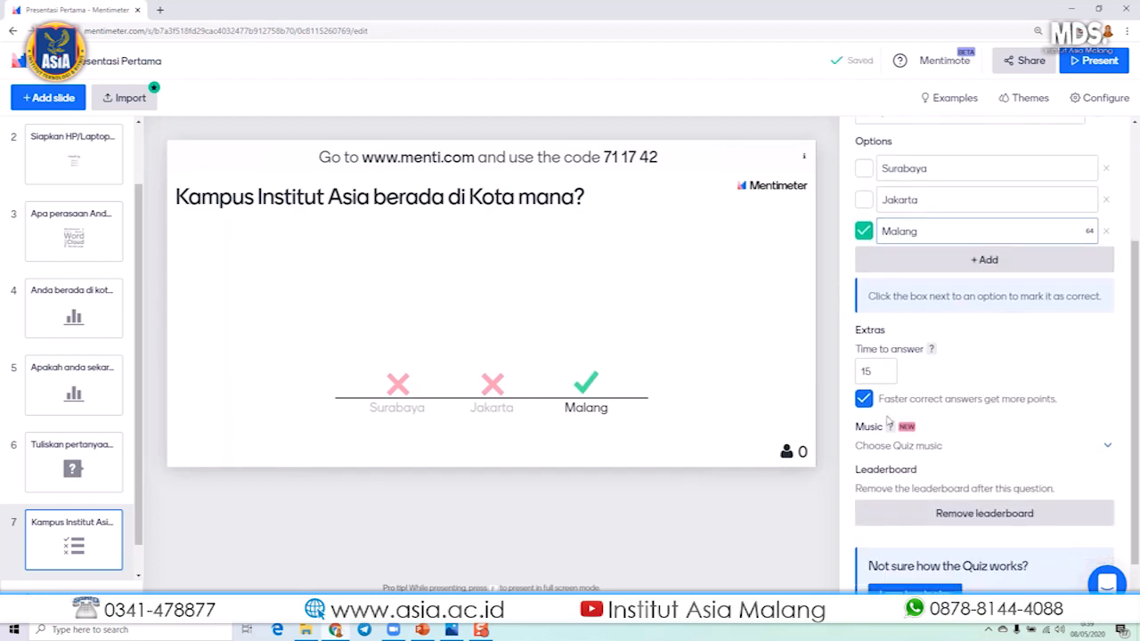
double_click(875, 372)
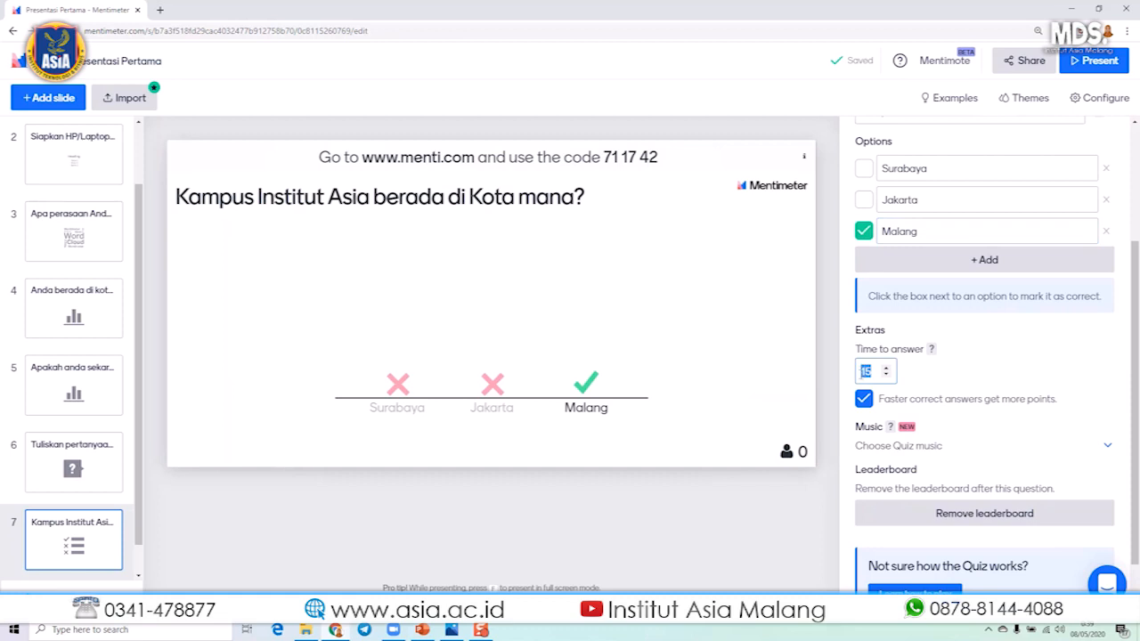
click(886, 368)
double_click(887, 367)
click(864, 400)
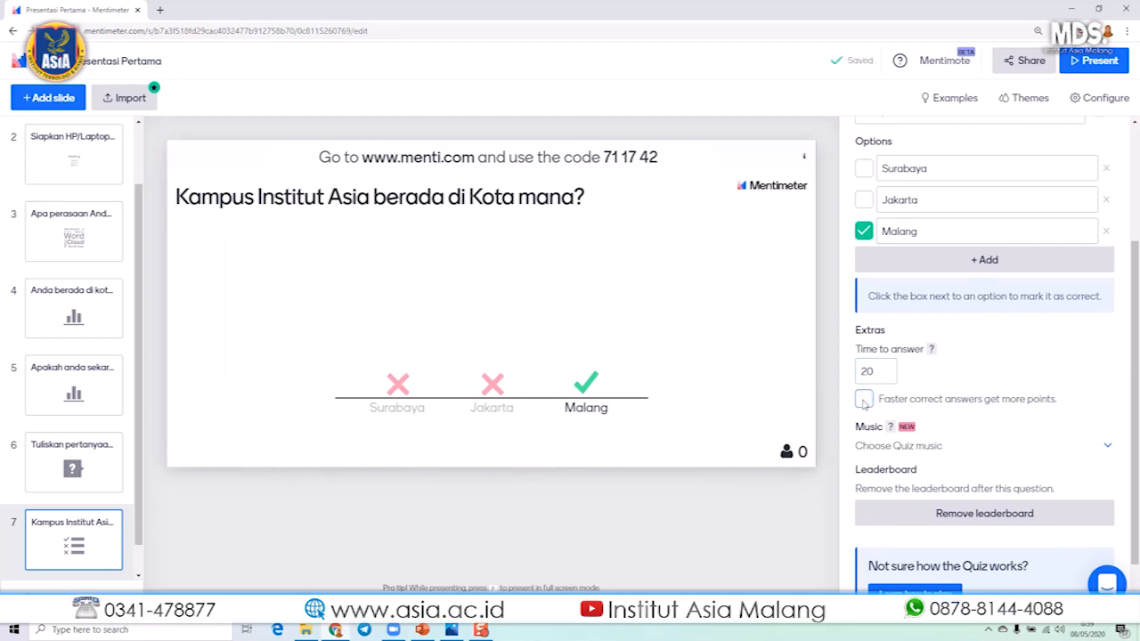
click(864, 403)
scroll(1013, 416, down, 1)
scroll(960, 495, down, 1)
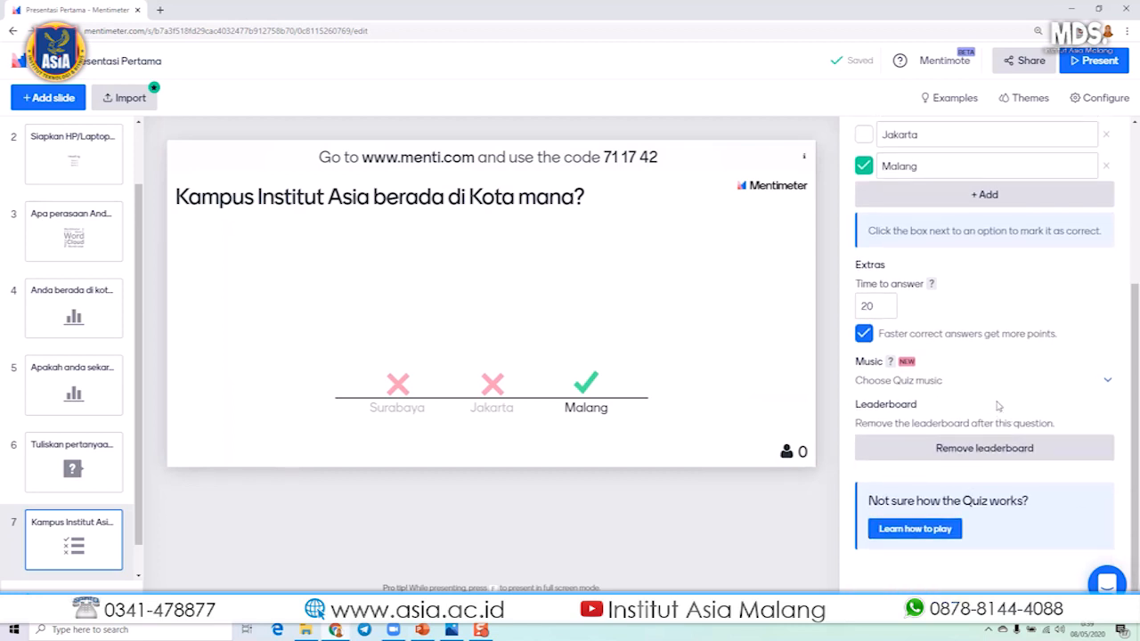
scroll(997, 406, up, 4)
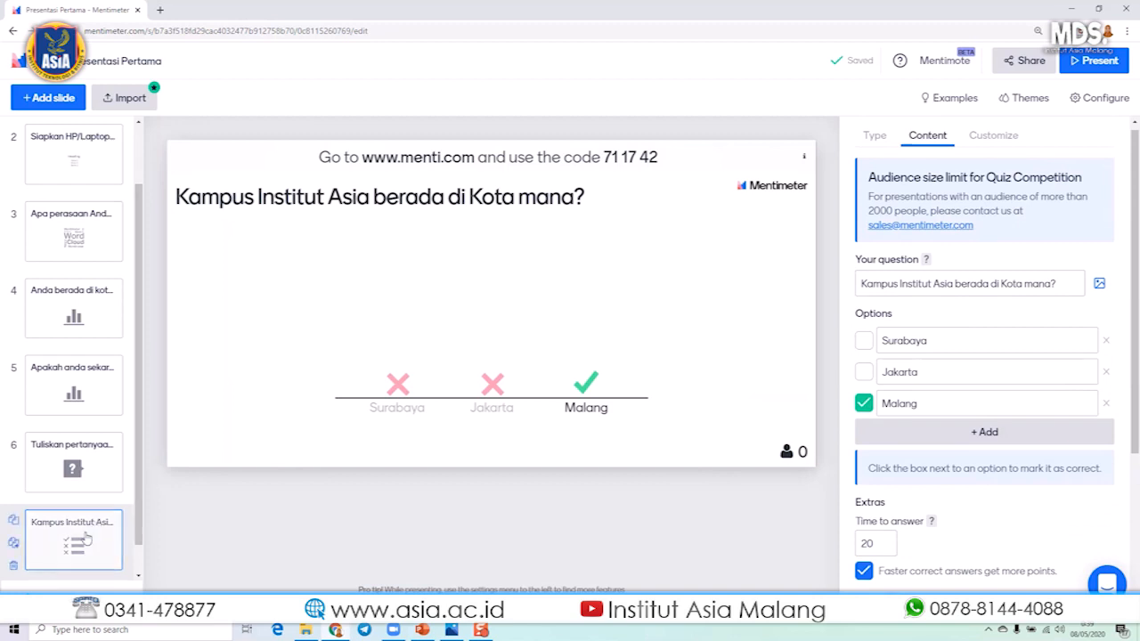
scroll(138, 545, down, 1)
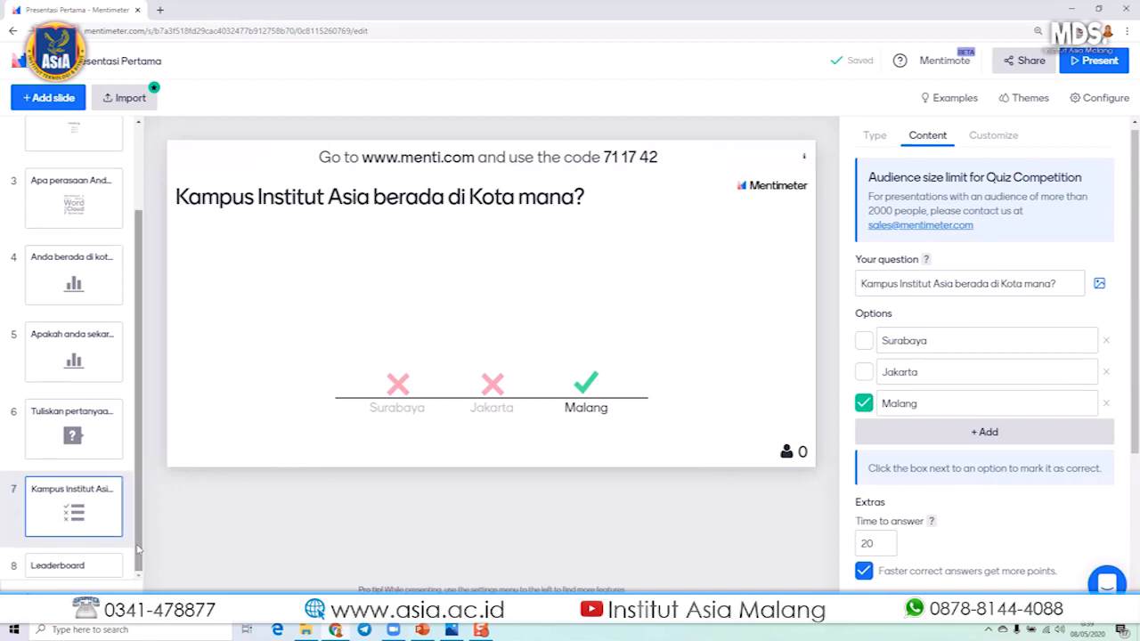
- Select Leaderboard slide 8 and title it 'Siapa yang menjawab benar ?' from the suggestions
click(64, 571)
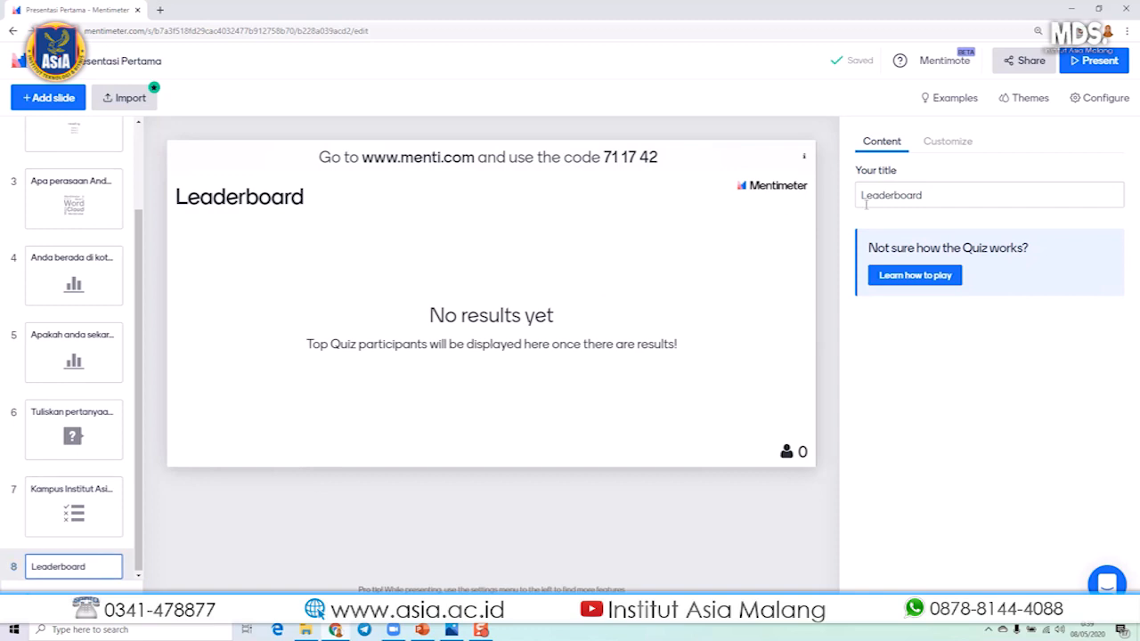
click(946, 194)
text(Siapa yang menjawab benar ?)
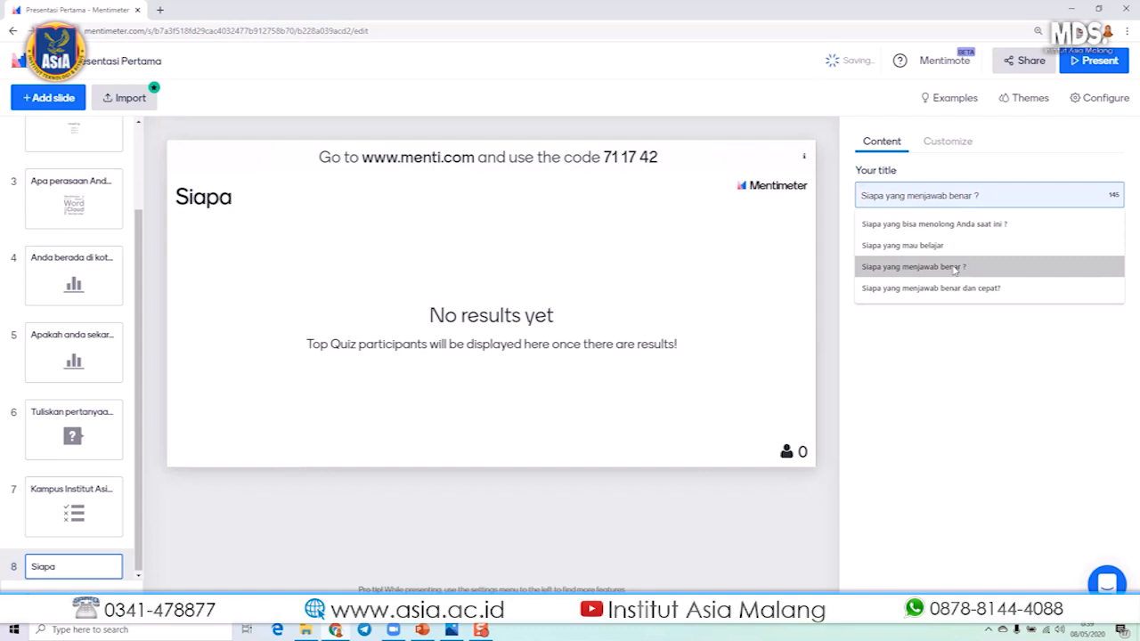
click(953, 266)
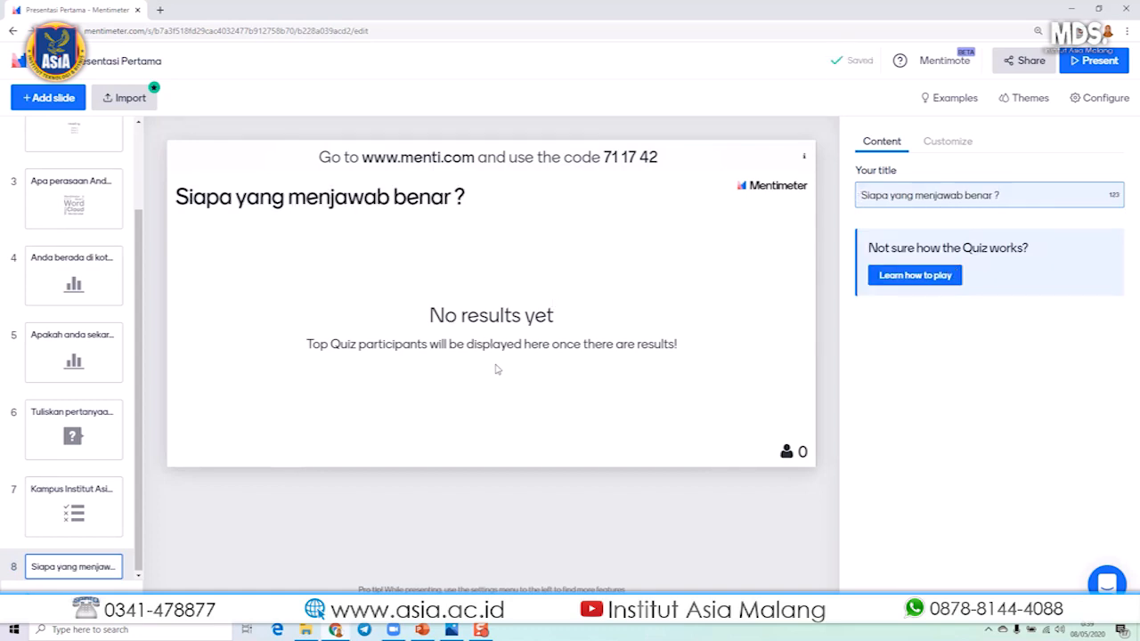
- Add slide 9 as a Select Answer quiz titled 'pertanyaan 2'
click(49, 98)
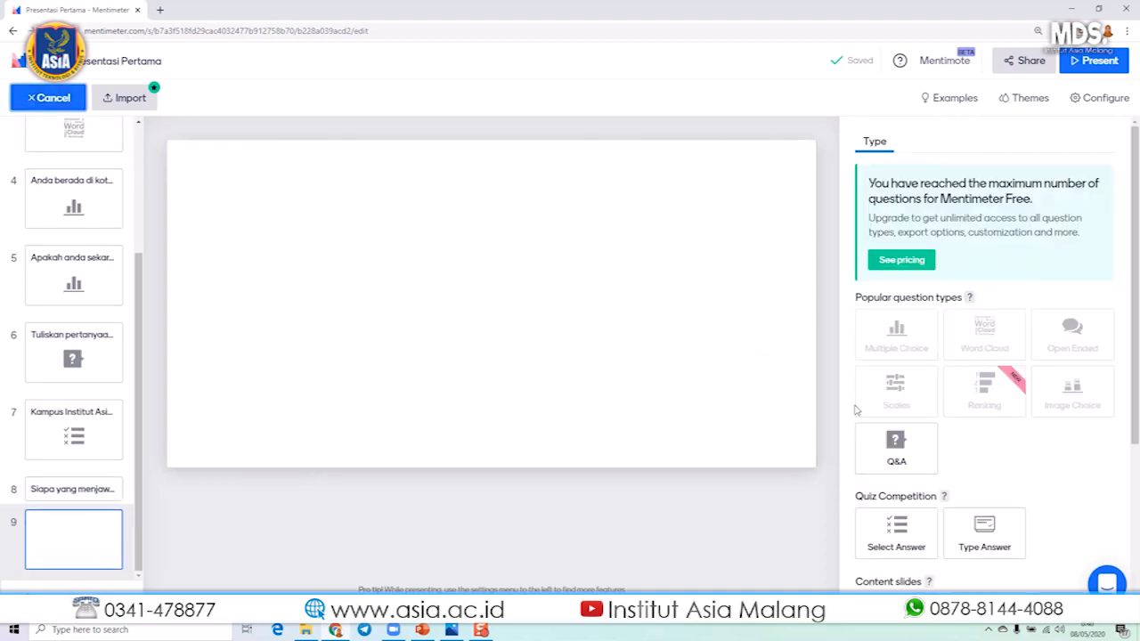
scroll(953, 383, down, 2)
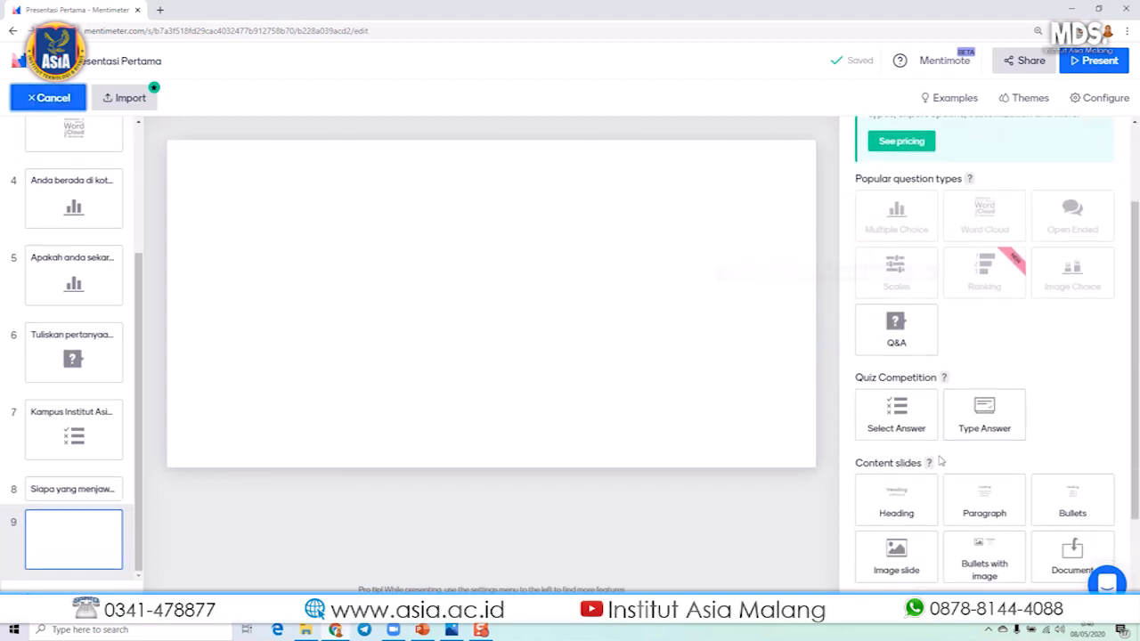
click(896, 413)
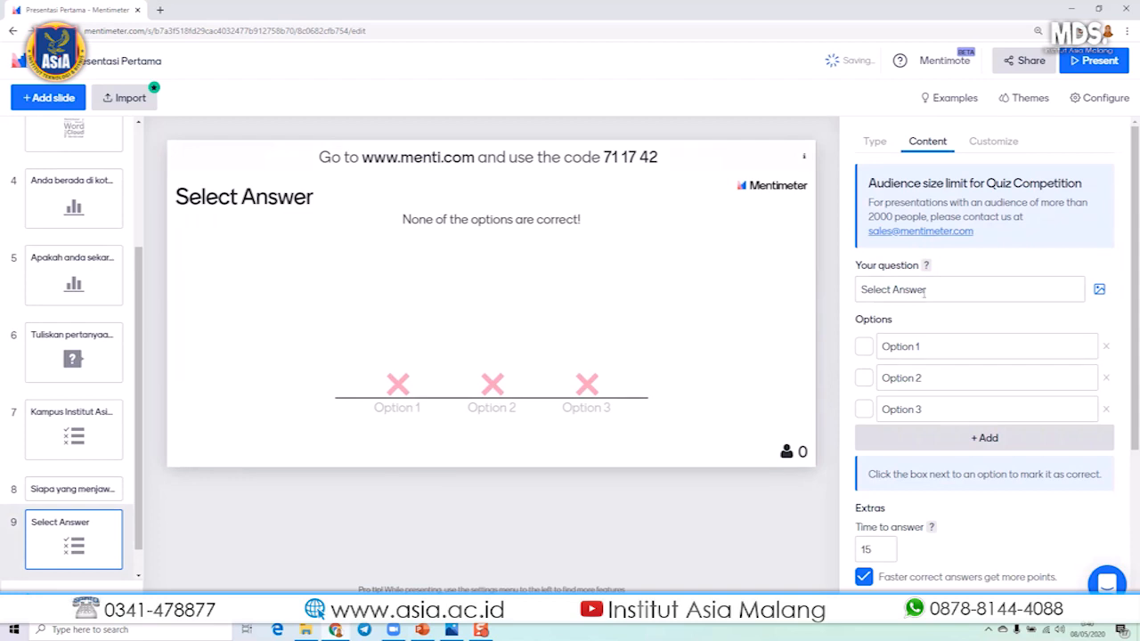
click(924, 291)
text(per)
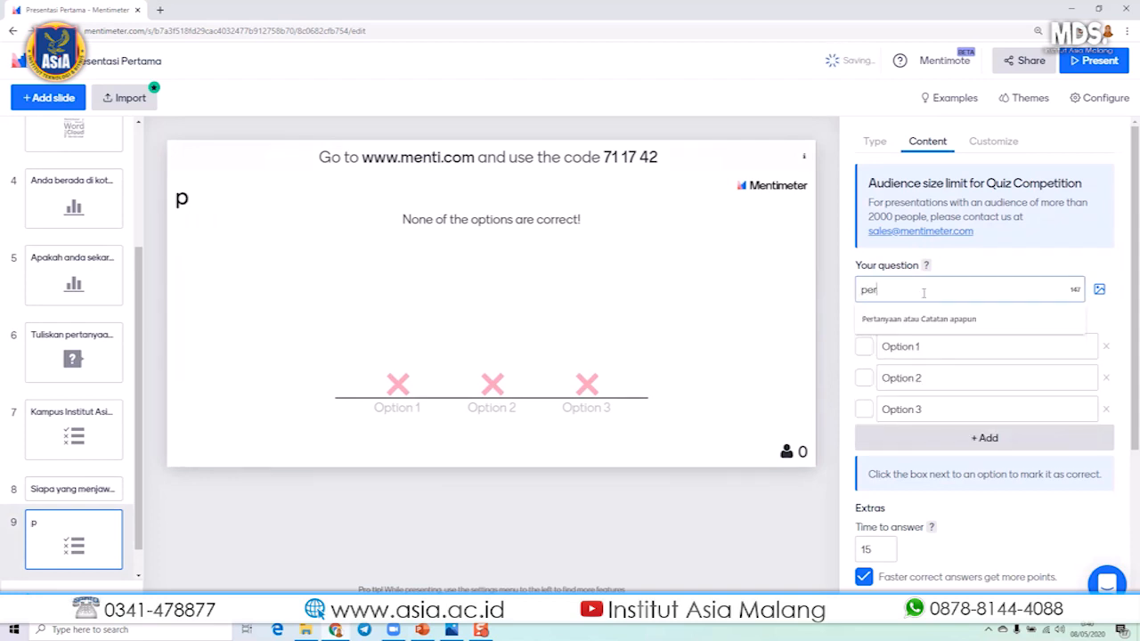
text(tanyaan 2)
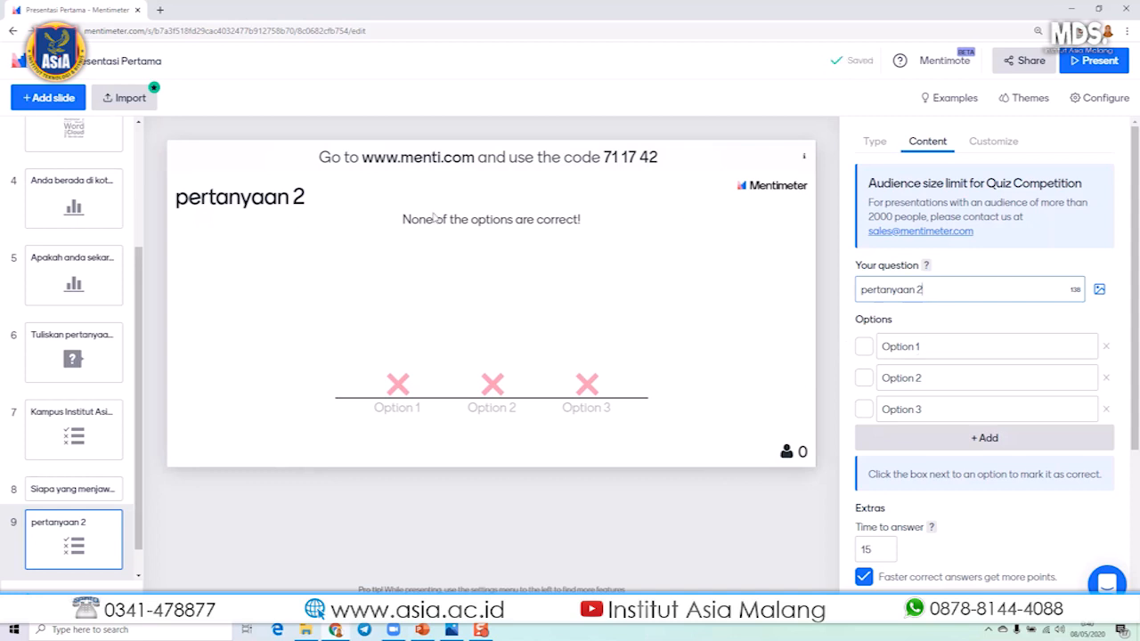
- Add another Select Answer quiz titled 'pertanyaan 3'
click(45, 99)
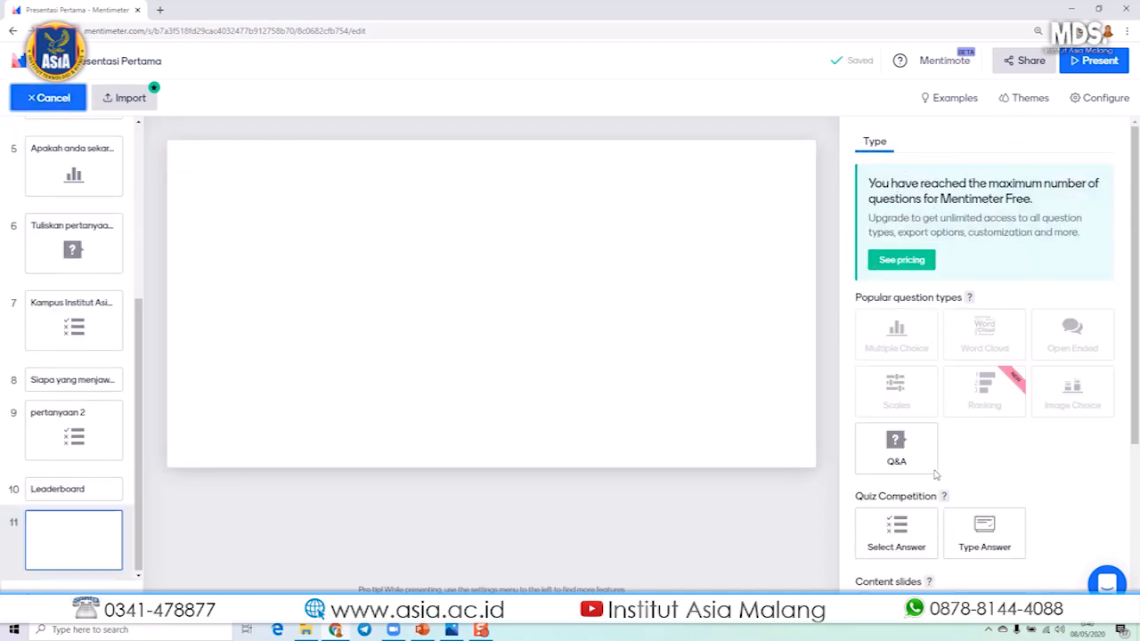
click(896, 533)
click(931, 292)
text(pertanyaan 3)
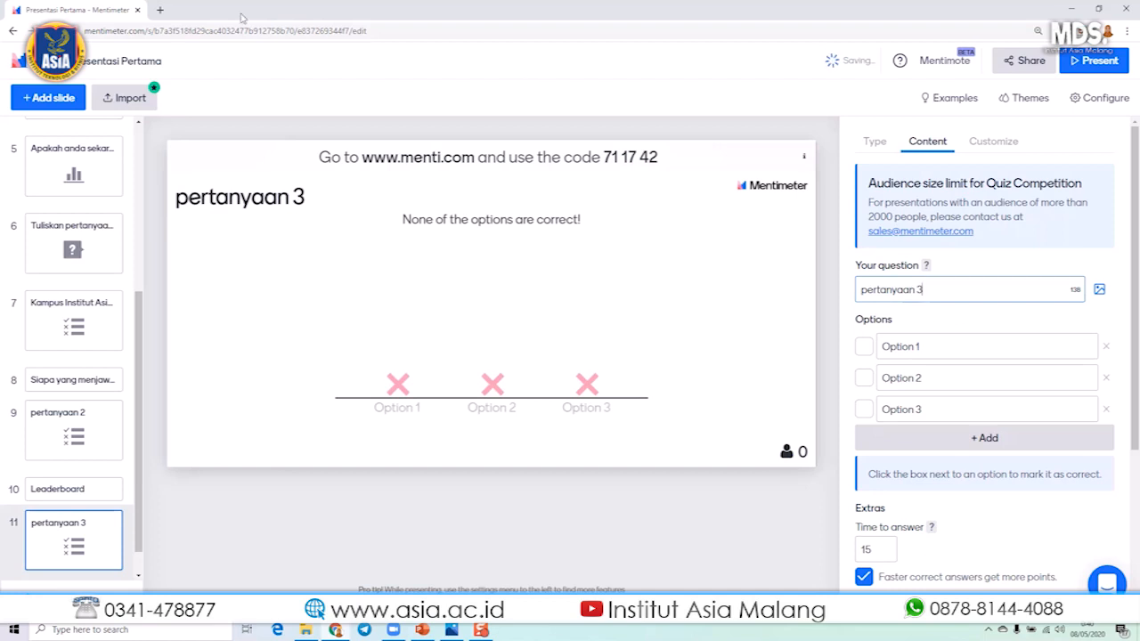
- Add slide 13 as a 'pertanyaan 4' Select Answer quiz, then add a blank slide 15
click(54, 98)
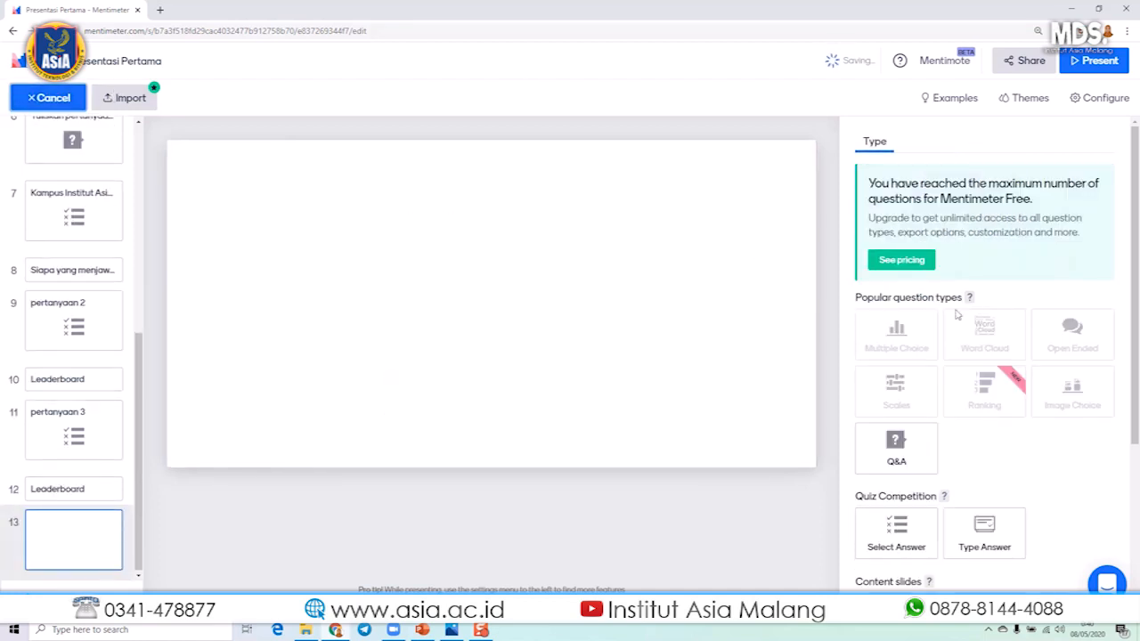
click(913, 530)
click(902, 296)
text(p)
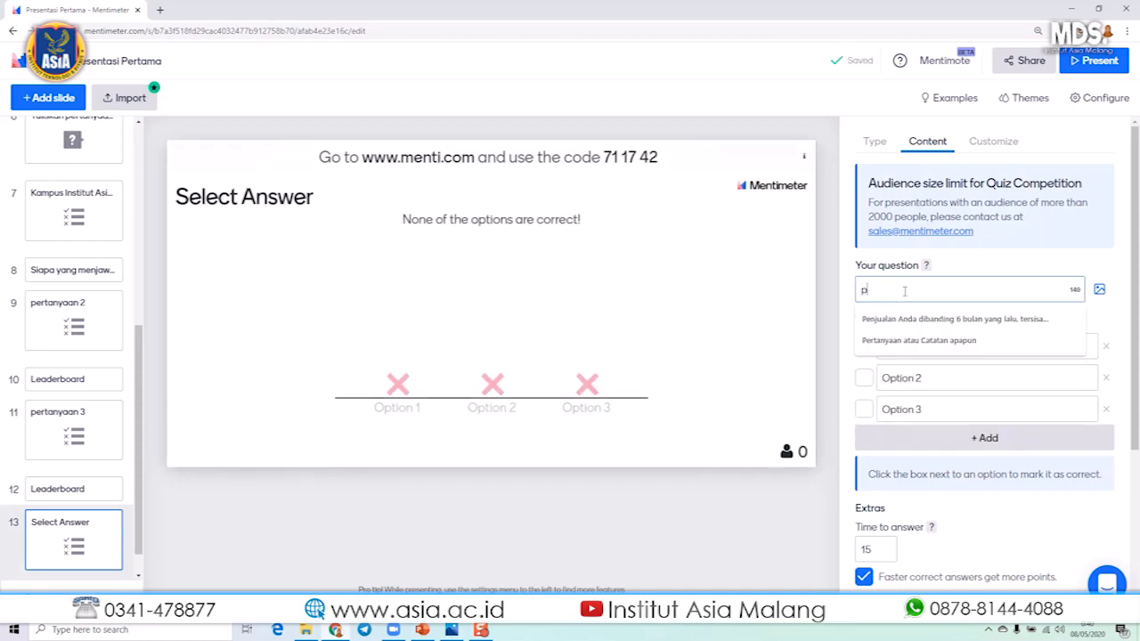
text(ertanyaan 4)
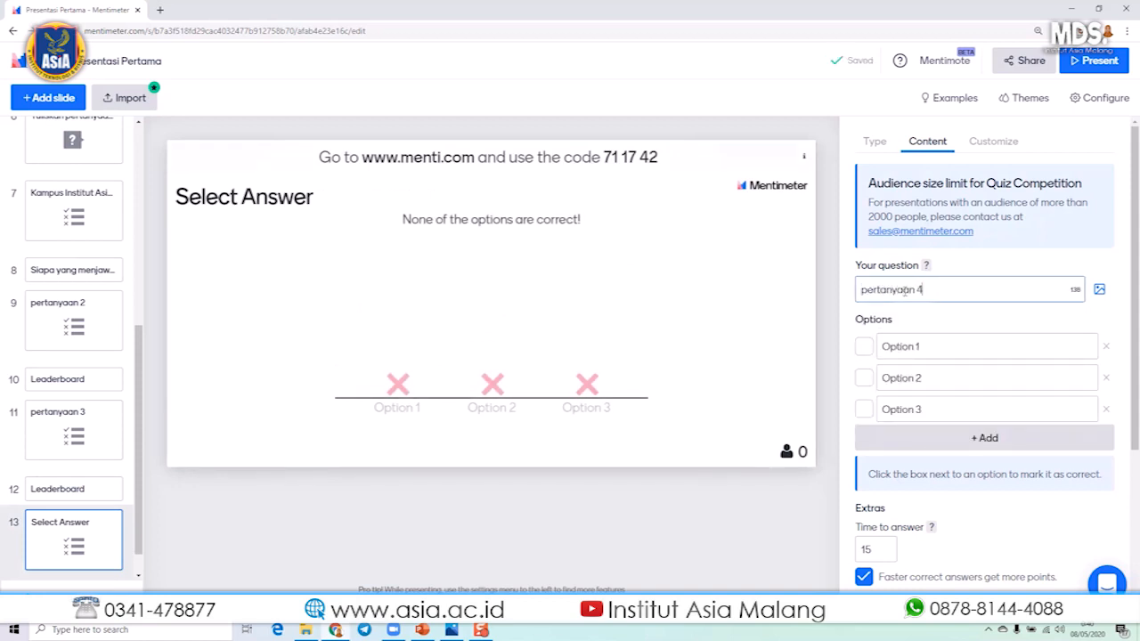
click(51, 98)
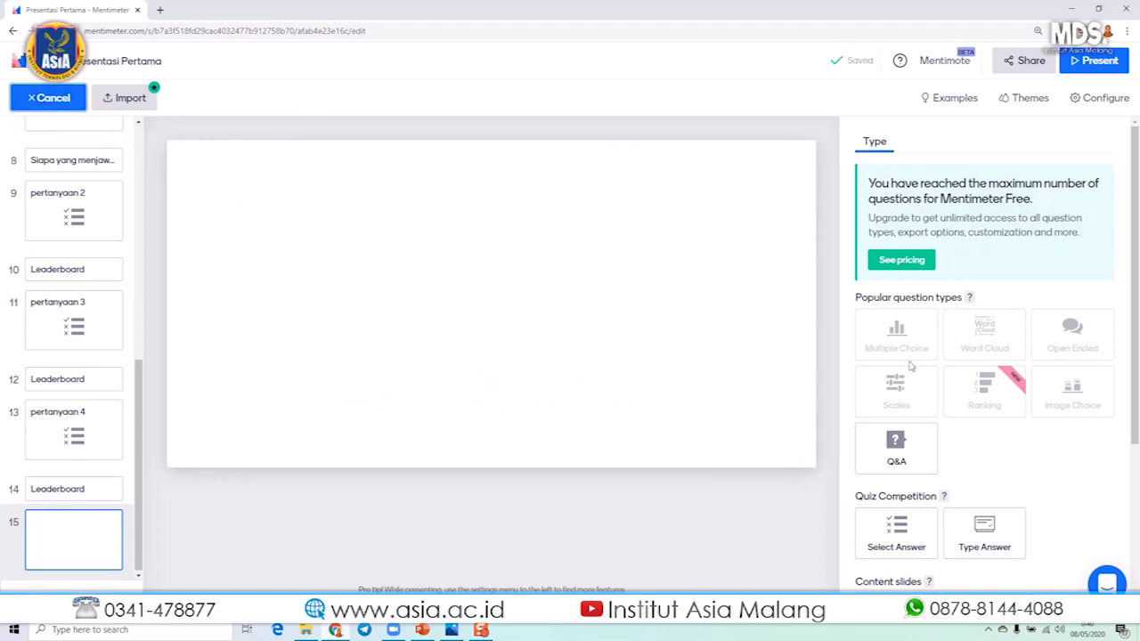
- Make slide 15 a Select Answer quiz question titled 'pertanyaan 5'
click(900, 535)
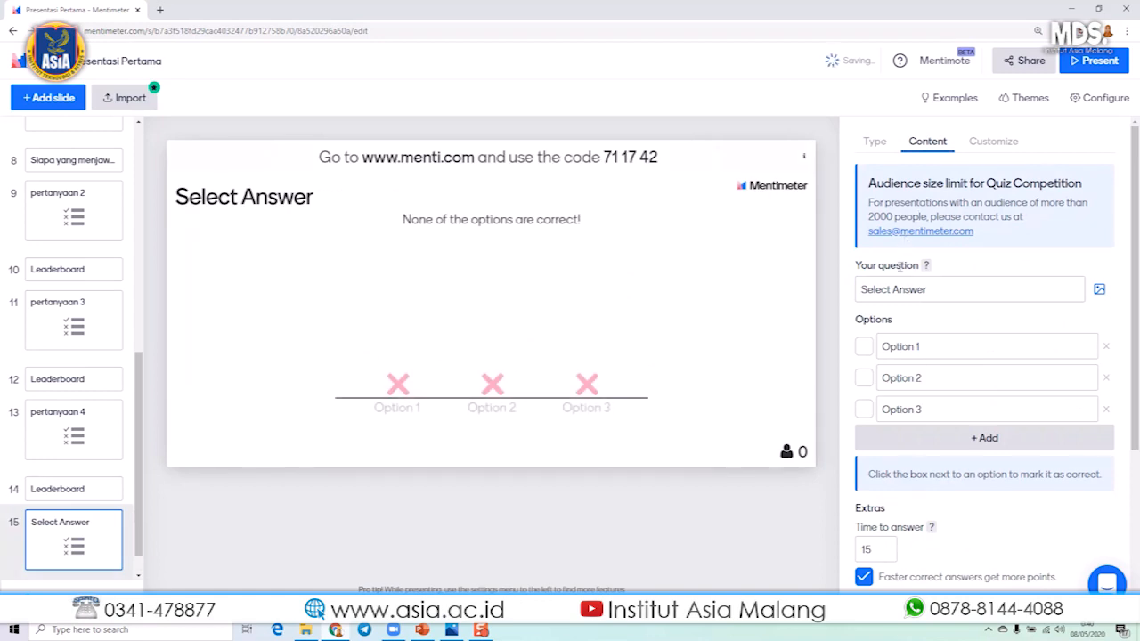
click(898, 289)
text(pertanya)
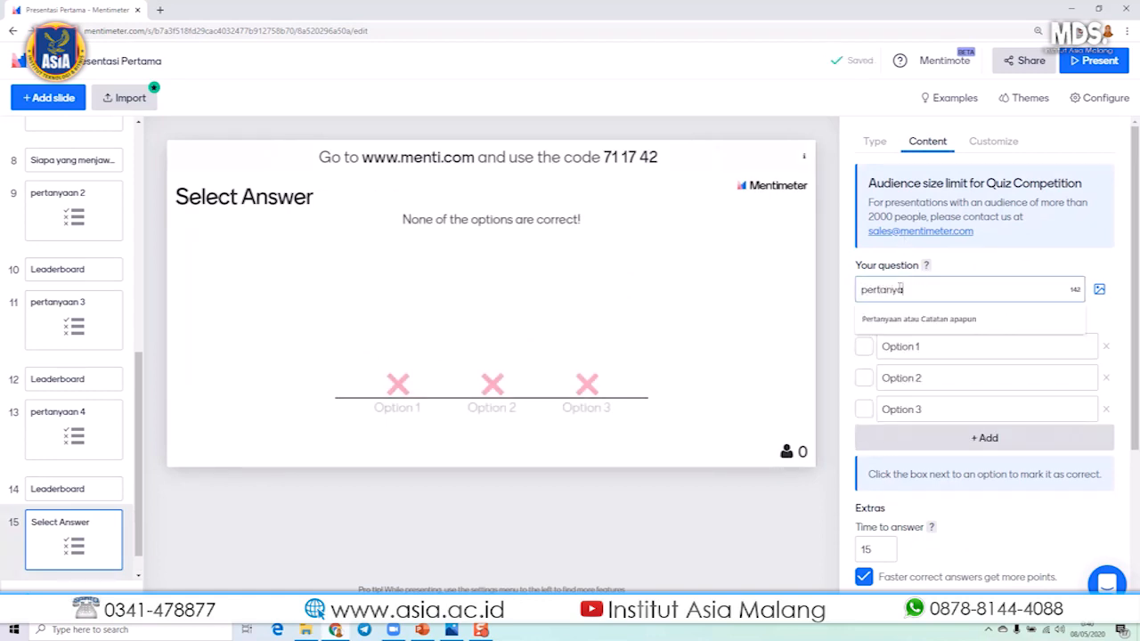
text(an 5)
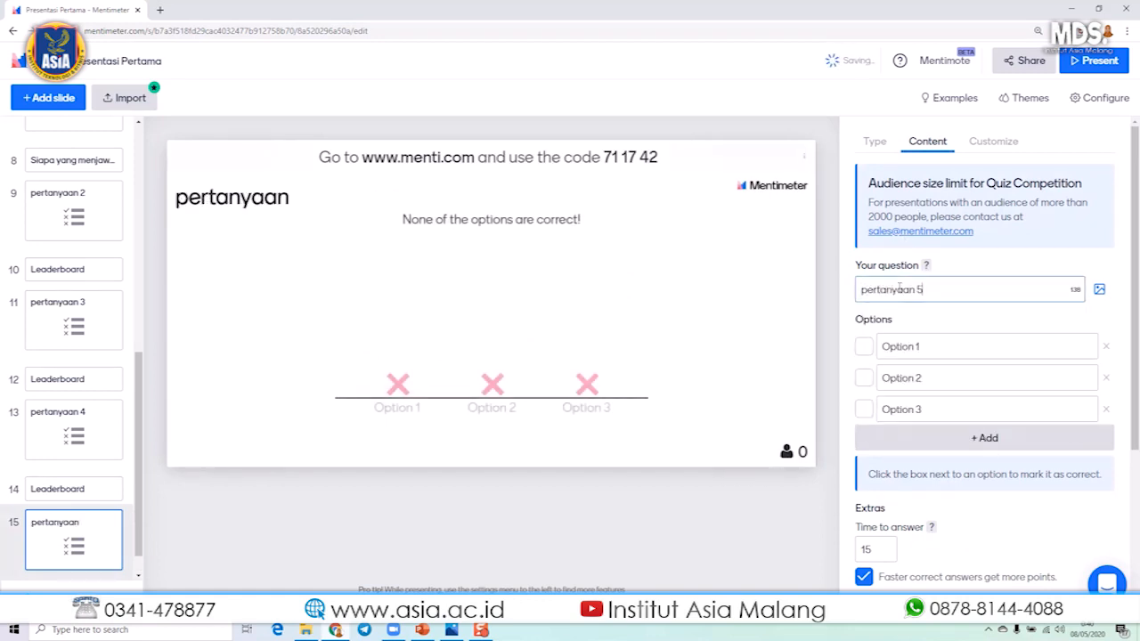
- Add slide 17 as a Select Answer quiz question titled 'pertanyaan 6'
click(49, 97)
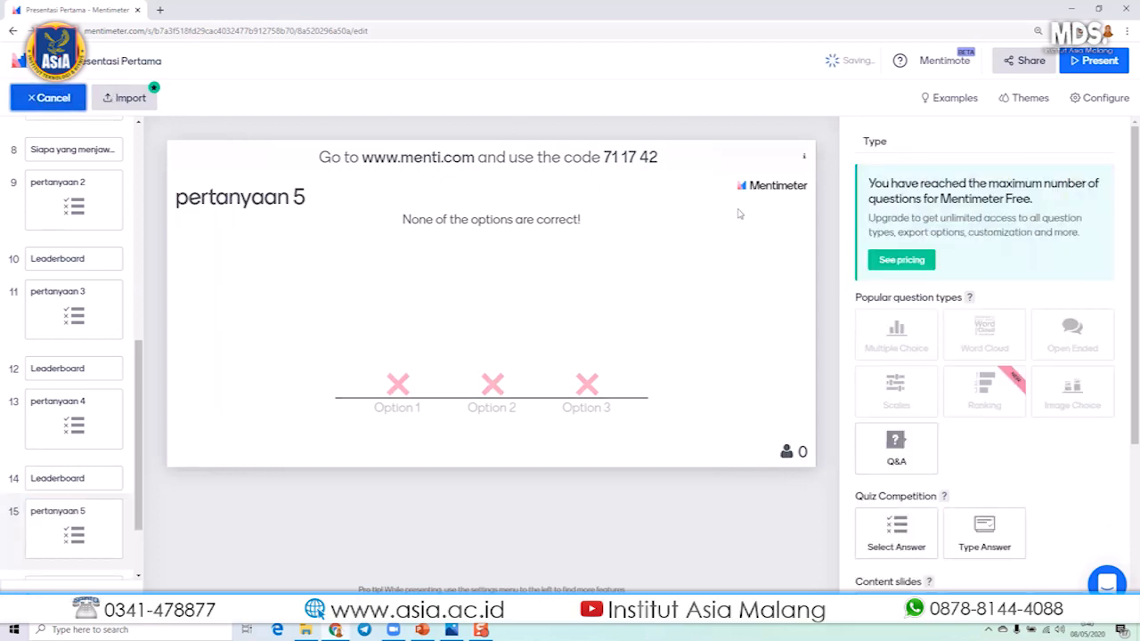
click(896, 533)
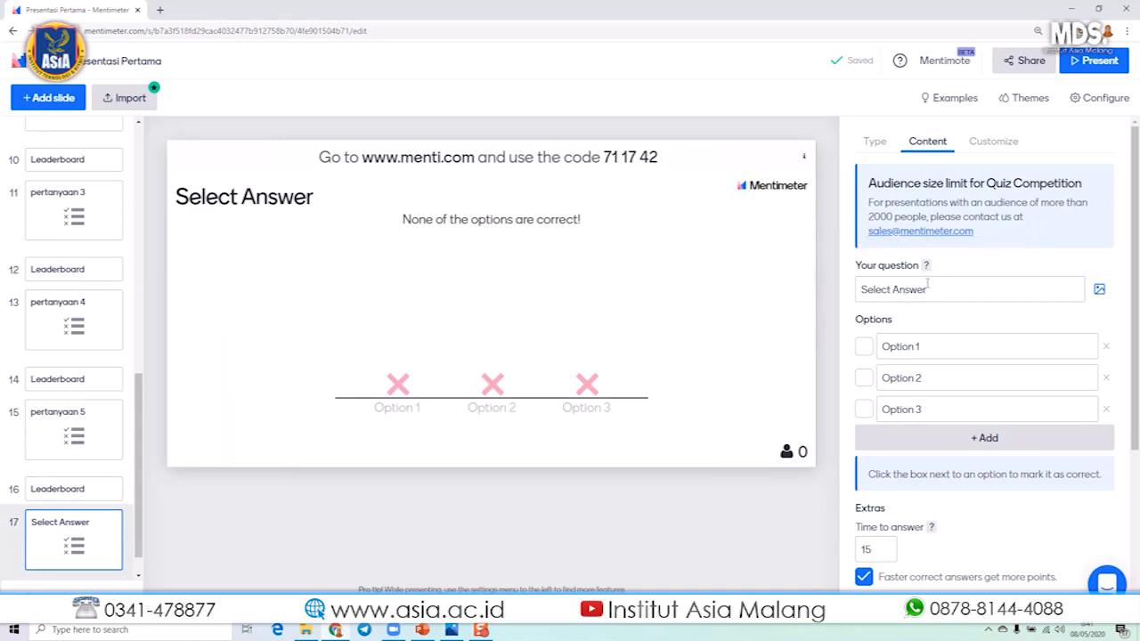
click(922, 290)
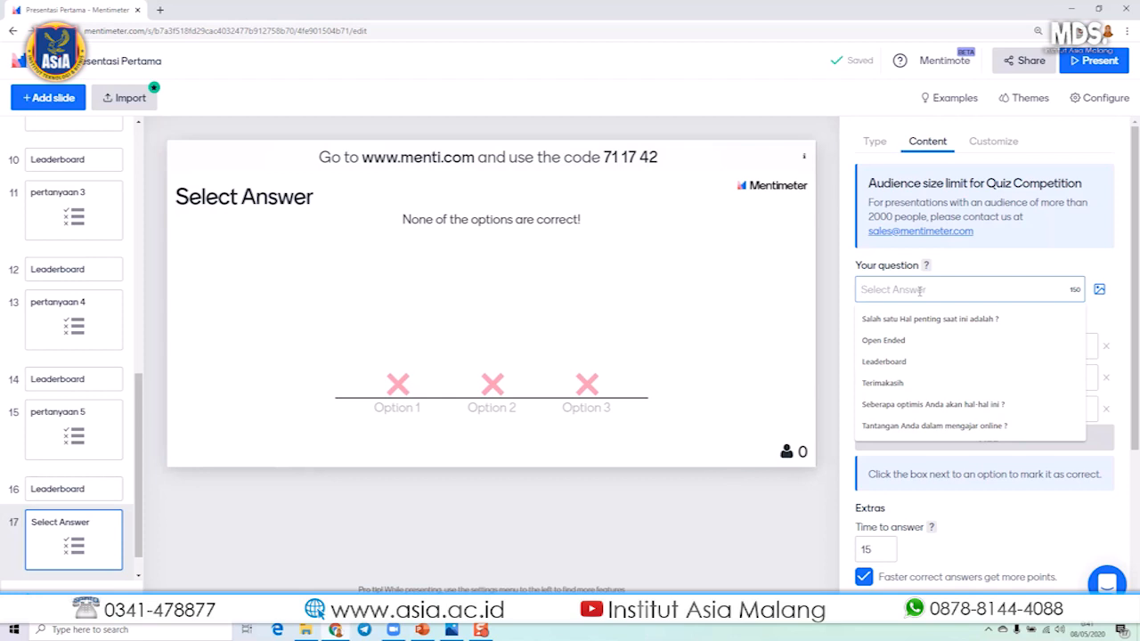
text(pertanyyan)
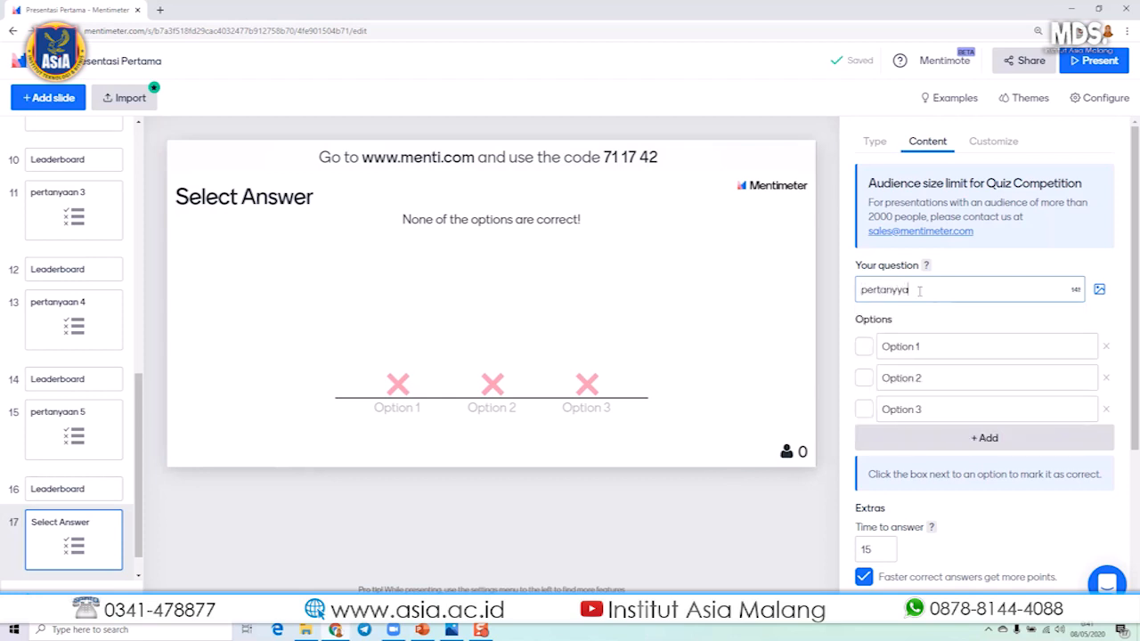
key(BackSpace)
key(BackSpace)
key(BackSpace)
text(aan 6)
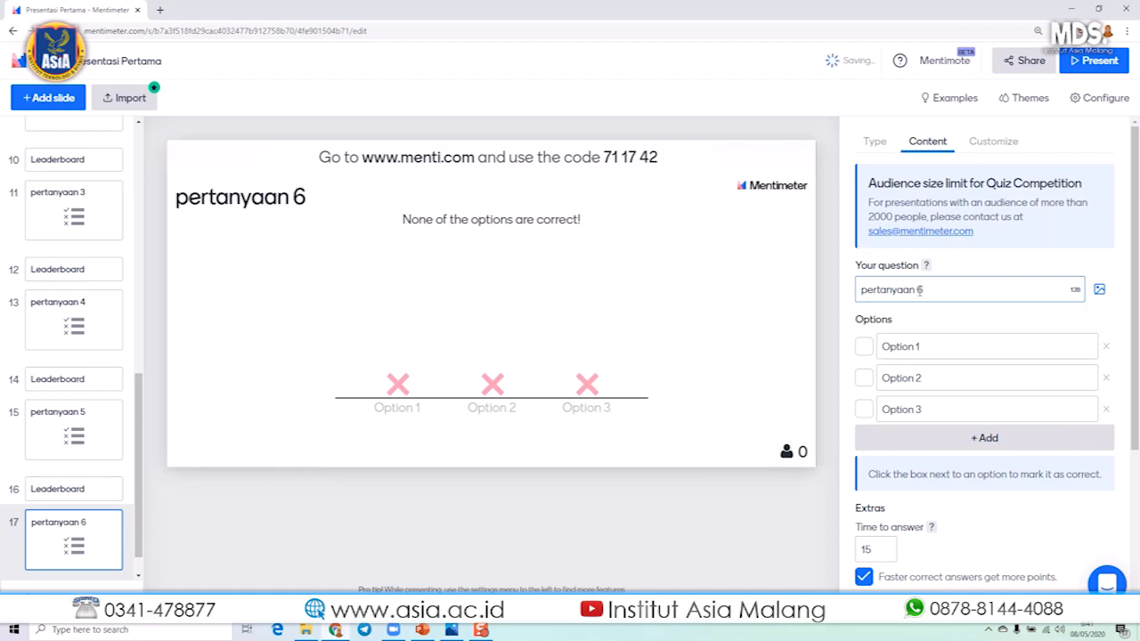
scroll(955, 345, down, 2)
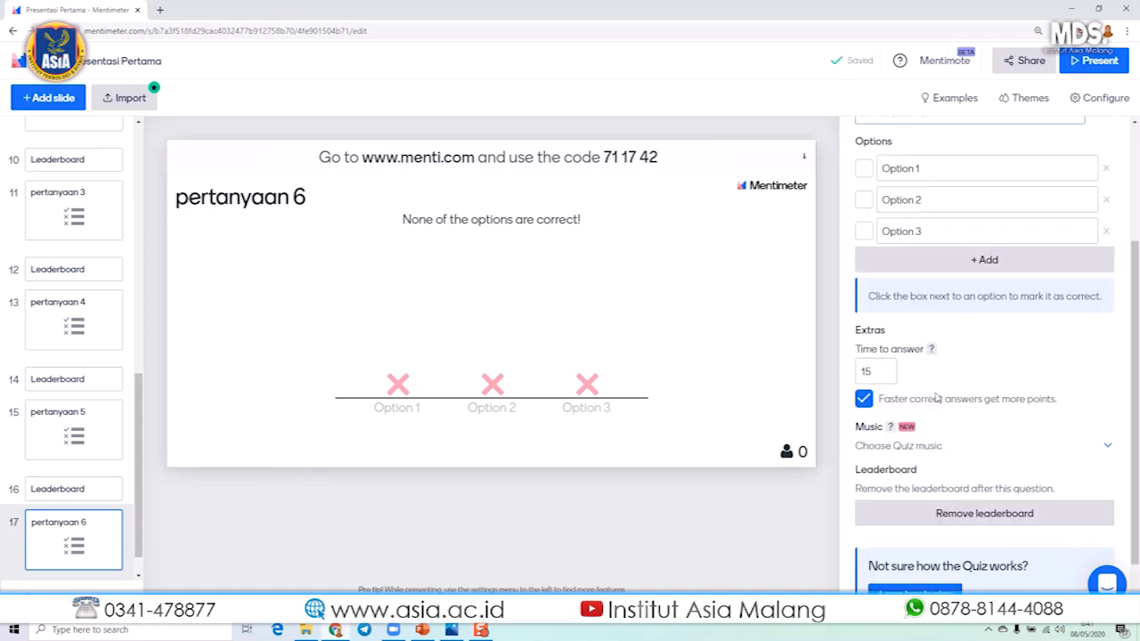
scroll(939, 393, up, 2)
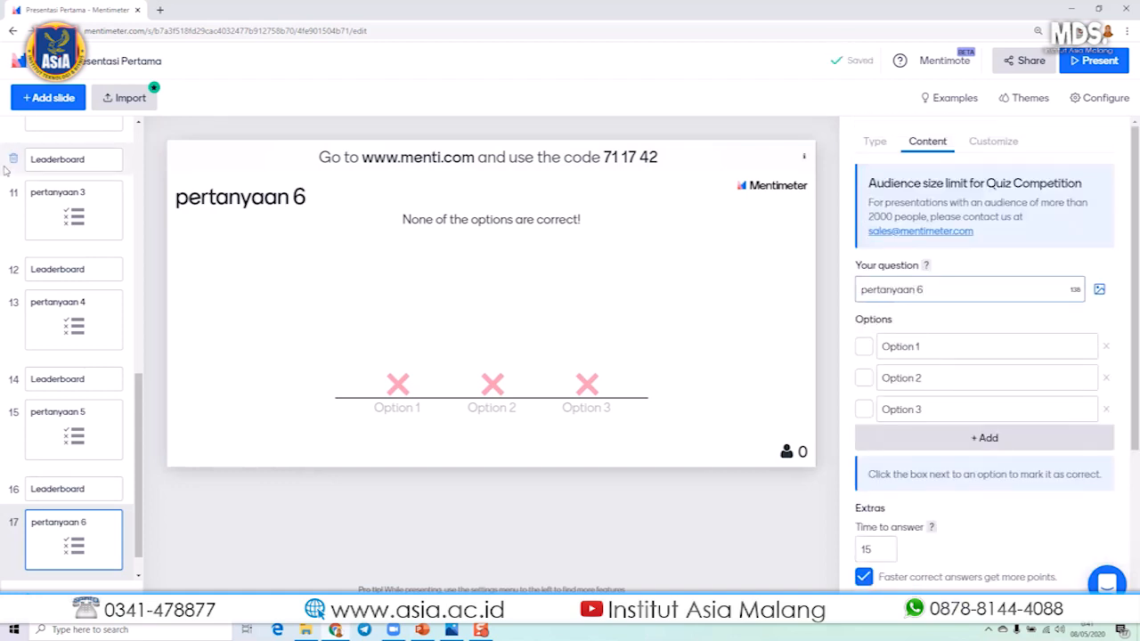
- Add a blank slide 19 and browse the slide types, mostly locked by the question limit
click(49, 97)
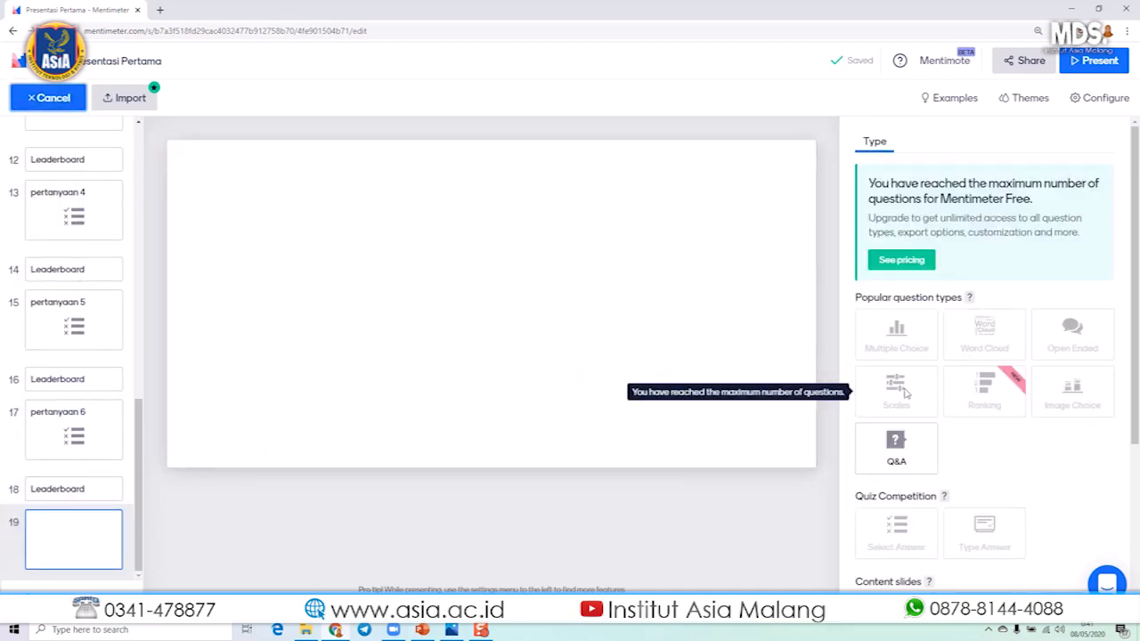
scroll(917, 430, down, 1)
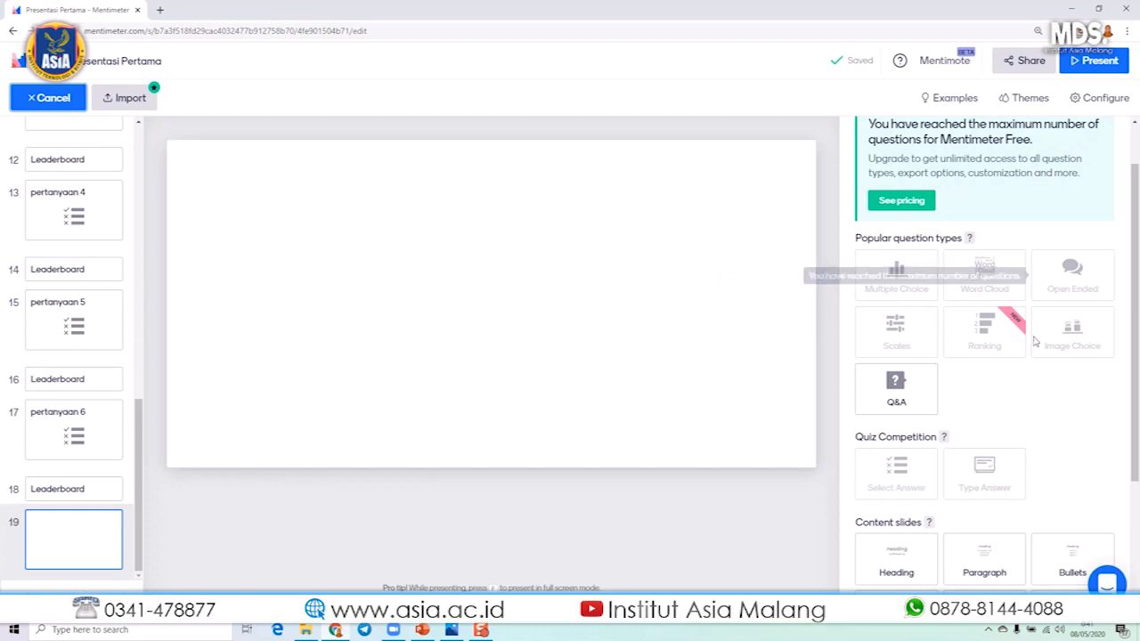
scroll(933, 455, down, 1)
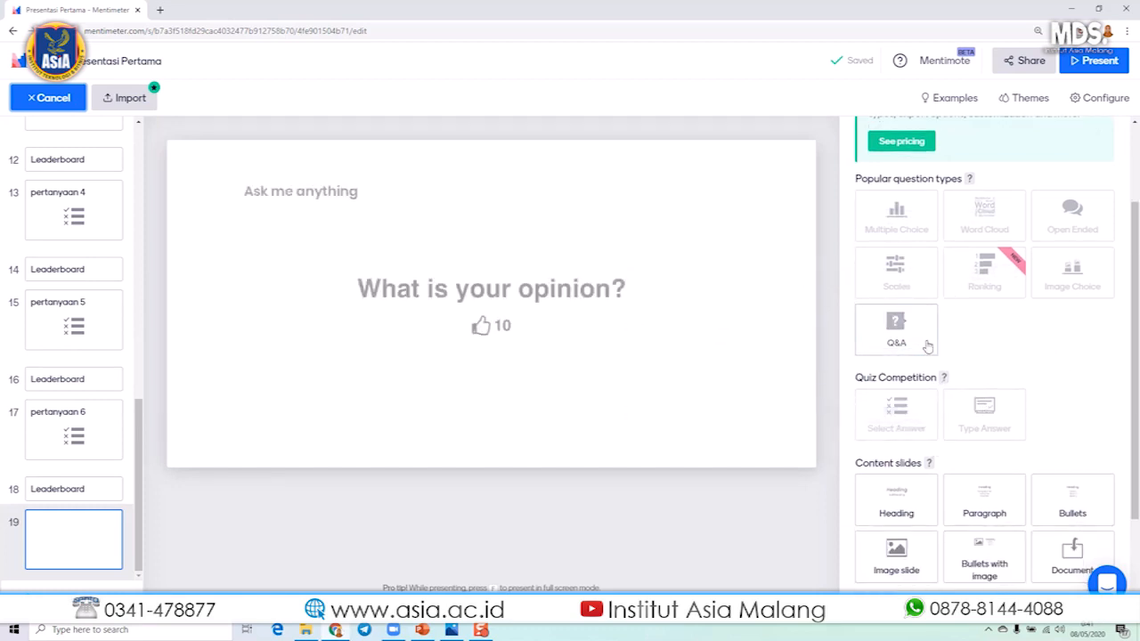
scroll(953, 530, down, 2)
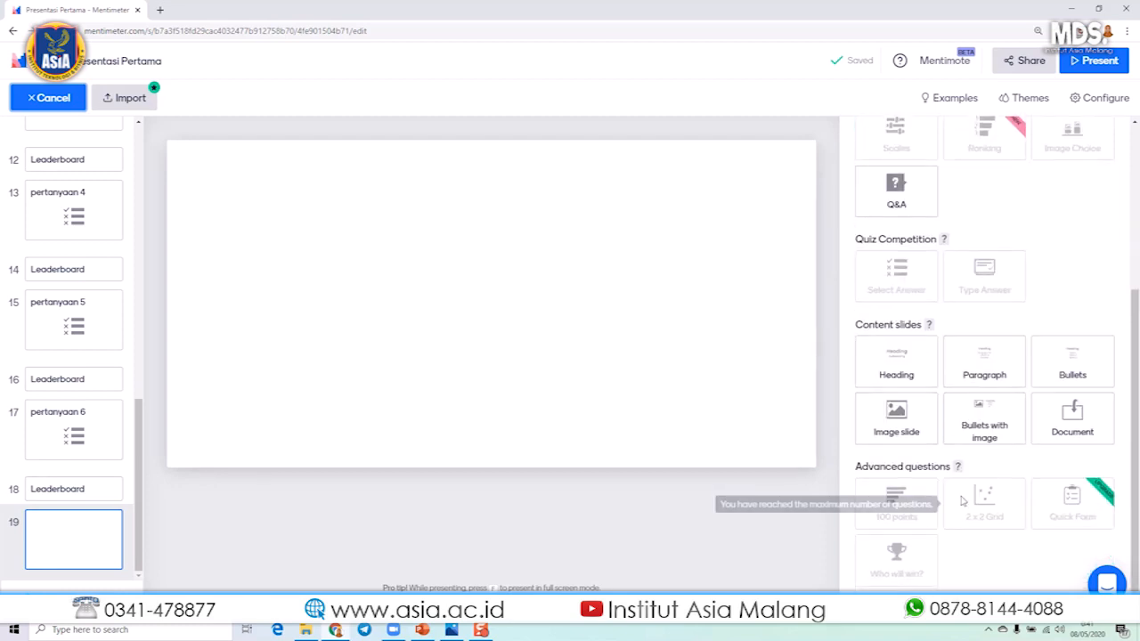
- Make slide 19 a 'Terimakasih' heading with thumbs-up and thumbs-down reactions, heart removed
click(897, 372)
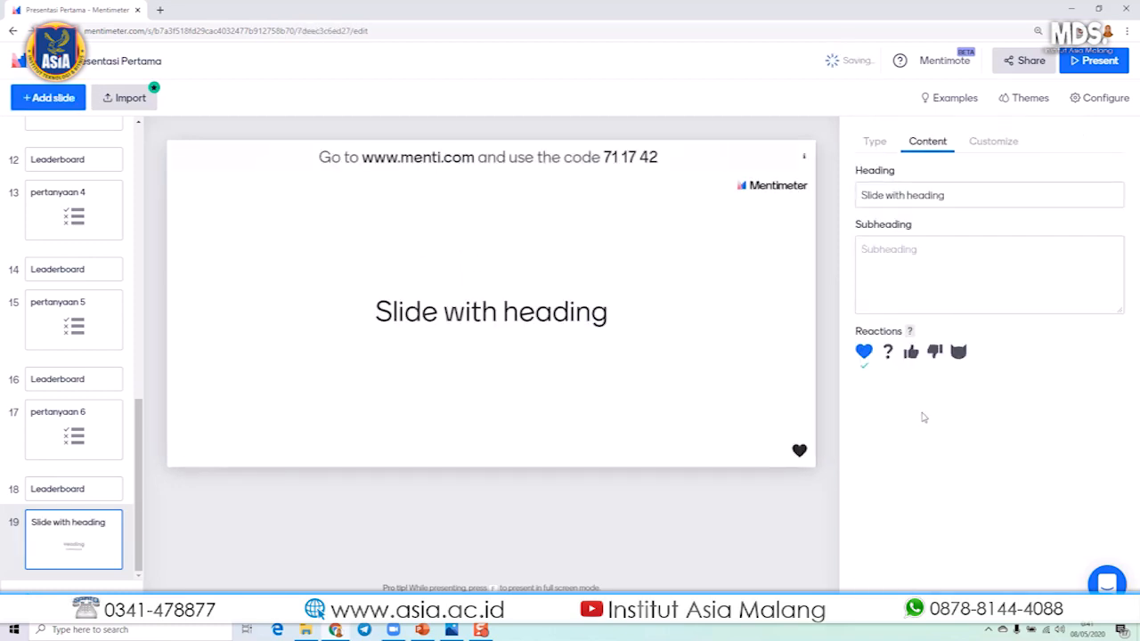
click(942, 197)
text(T)
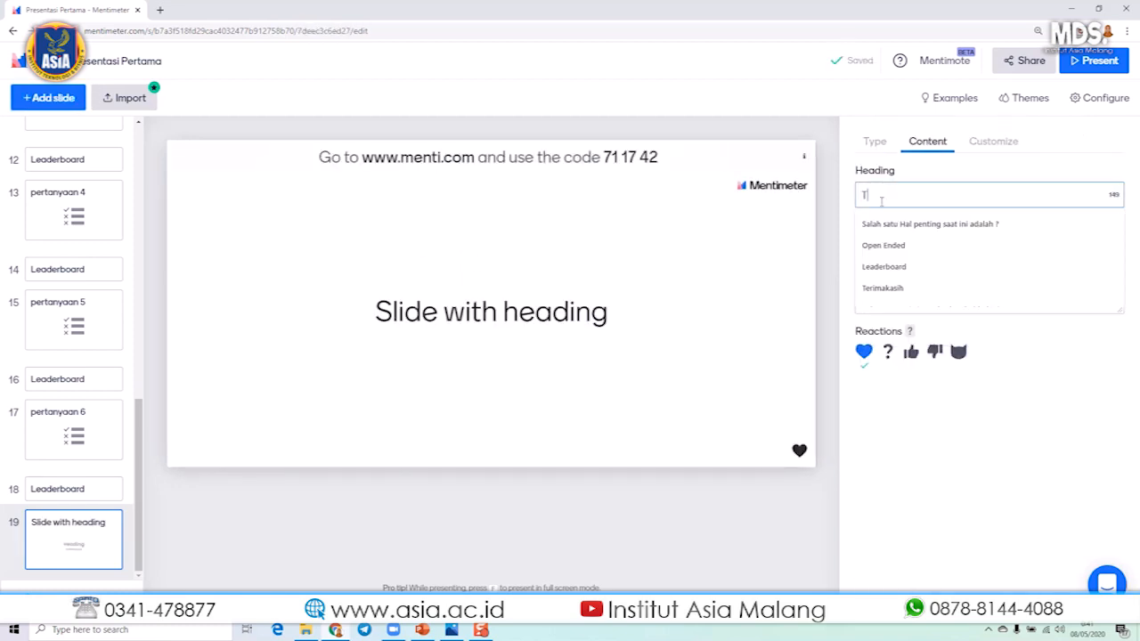
text(erimakasih)
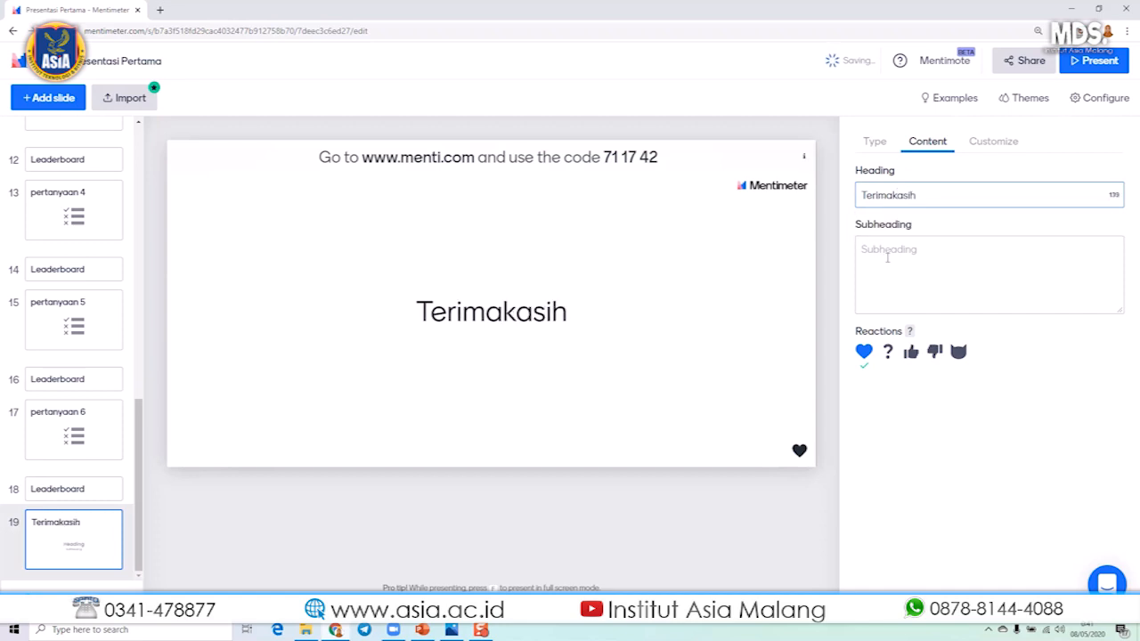
click(910, 353)
click(933, 354)
click(864, 353)
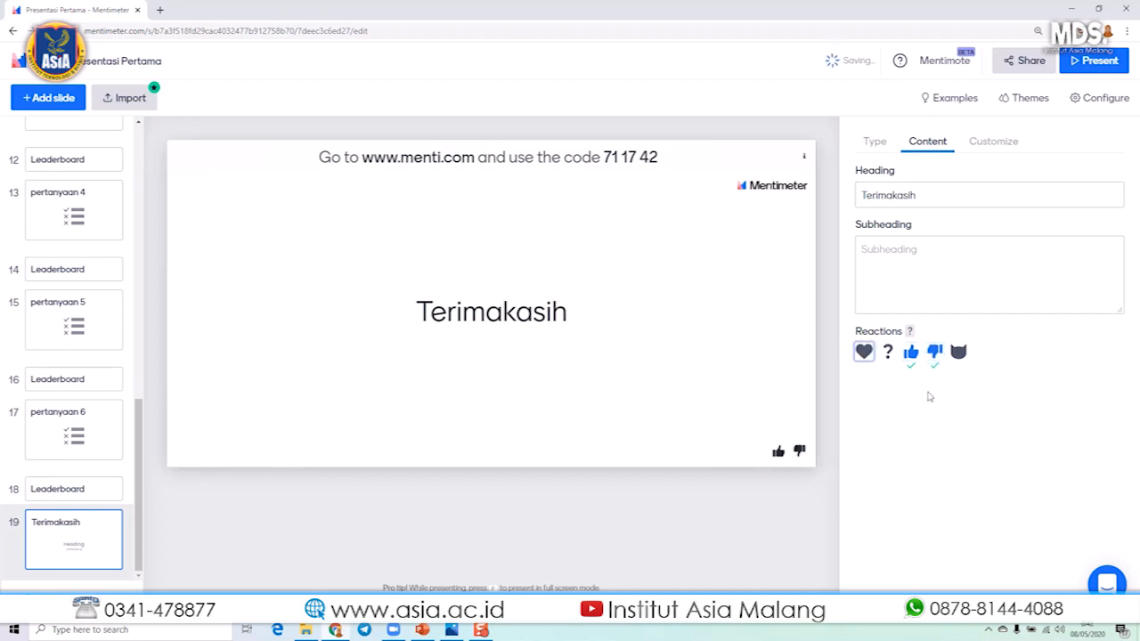
- Go back to slide 3, the word cloud question
scroll(109, 312, up, 8)
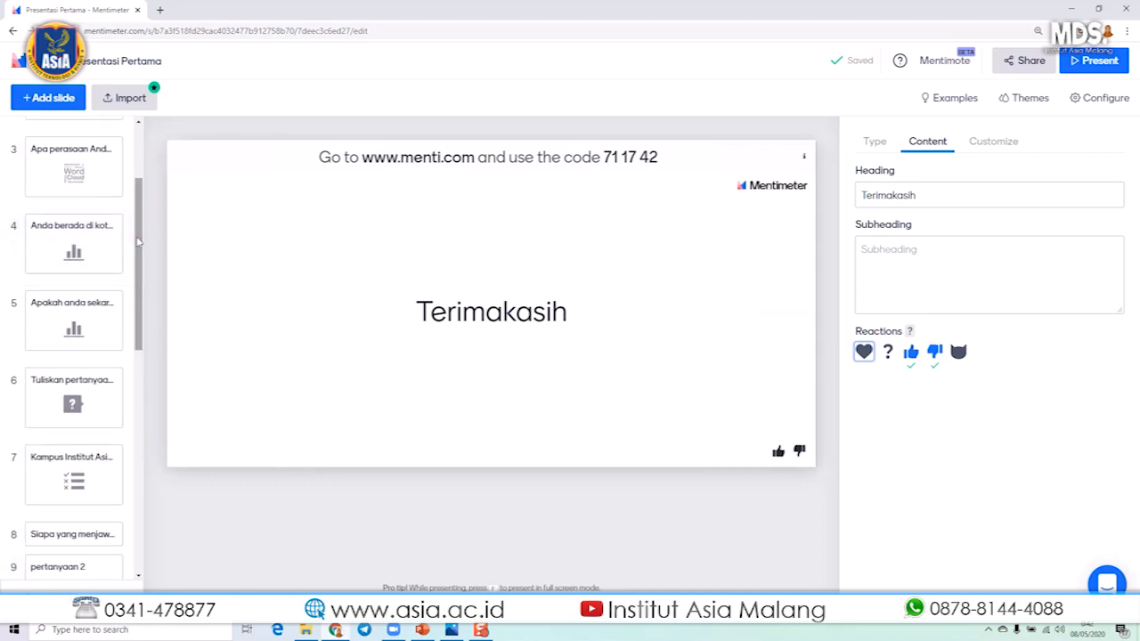
drag(140, 244, 147, 181)
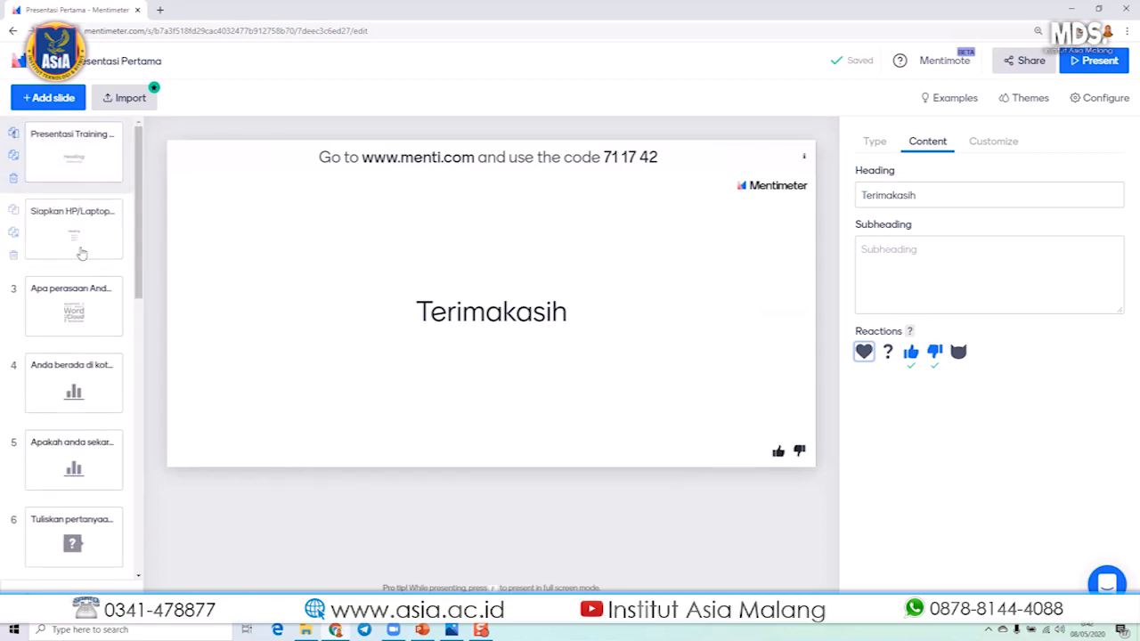
click(78, 323)
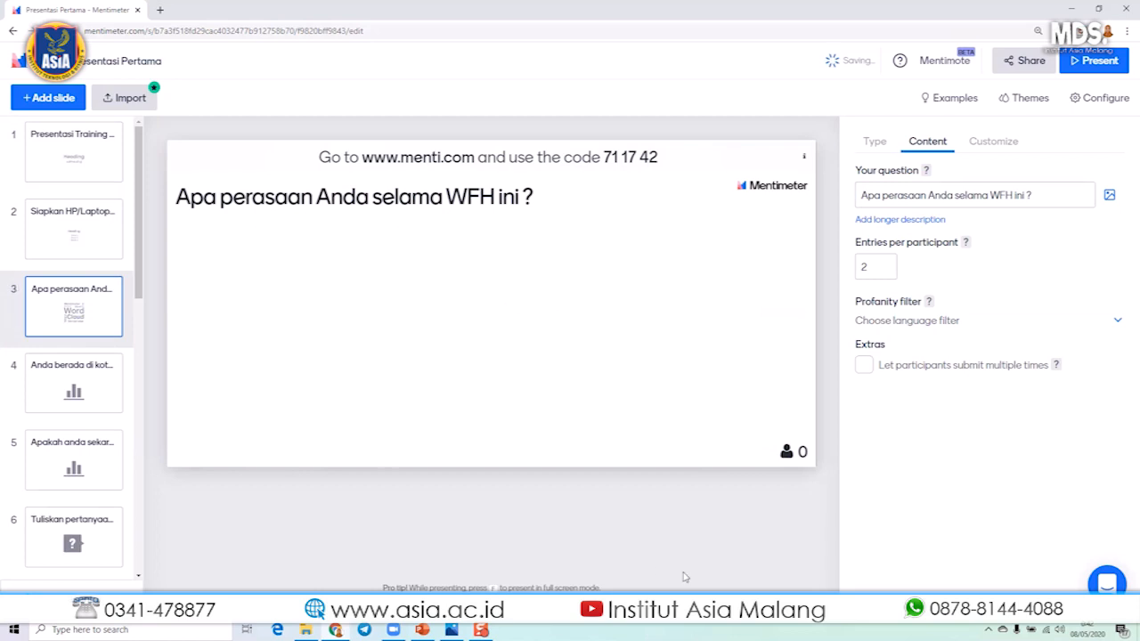